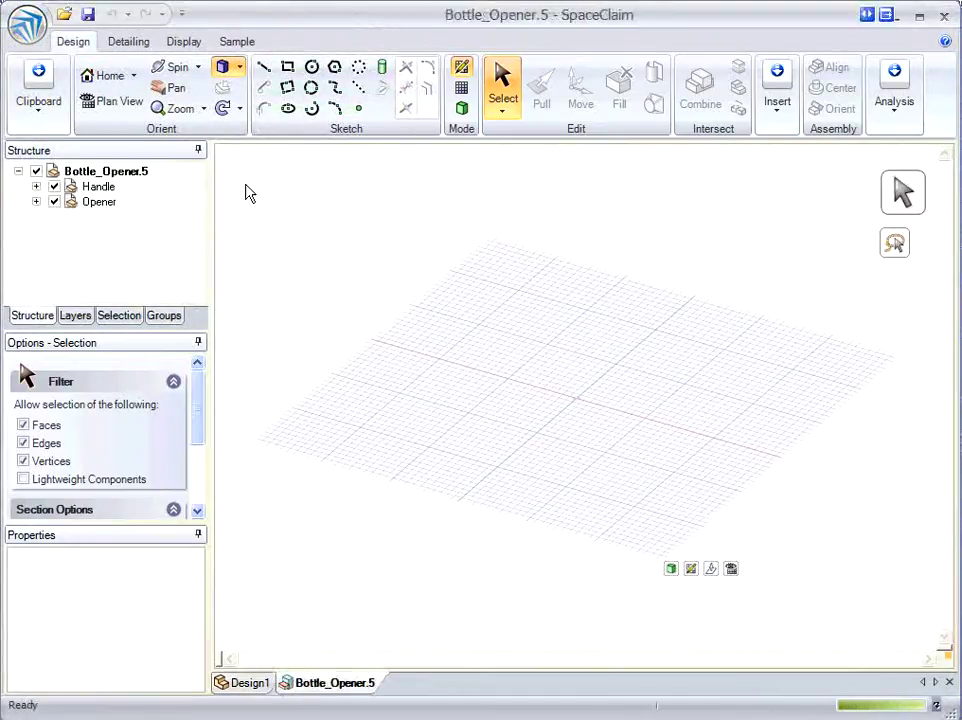
Open the Handle component of the bottle opener in its own window and save it as Handle in the Spatula folder.
{"action": "left_click", "coordinate": [72, 190]}
{"action": "right_click", "coordinate": [71, 190]}
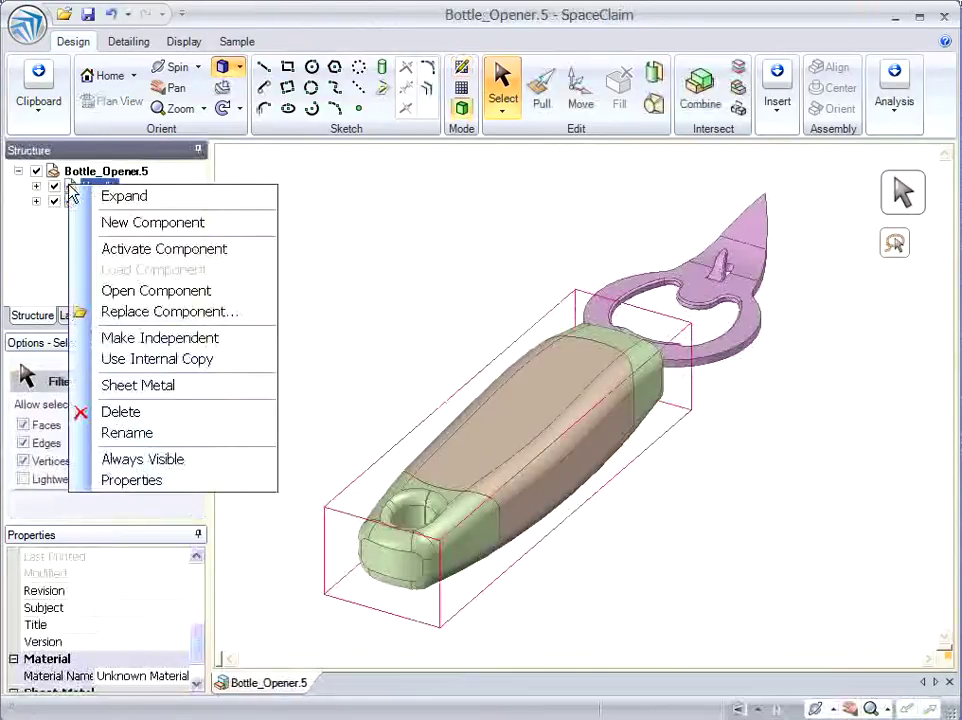
{"action": "left_click", "coordinate": [150, 290]}
{"action": "left_click", "coordinate": [30, 24]}
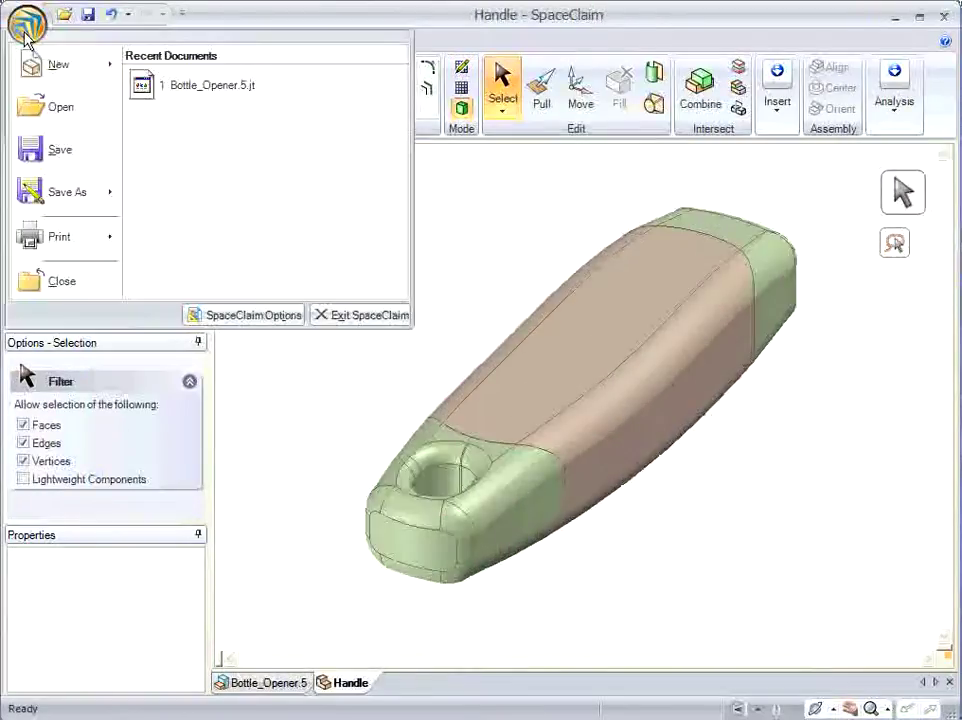
{"action": "left_click", "coordinate": [58, 192]}
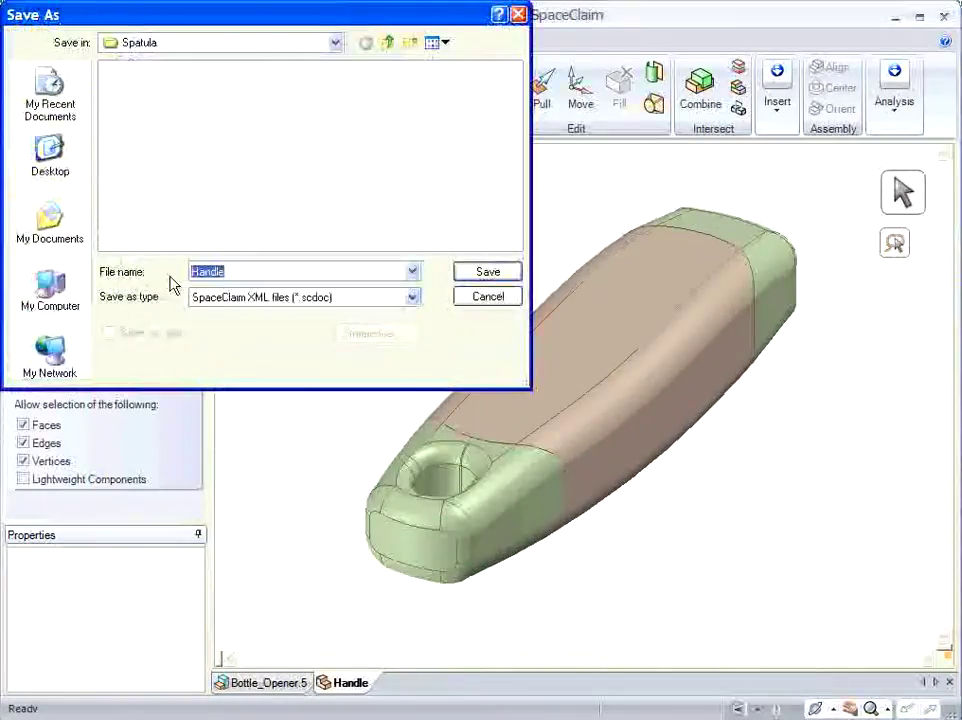
{"action": "left_click", "coordinate": [484, 274]}
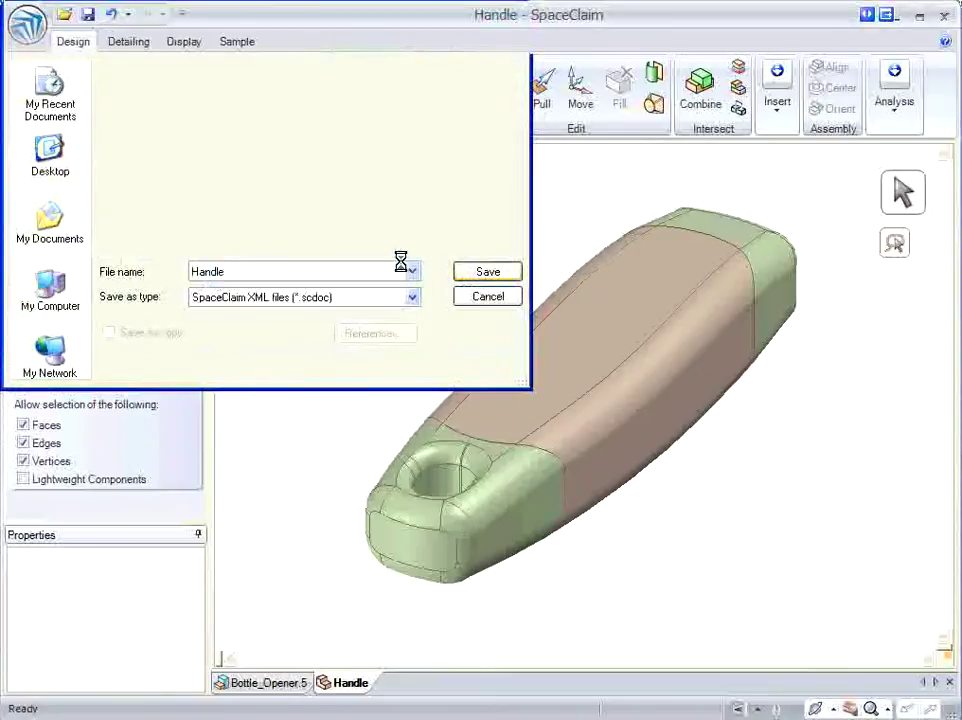
Create a new empty design and insert the saved Handle file into it.
{"action": "left_click", "coordinate": [28, 25]}
{"action": "mouse_move", "coordinate": [60, 64]}
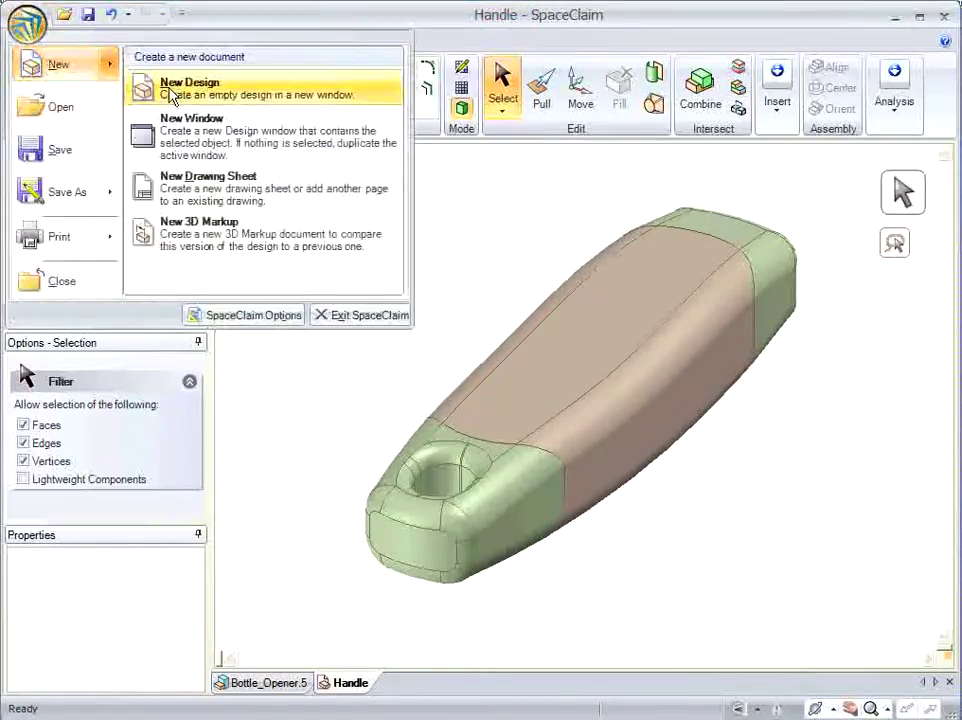
{"action": "left_click", "coordinate": [172, 90]}
{"action": "left_click", "coordinate": [777, 105]}
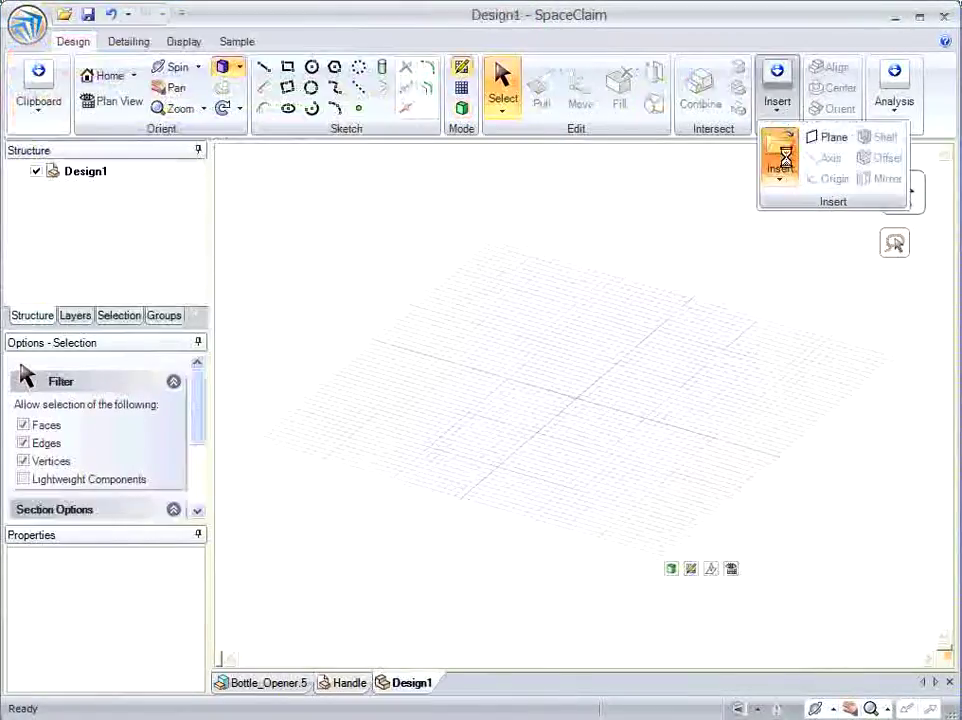
{"action": "left_click", "coordinate": [779, 150]}
{"action": "double_click", "coordinate": [180, 72]}
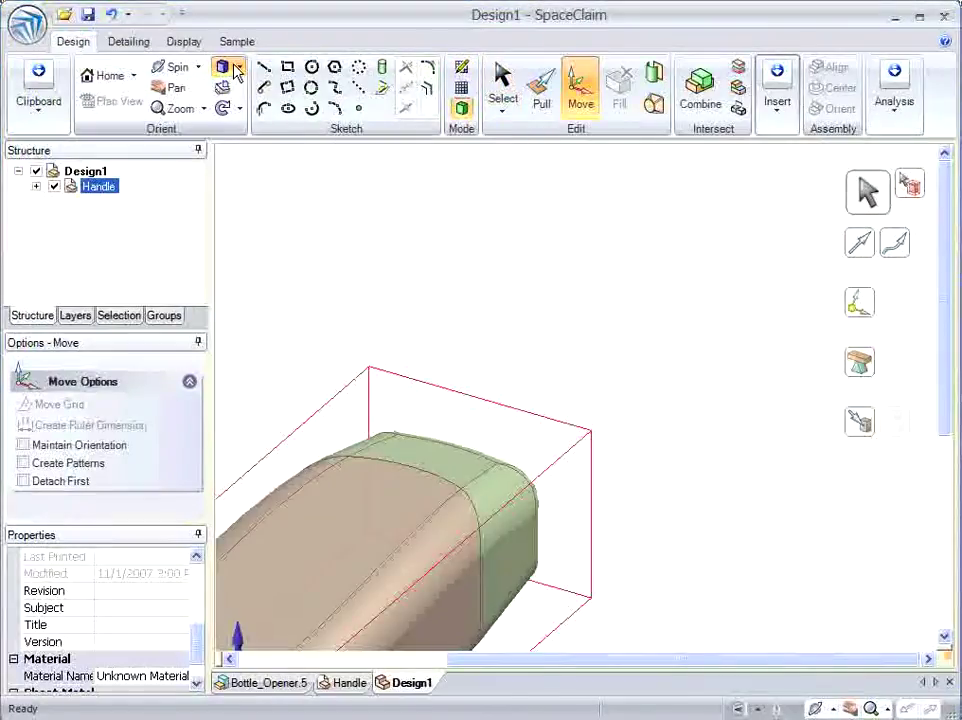
Add a new layer and insert the spatula photo on it beside the handle.
{"action": "left_click", "coordinate": [76, 316]}
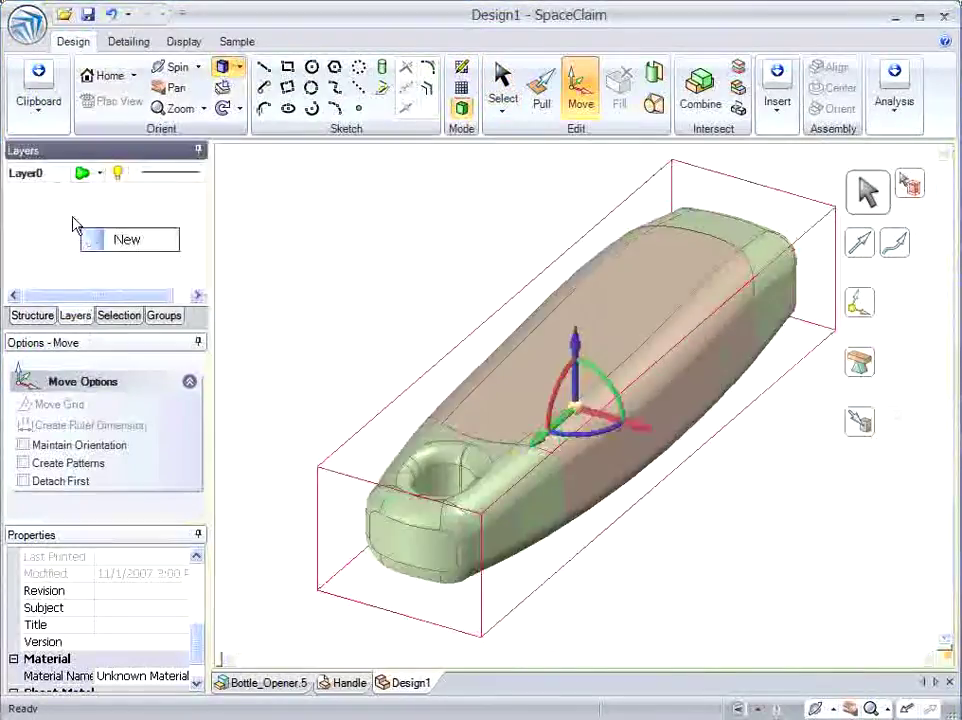
{"action": "left_click", "coordinate": [118, 243]}
{"action": "left_click", "coordinate": [777, 100]}
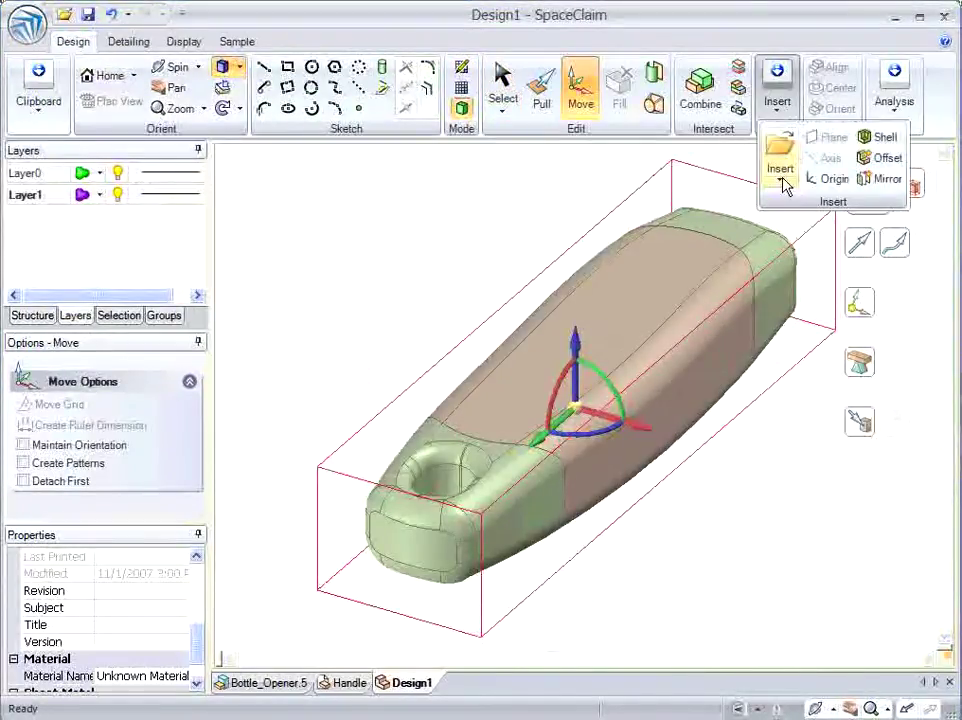
{"action": "left_click", "coordinate": [790, 208]}
{"action": "double_click", "coordinate": [131, 73]}
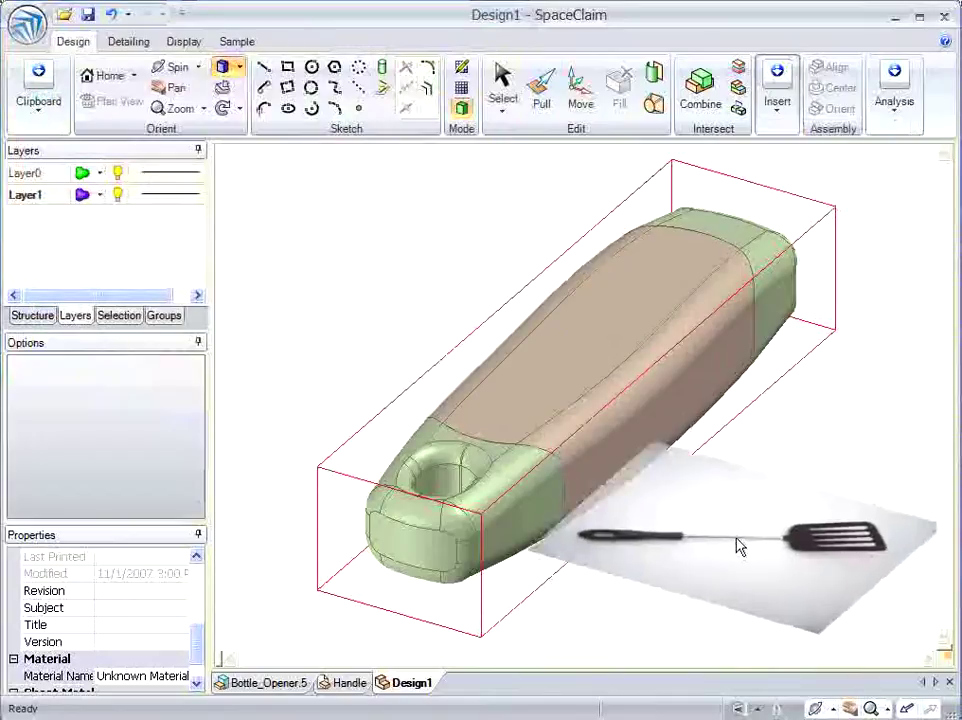
{"action": "key", "text": "m"}
Switch to the Top view and rotate the spatula photo so the spatula stands upright.
{"action": "left_click", "coordinate": [239, 66]}
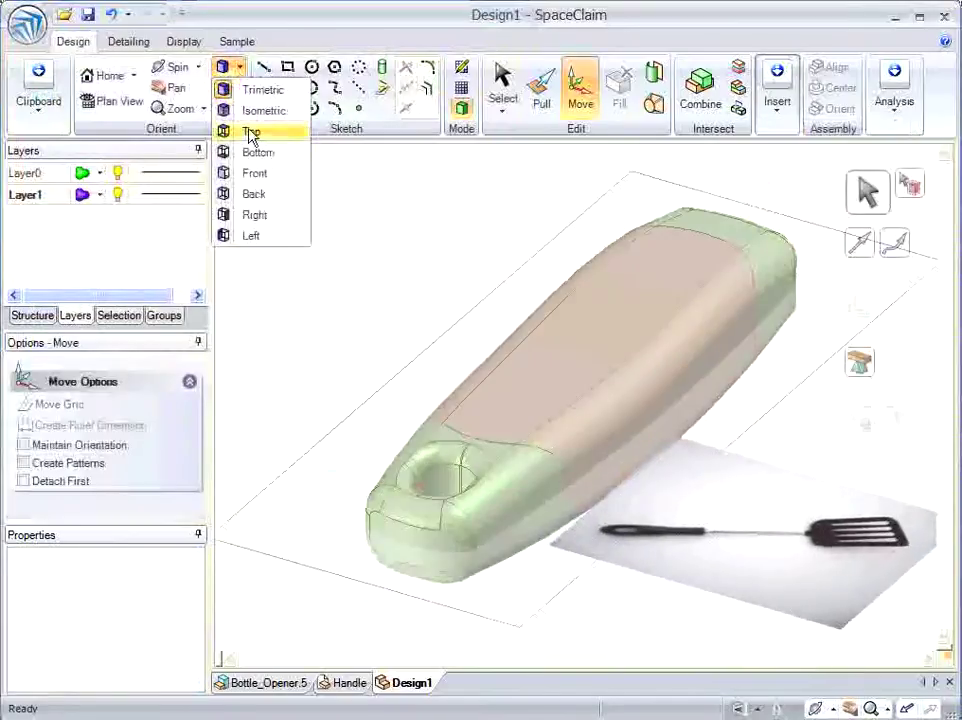
{"action": "left_click", "coordinate": [249, 132]}
{"action": "scroll", "coordinate": [419, 320], "scroll_direction": "down", "scroll_amount": 5}
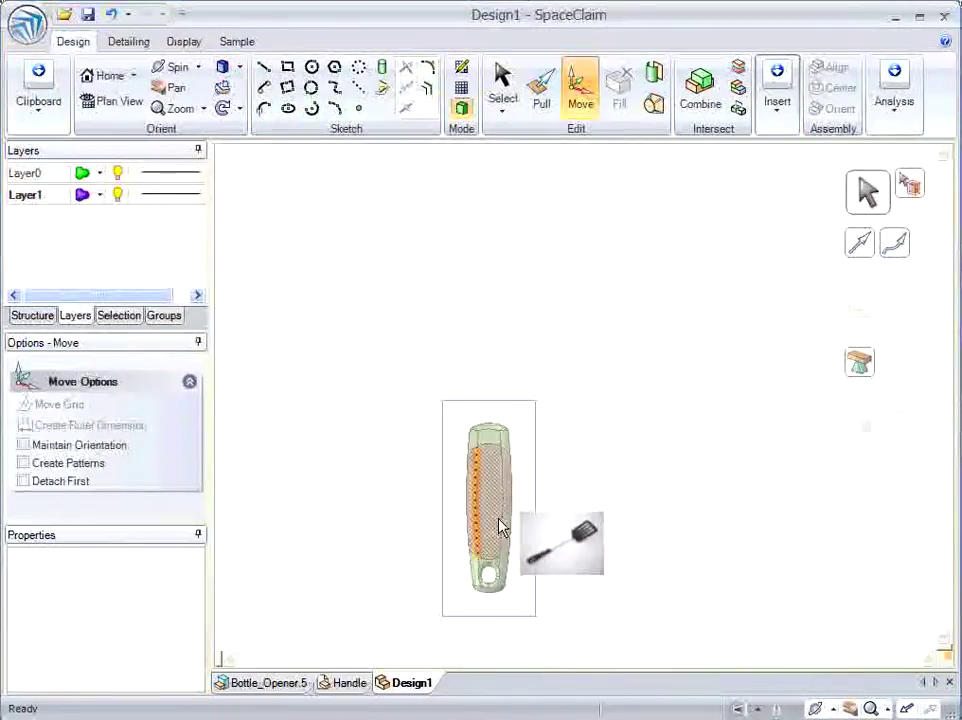
{"action": "left_click", "coordinate": [600, 545]}
{"action": "left_click_drag", "start_coordinate": [562, 489], "coordinate": [493, 515]}
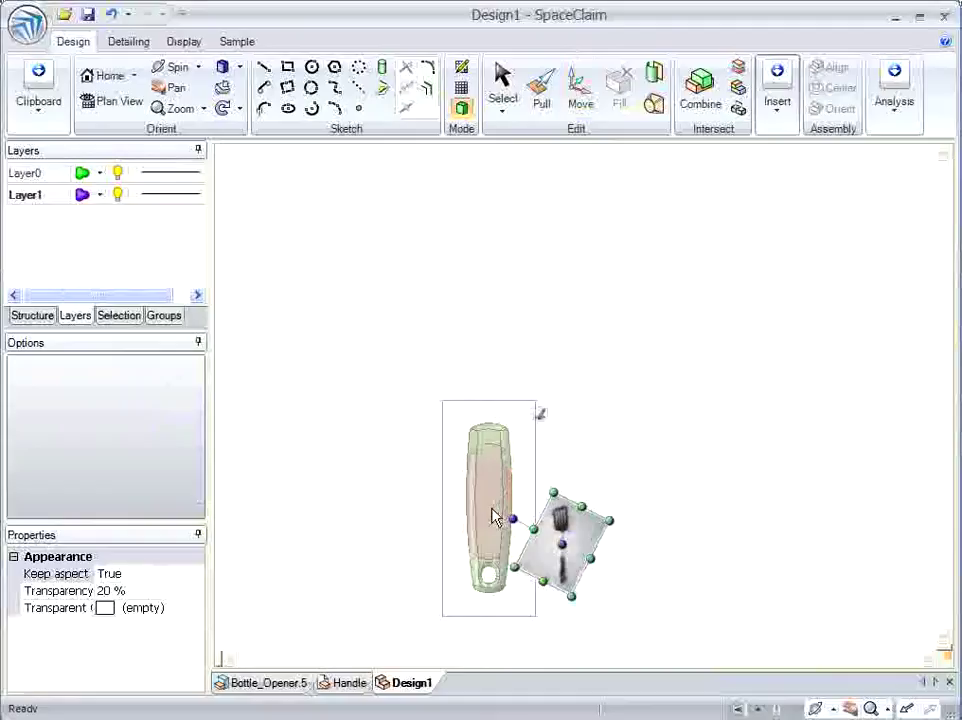
Enlarge and reposition the spatula photo so its handle lies under the inserted handle model.
{"action": "left_click_drag", "start_coordinate": [563, 530], "coordinate": [505, 205]}
{"action": "left_click_drag", "start_coordinate": [566, 504], "coordinate": [604, 718]}
{"action": "left_click_drag", "start_coordinate": [597, 584], "coordinate": [591, 470]}
{"action": "left_click_drag", "start_coordinate": [592, 609], "coordinate": [615, 680]}
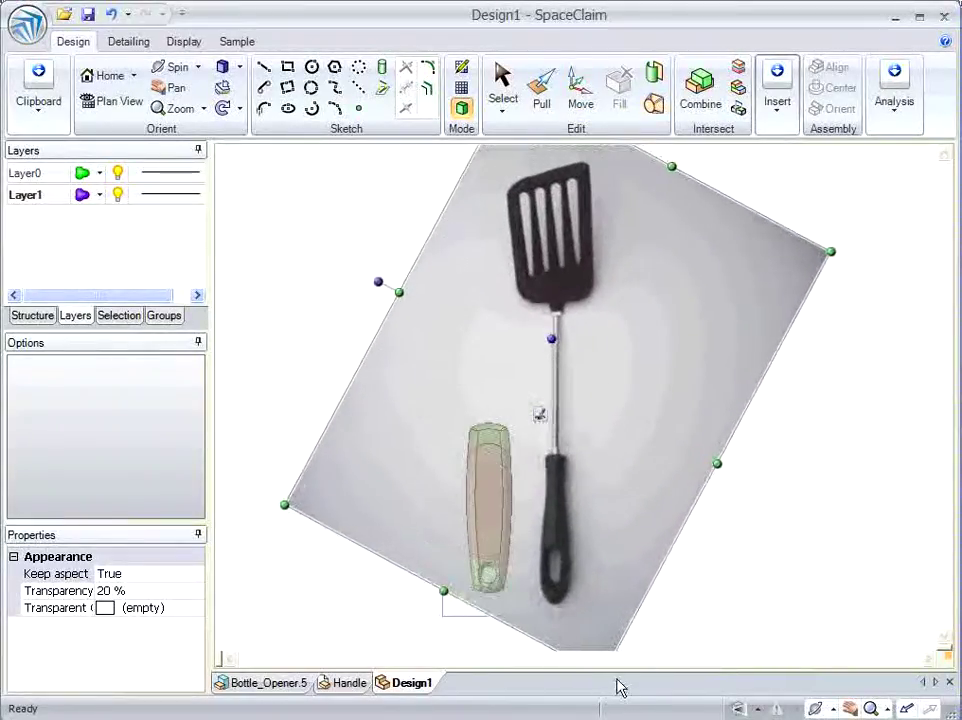
{"action": "left_click_drag", "start_coordinate": [613, 575], "coordinate": [535, 557]}
{"action": "key", "text": "m"}
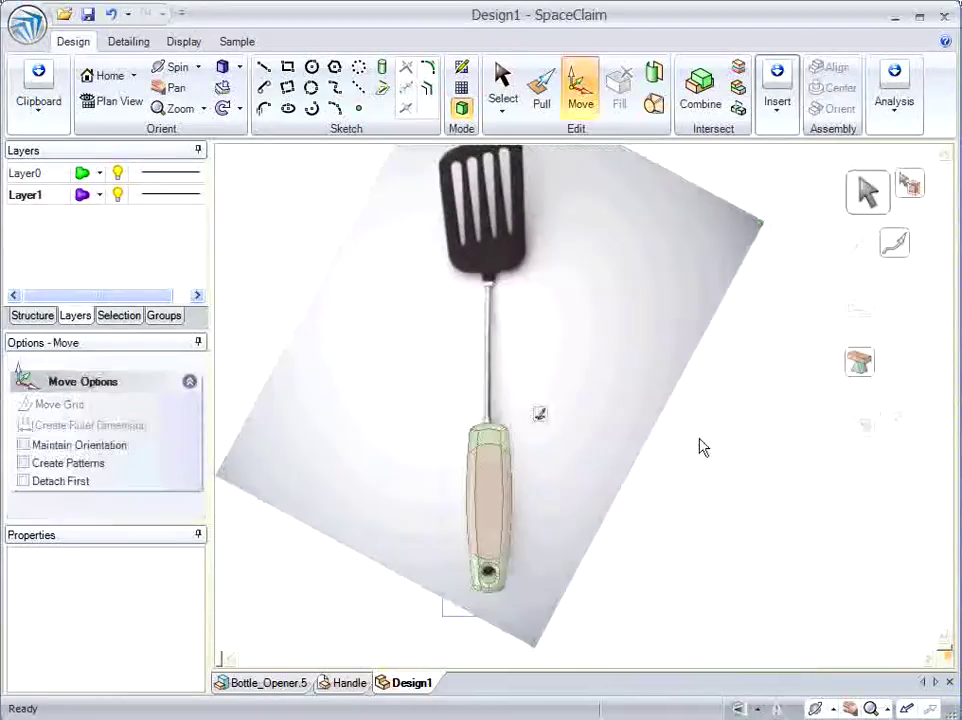
Add another new layer for the sketch and hide Layer0 containing the handle.
{"action": "right_click", "coordinate": [66, 224]}
{"action": "left_click", "coordinate": [92, 238]}
{"action": "left_click", "coordinate": [118, 173]}
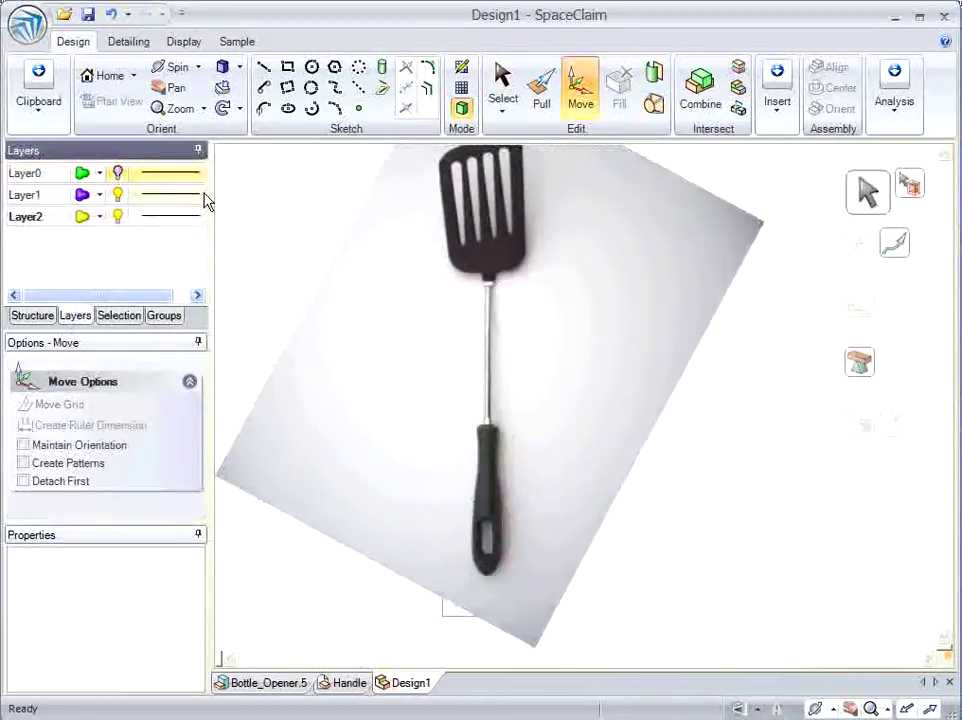
Trace the rod's left side with a line about 90 mm long, a flared lower end and a horizontal base line.
{"action": "middle_click_drag", "start_coordinate": [515, 251], "coordinate": [537, 438], "text": "ctrl"}
{"action": "key", "text": "k"}
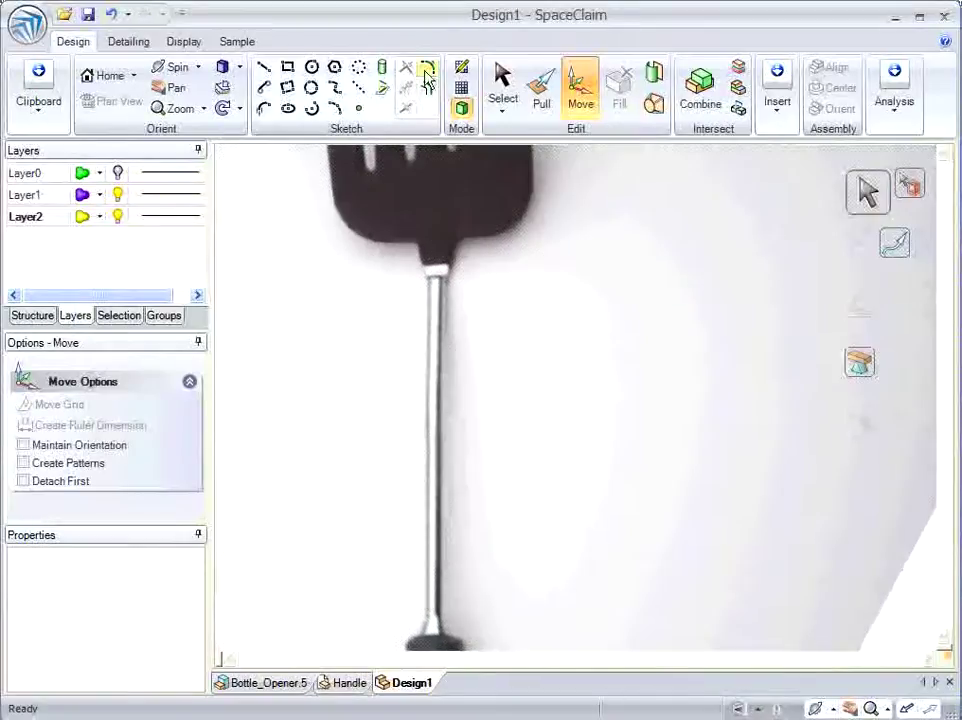
{"action": "left_click", "coordinate": [432, 279]}
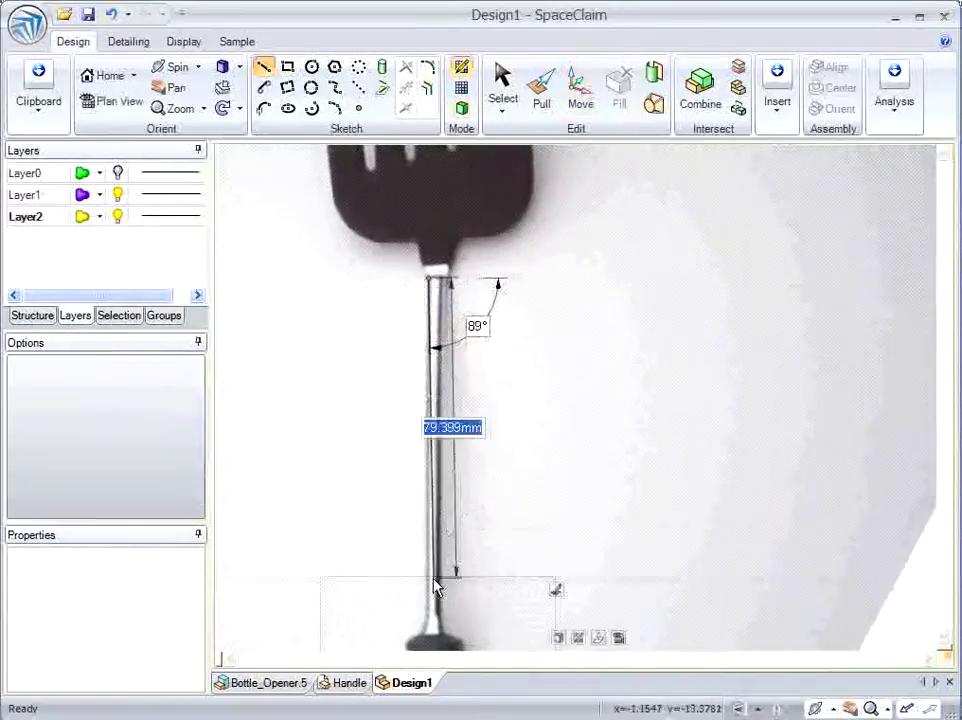
{"action": "left_click", "coordinate": [428, 622]}
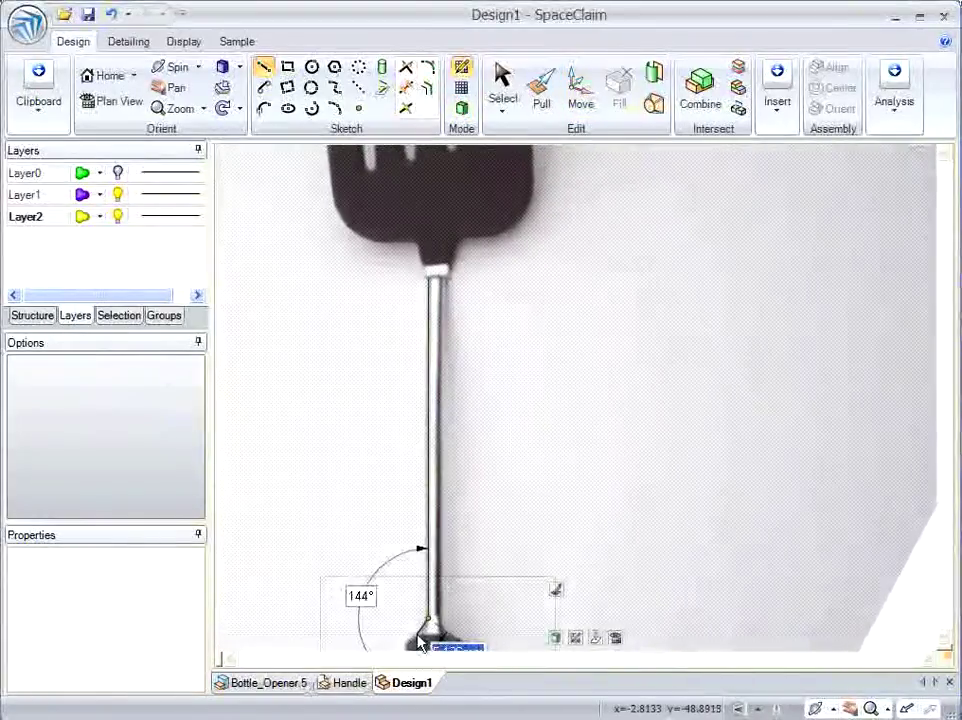
{"action": "left_click", "coordinate": [447, 633]}
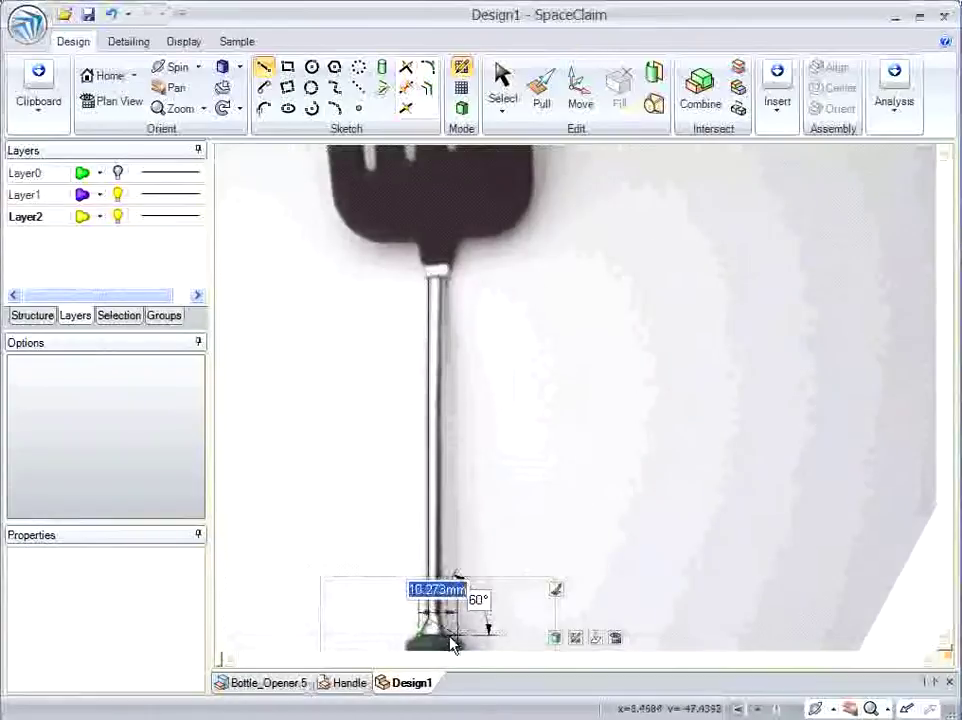
{"action": "key", "text": "Escape"}
Offset the rod's side line to its centre and draw a horizontal line about 22 mm long across its upper end.
{"action": "left_click", "coordinate": [426, 88]}
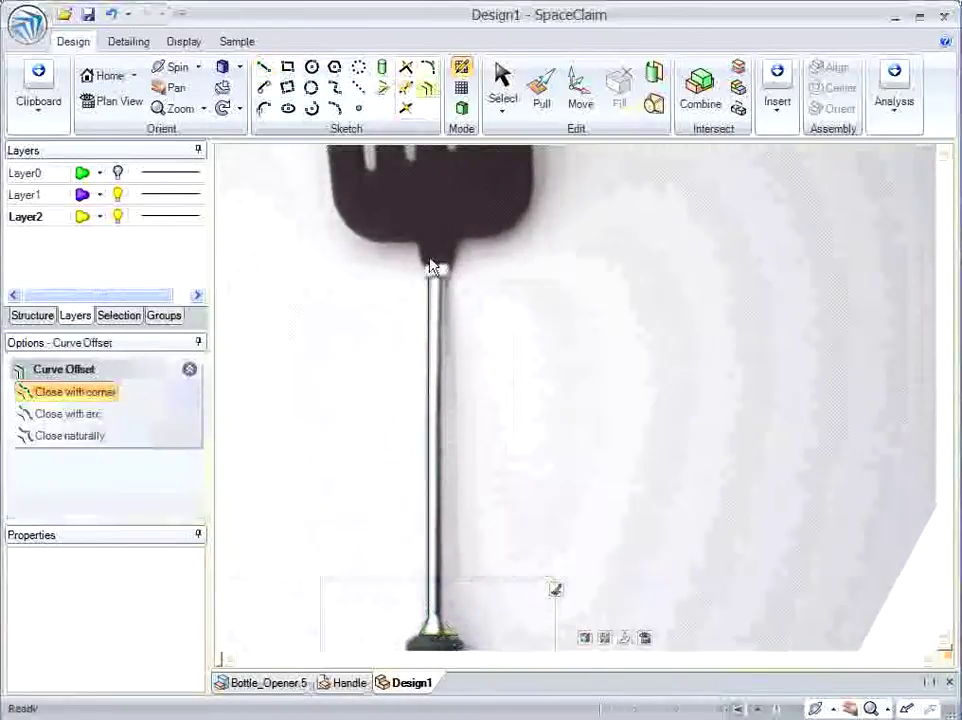
{"action": "left_click", "coordinate": [447, 381]}
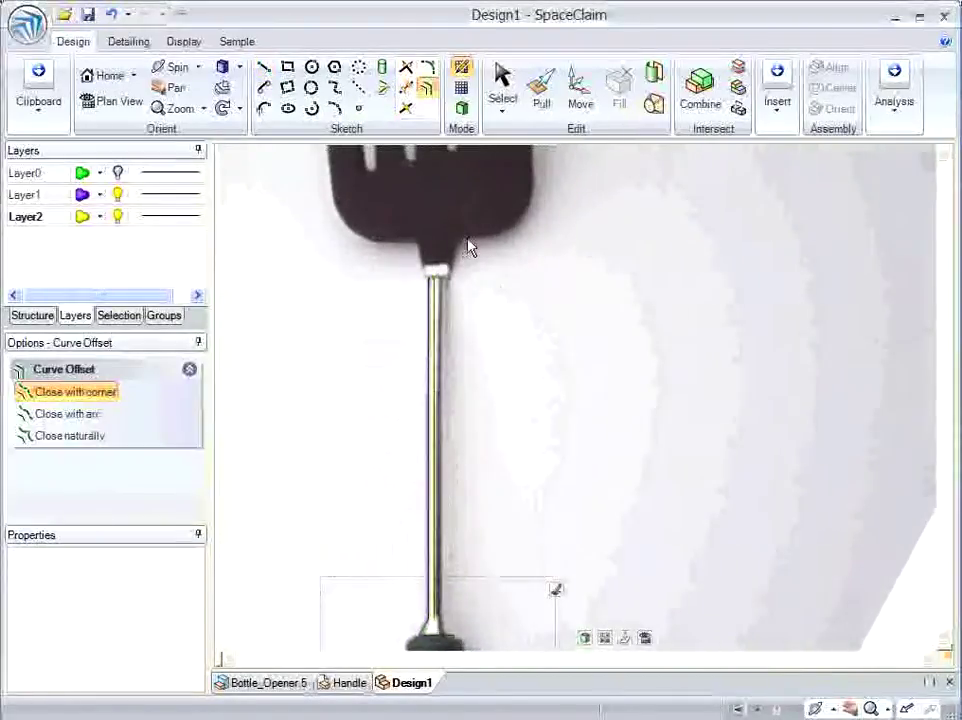
{"action": "left_click", "coordinate": [266, 69]}
{"action": "left_click", "coordinate": [432, 280]}
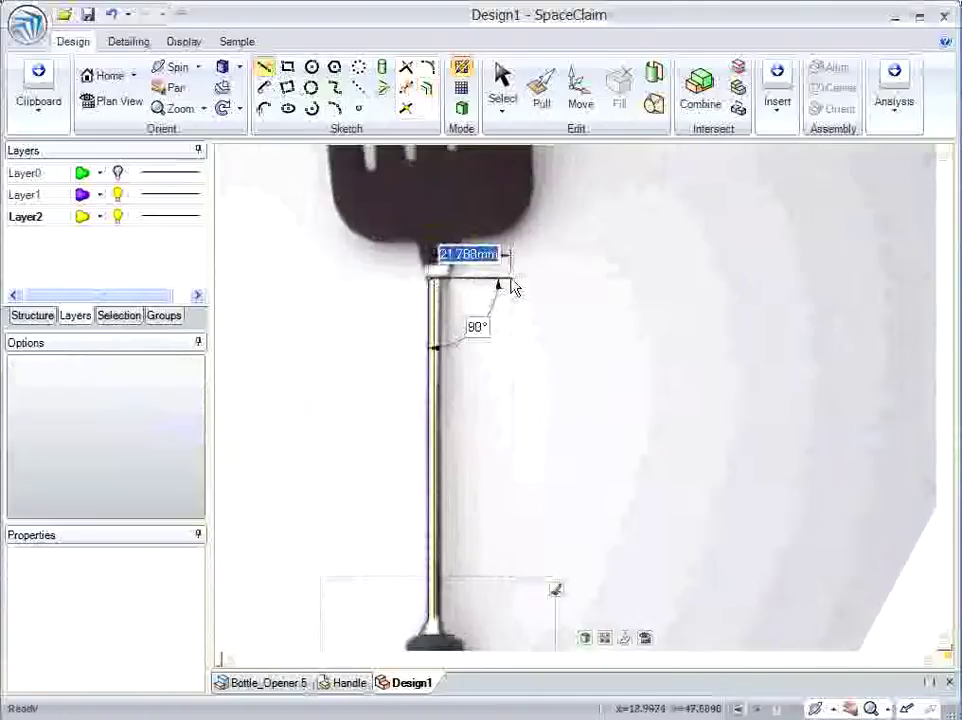
{"action": "left_click", "coordinate": [511, 279]}
{"action": "key", "text": "Escape"}
{"action": "key", "text": "Escape"}
Convert the rod's centre line to a construction line and trim the upper and base lines back to it.
{"action": "left_click", "coordinate": [433, 326]}
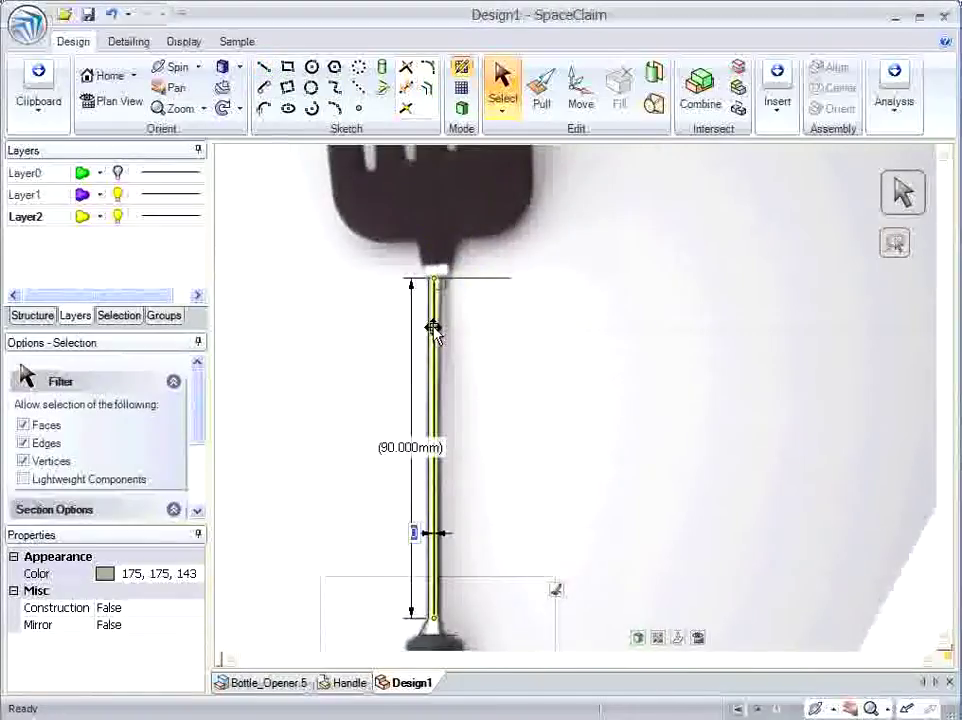
{"action": "right_click", "coordinate": [433, 327]}
{"action": "left_click", "coordinate": [502, 426]}
{"action": "left_click", "coordinate": [406, 68]}
{"action": "middle_click_drag", "start_coordinate": [453, 279], "coordinate": [448, 329], "text": "ctrl"}
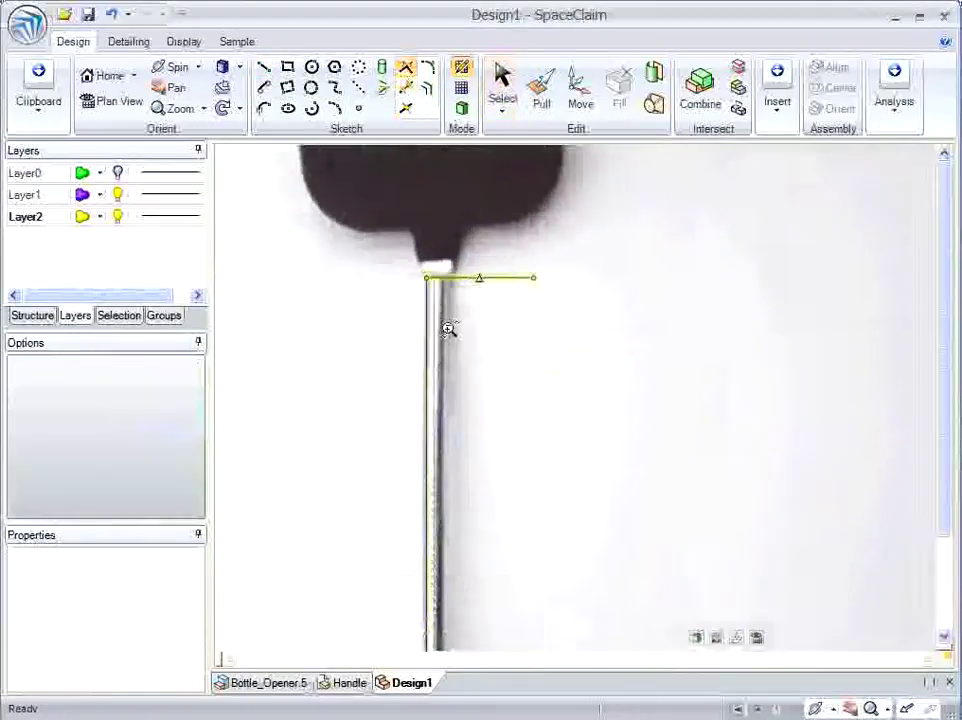
{"action": "scroll", "coordinate": [430, 300], "scroll_direction": "up", "scroll_amount": 3}
{"action": "scroll", "coordinate": [451, 301], "scroll_direction": "down", "scroll_amount": 6}
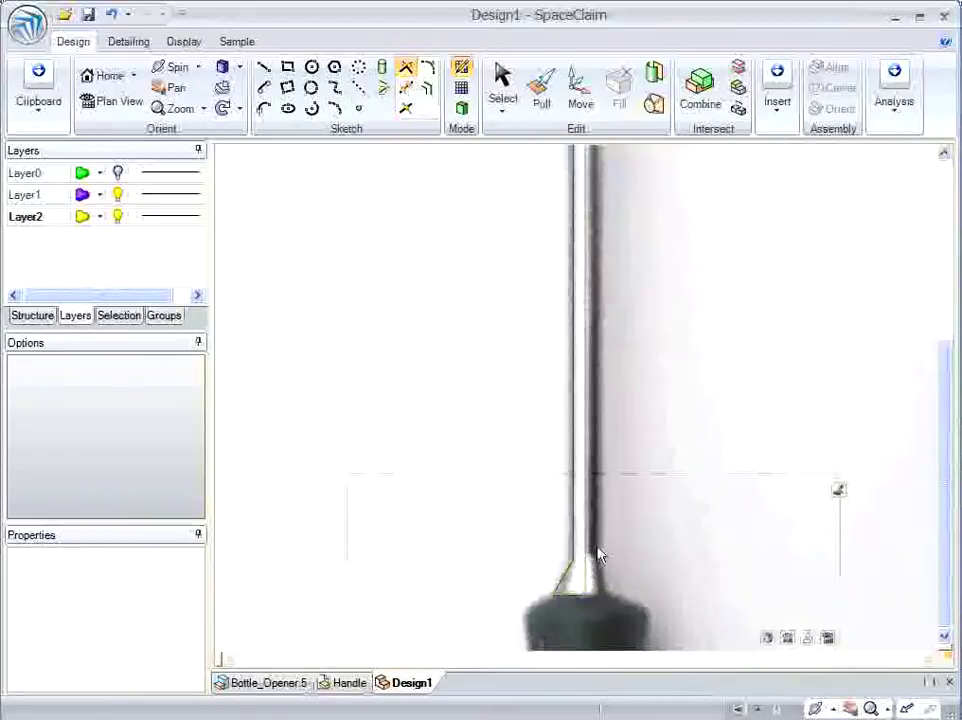
{"action": "scroll", "coordinate": [676, 575], "scroll_direction": "down", "scroll_amount": 4}
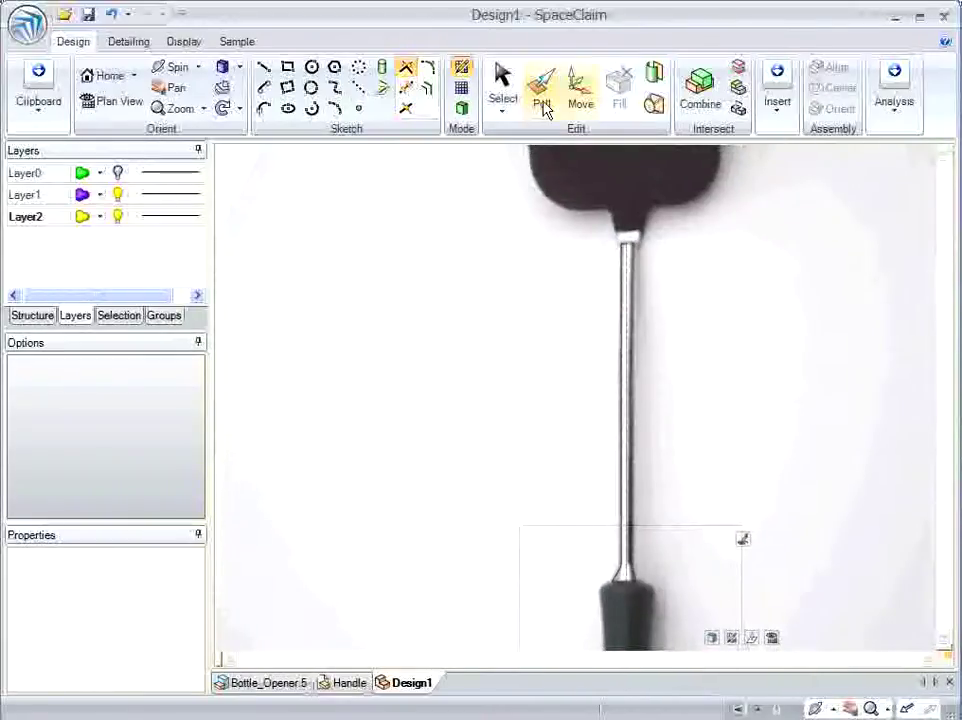
Hide the photo's layer and revolve the rod profile fully around the centre axis with Pull.
{"action": "left_click", "coordinate": [542, 100]}
{"action": "left_click", "coordinate": [622, 440]}
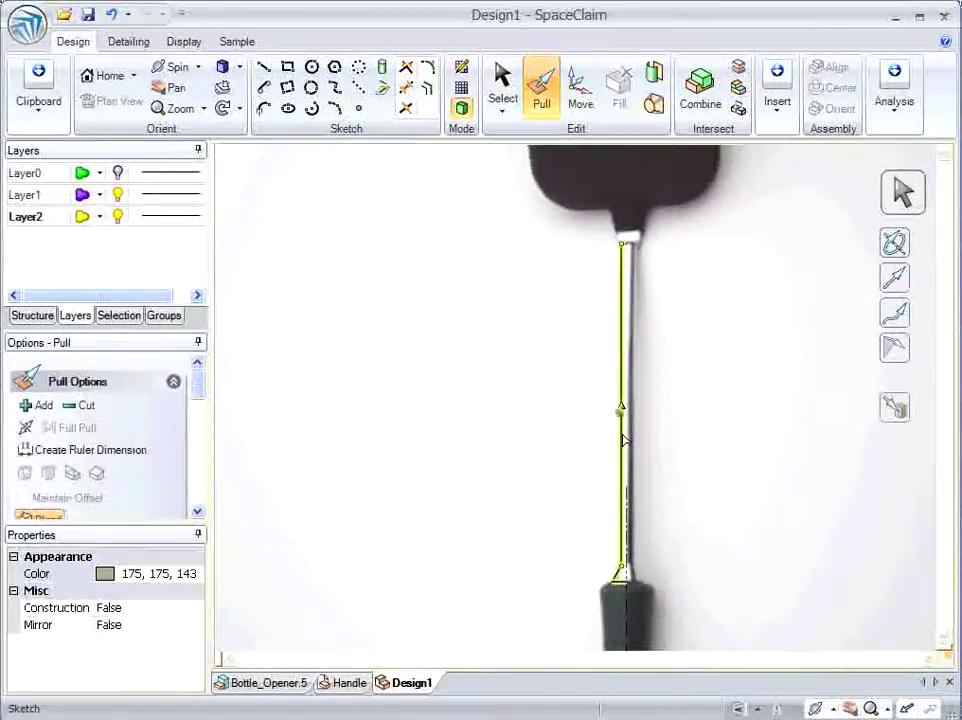
{"action": "left_click", "coordinate": [118, 194]}
{"action": "left_click", "coordinate": [627, 565], "text": "alt"}
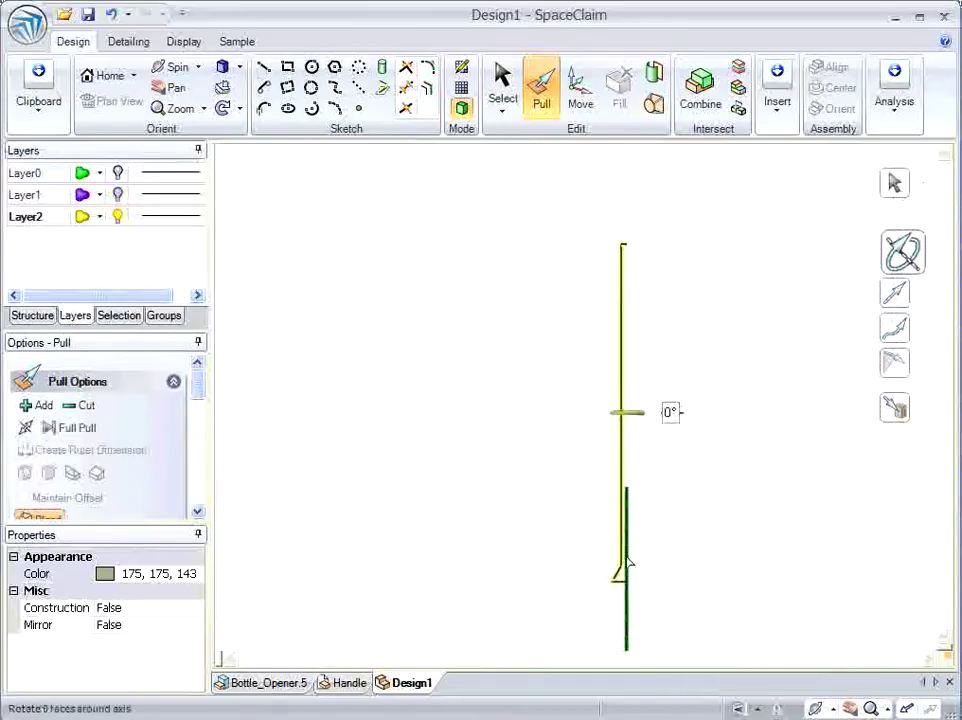
{"action": "left_click", "coordinate": [64, 439]}
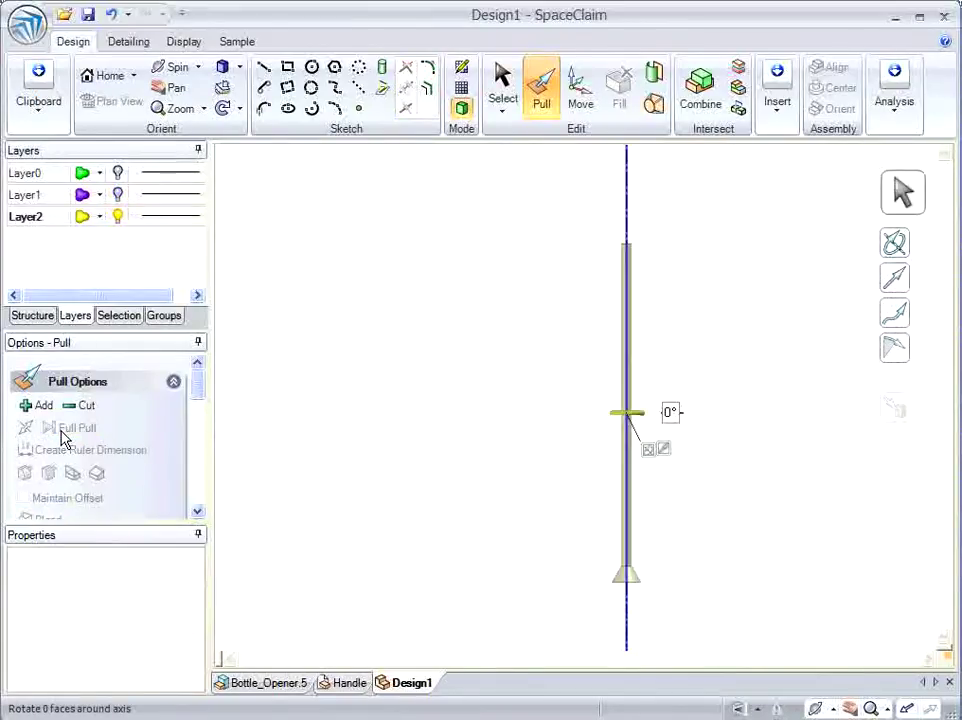
Make Layer0 with the handle visible again.
{"action": "left_click", "coordinate": [32, 315]}
{"action": "left_click", "coordinate": [85, 170]}
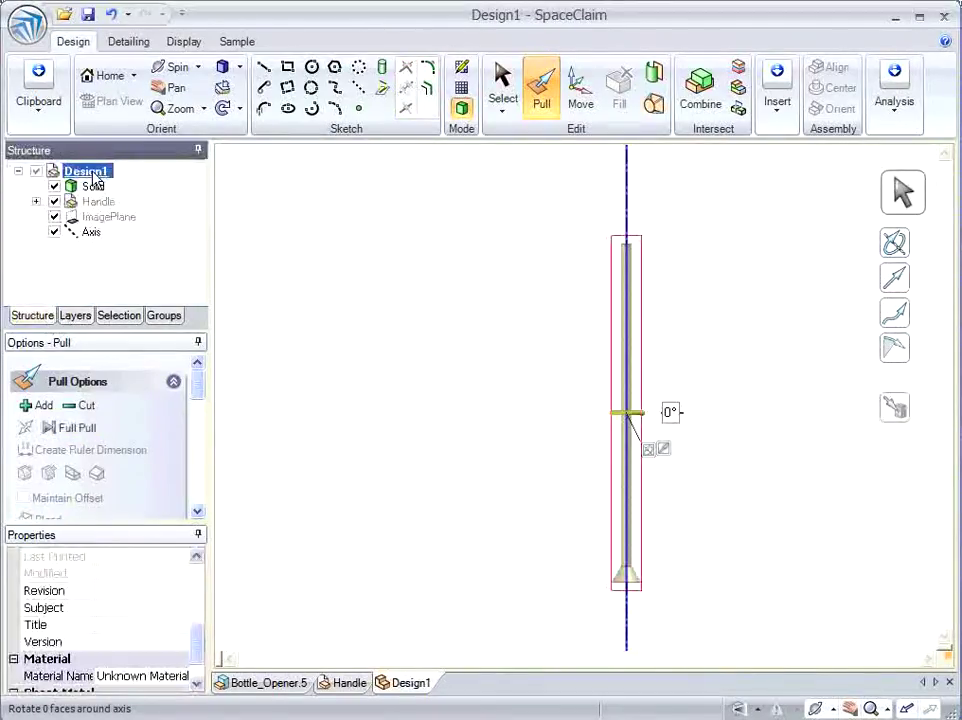
{"action": "left_click", "coordinate": [74, 316]}
{"action": "left_click", "coordinate": [32, 315]}
Add a new component named Rod under Design1 and move the revolved solid into it.
{"action": "right_click", "coordinate": [88, 172]}
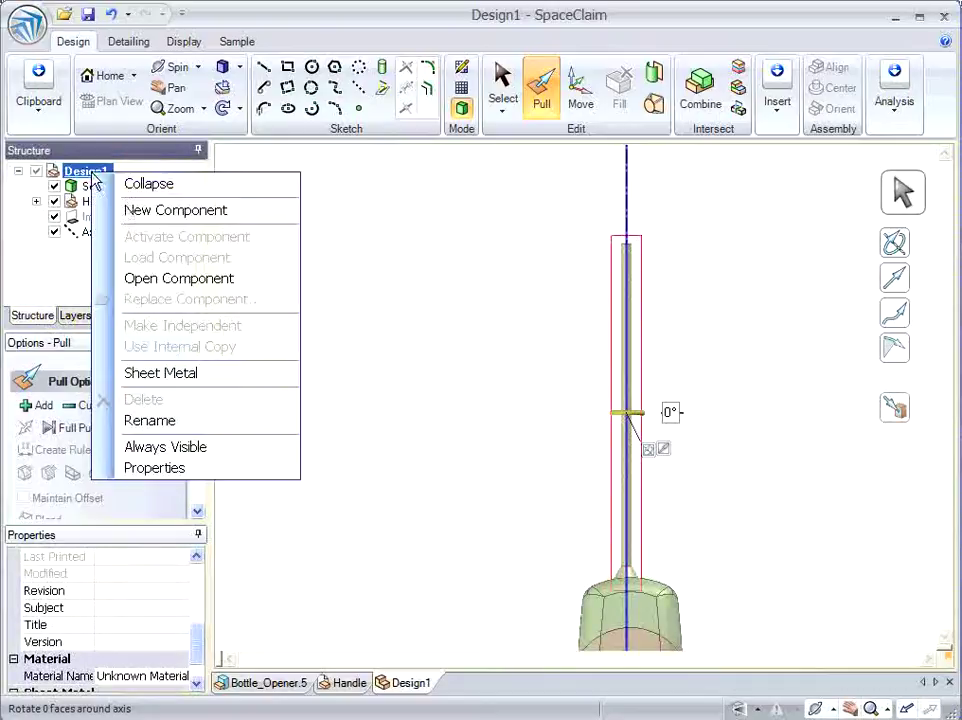
{"action": "left_click", "coordinate": [110, 208]}
{"action": "left_click", "coordinate": [120, 201]}
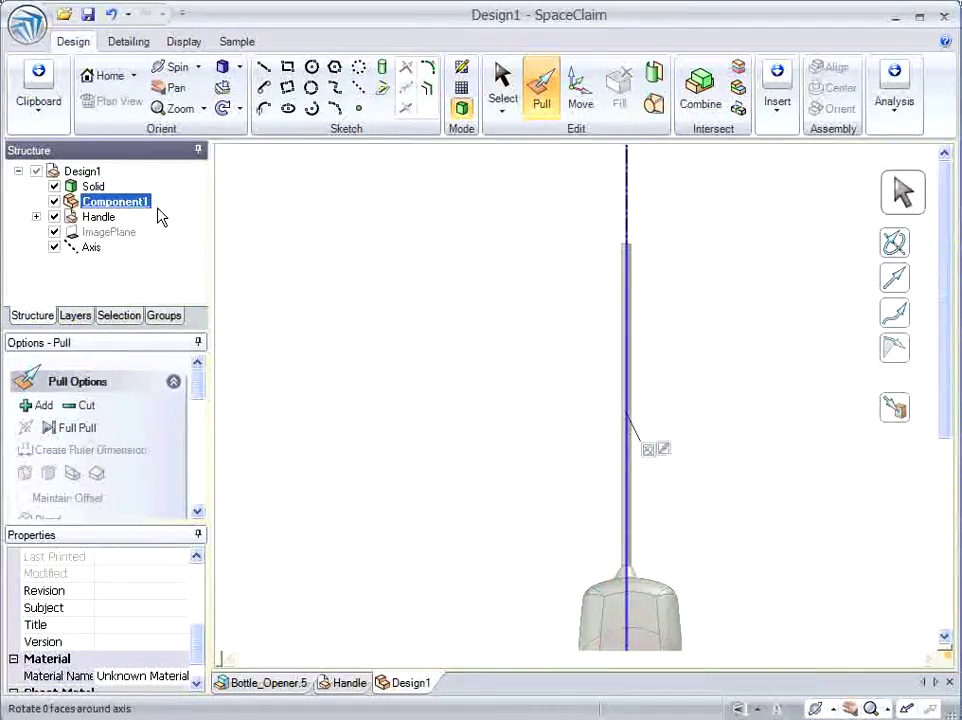
{"action": "left_click", "coordinate": [143, 204]}
{"action": "type", "text": "Rod"}
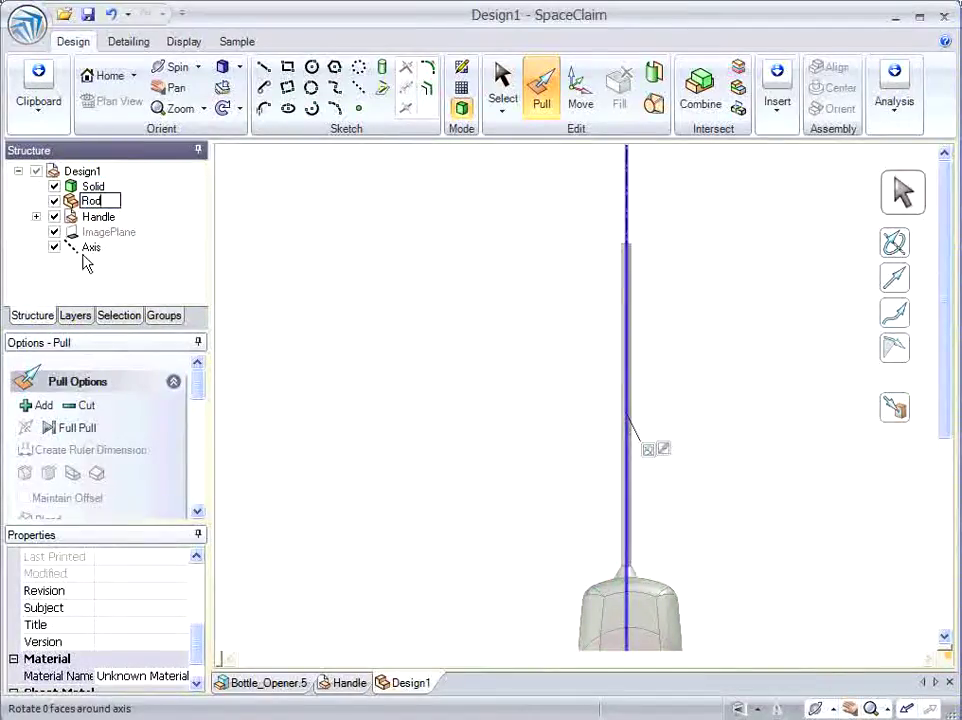
{"action": "key", "text": "Return"}
{"action": "left_click_drag", "start_coordinate": [92, 187], "coordinate": [88, 201]}
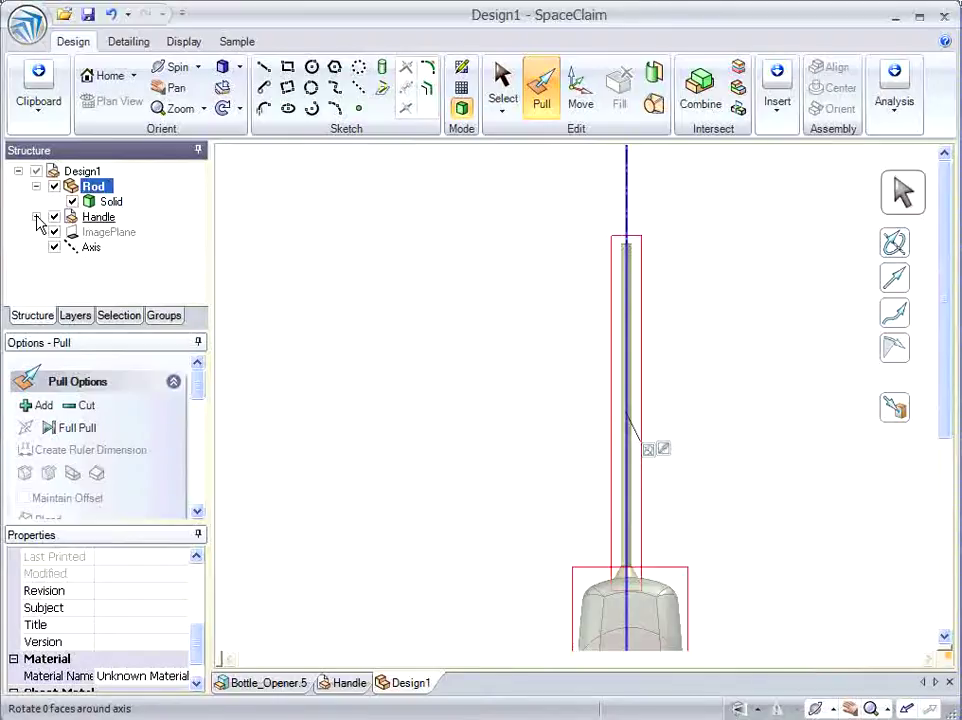
Hide Layer0 and make the spatula photo's Layer1 visible together with the rod.
{"action": "left_click", "coordinate": [37, 216]}
{"action": "left_click", "coordinate": [78, 316]}
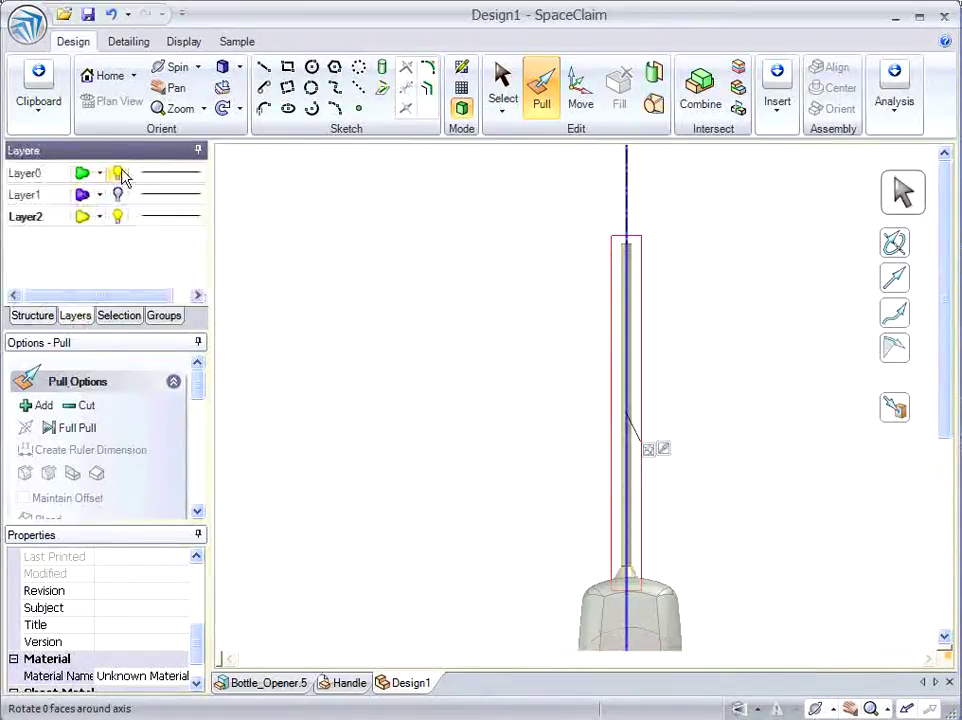
{"action": "left_click", "coordinate": [118, 172]}
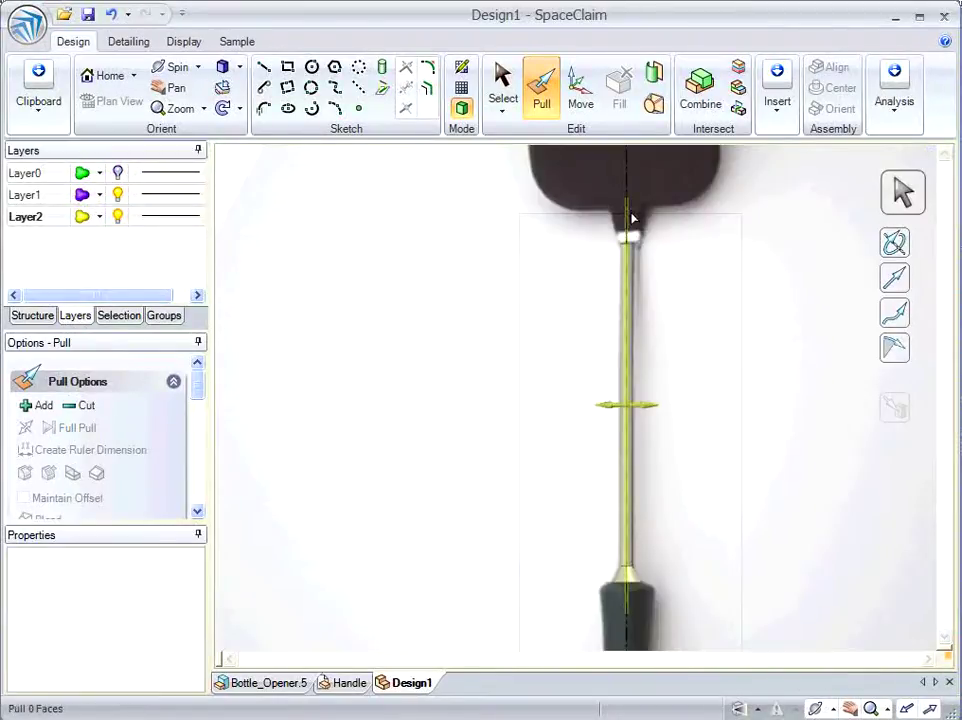
{"action": "middle_click_drag", "start_coordinate": [631, 218], "coordinate": [676, 214], "text": "ctrl"}
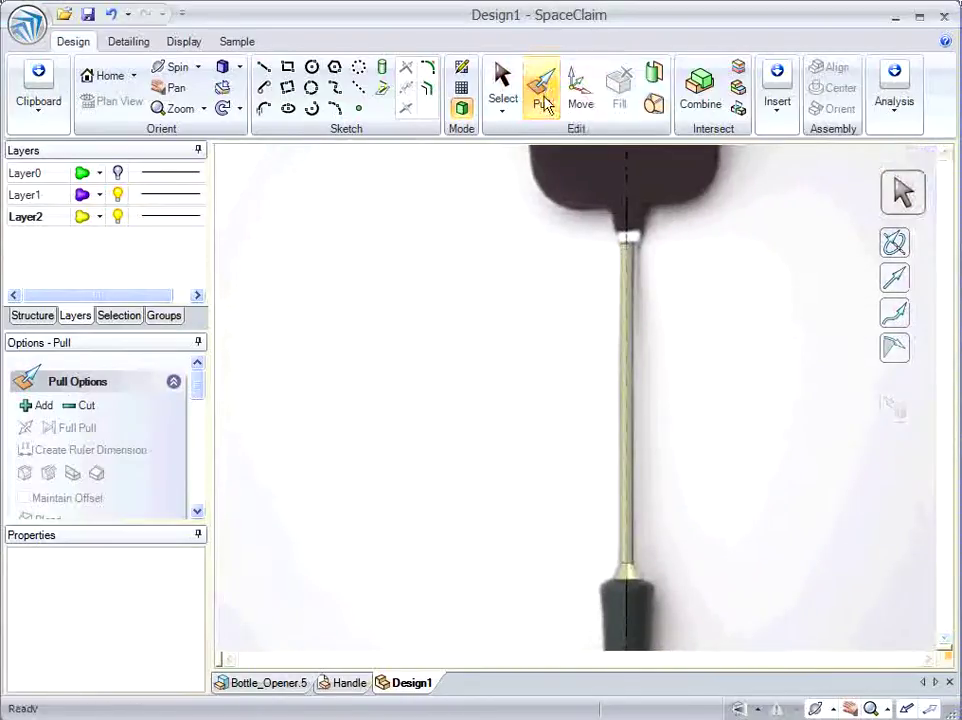
{"action": "left_click", "coordinate": [627, 412]}
{"action": "left_click_drag", "start_coordinate": [636, 419], "coordinate": [598, 406]}
{"action": "middle_click_drag", "start_coordinate": [651, 273], "coordinate": [672, 379], "text": "ctrl"}
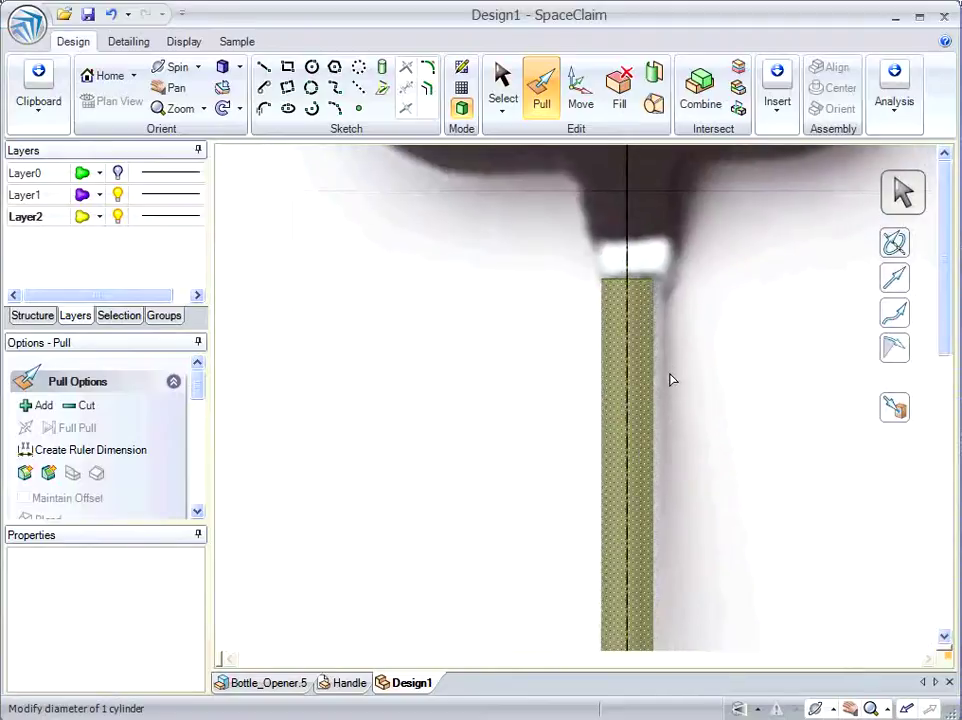
Sketch a closed trapezoid on the photo plane, tracing the light collar above the rod from a 4.6 mm base across the rod's end.
{"action": "left_click", "coordinate": [502, 88]}
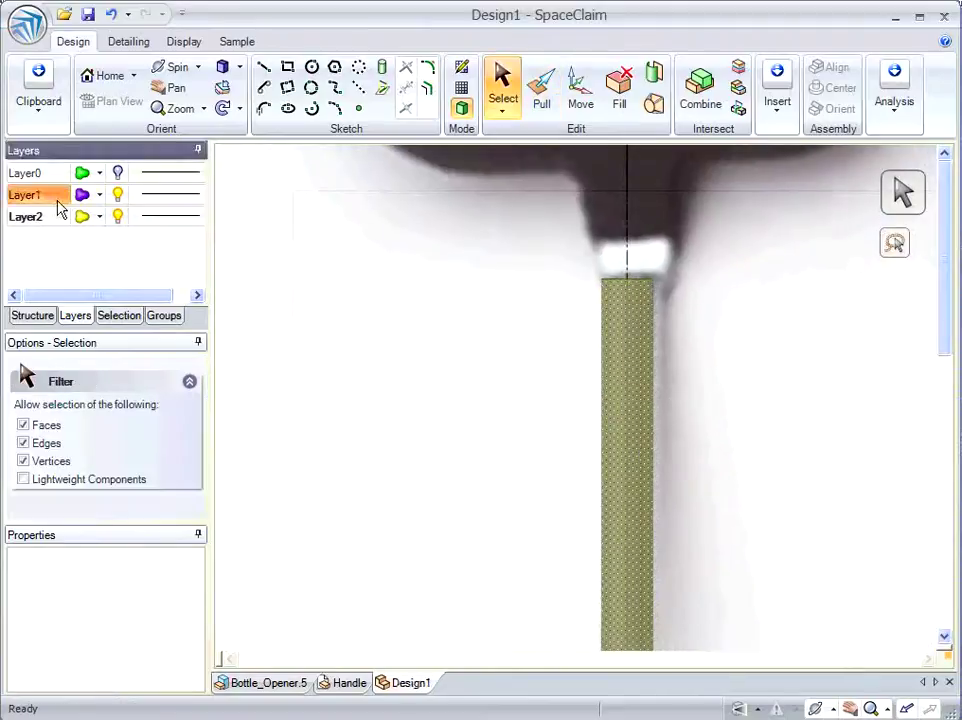
{"action": "left_click", "coordinate": [479, 343]}
{"action": "left_click_drag", "start_coordinate": [530, 402], "coordinate": [520, 396]}
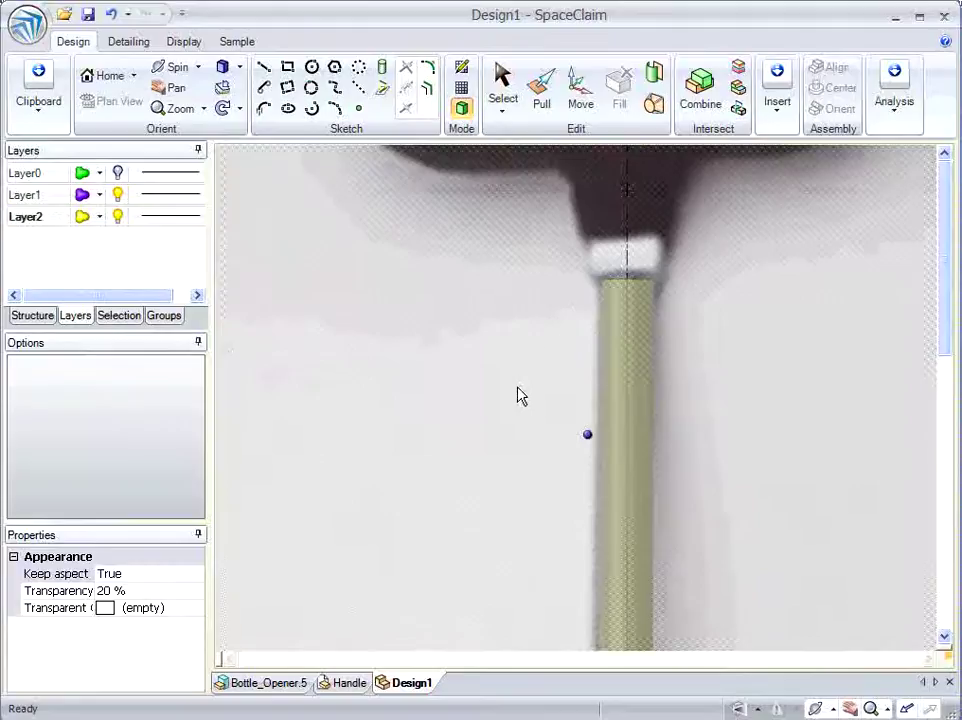
{"action": "left_click", "coordinate": [262, 67]}
{"action": "scroll", "coordinate": [598, 250], "scroll_direction": "up", "scroll_amount": 5}
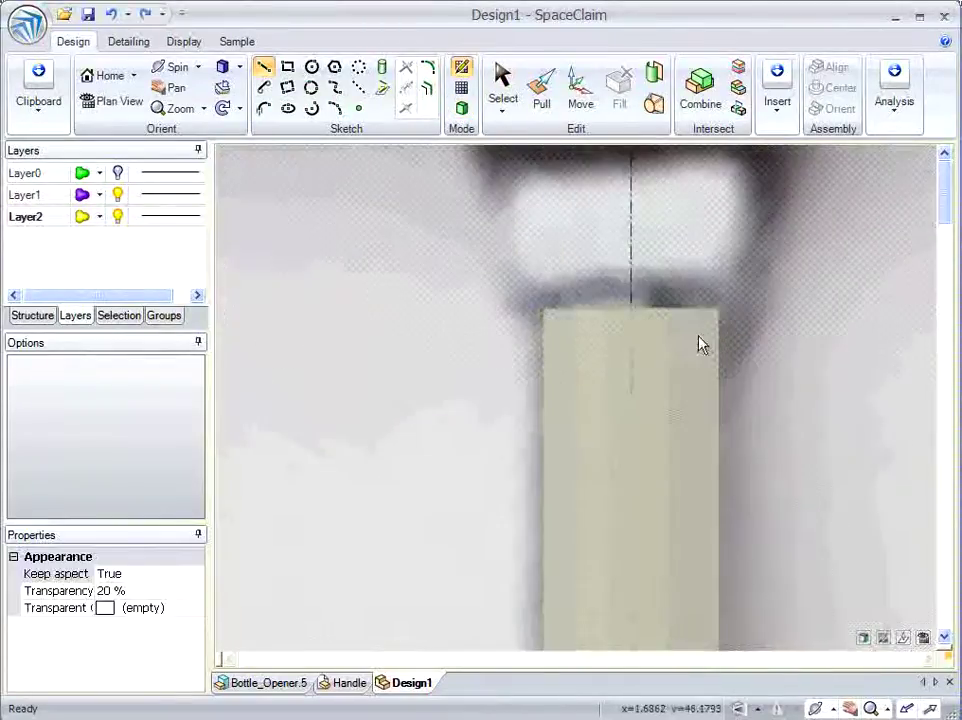
{"action": "left_click", "coordinate": [718, 313]}
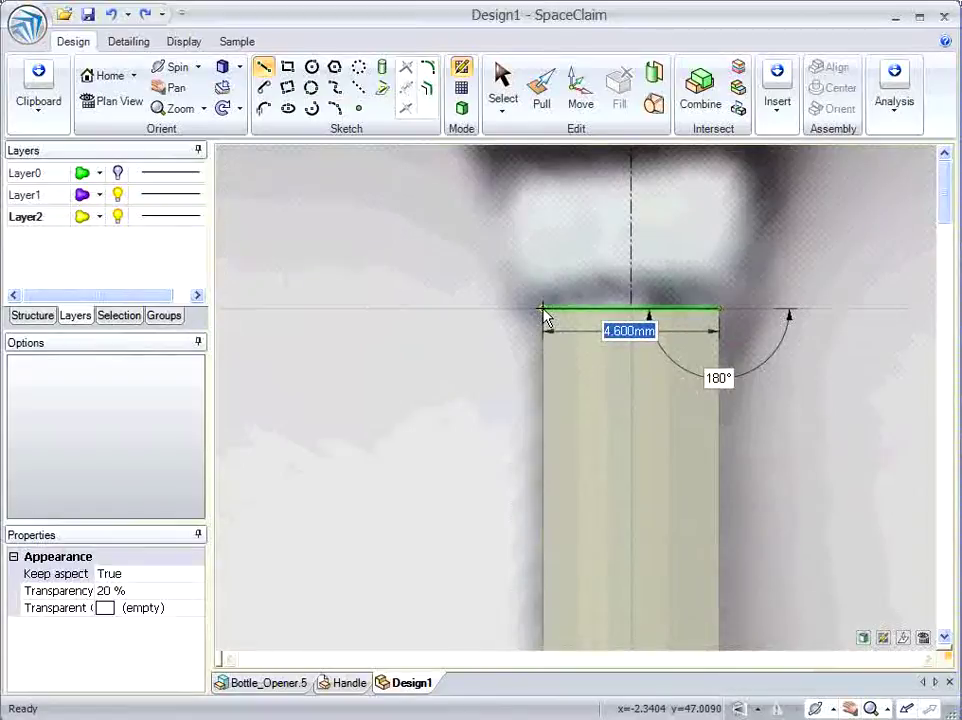
{"action": "left_click", "coordinate": [541, 313]}
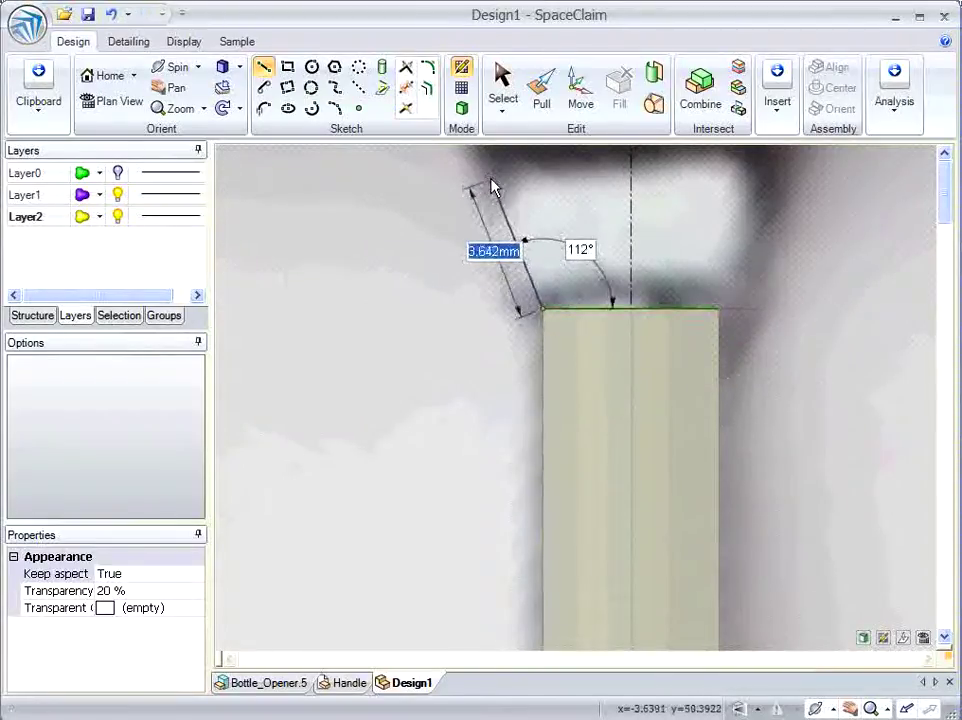
{"action": "left_click", "coordinate": [495, 178]}
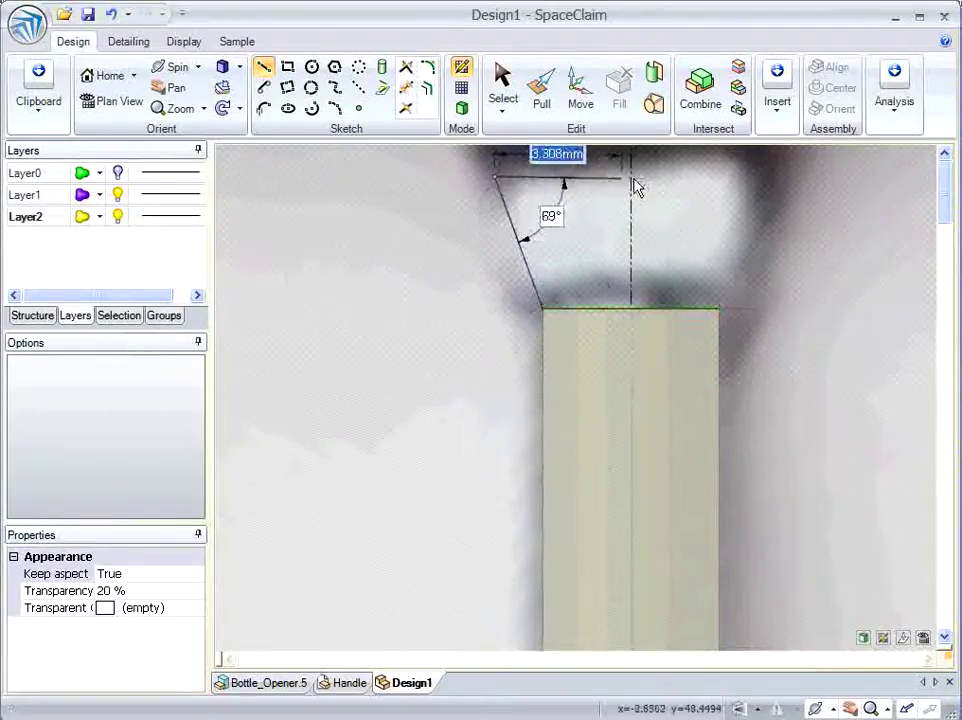
{"action": "left_click", "coordinate": [752, 180]}
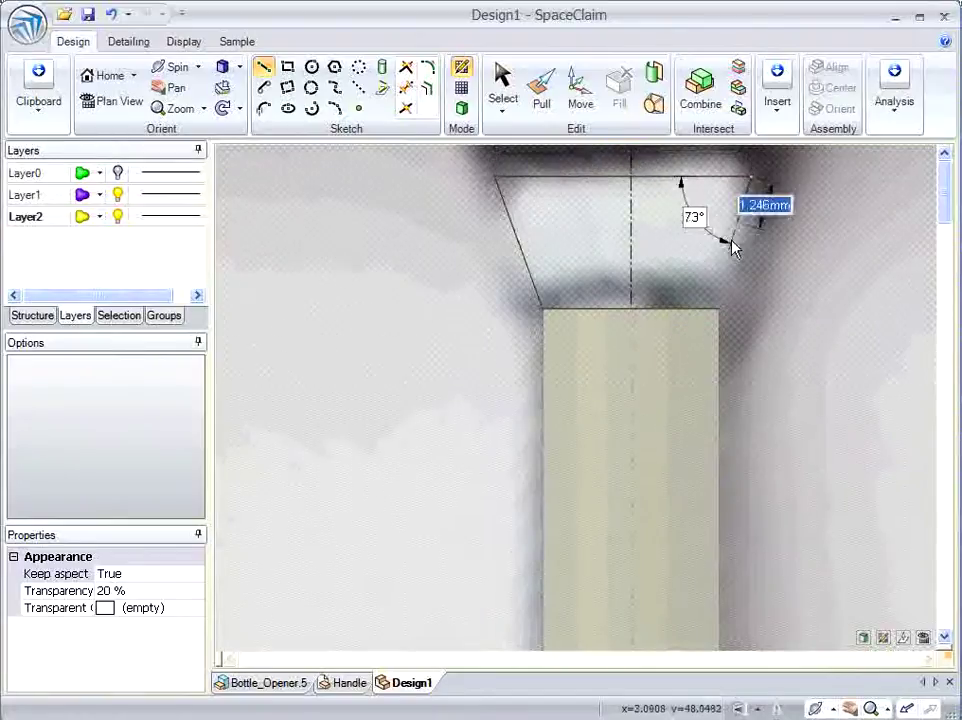
{"action": "left_click", "coordinate": [721, 308]}
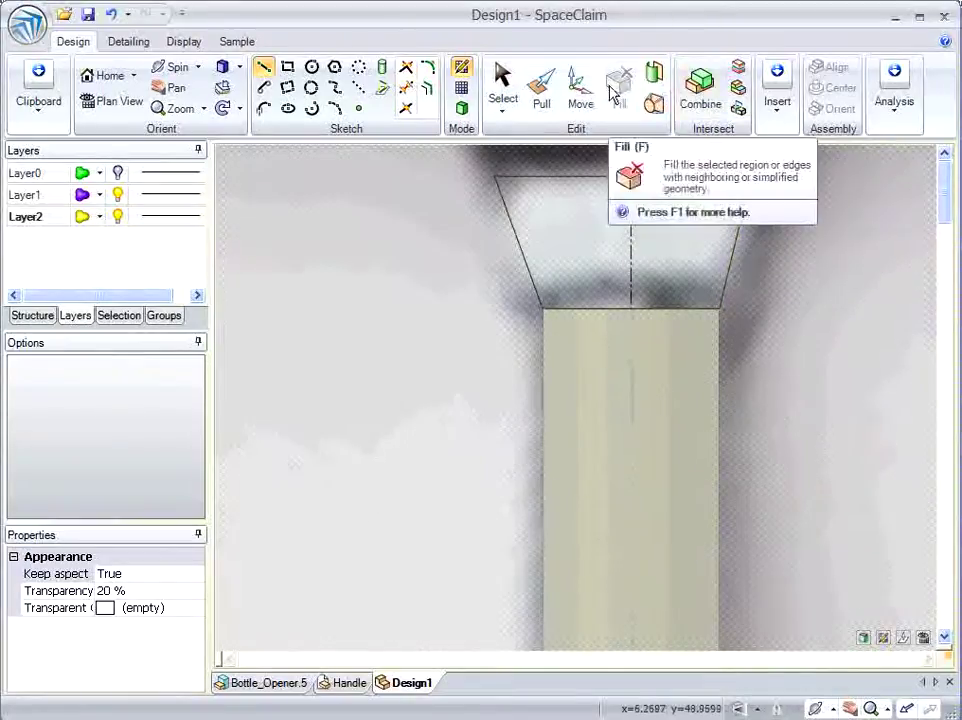
Select the trapezoid face for Pull and enable pulling to both sides.
{"action": "left_click", "coordinate": [541, 95]}
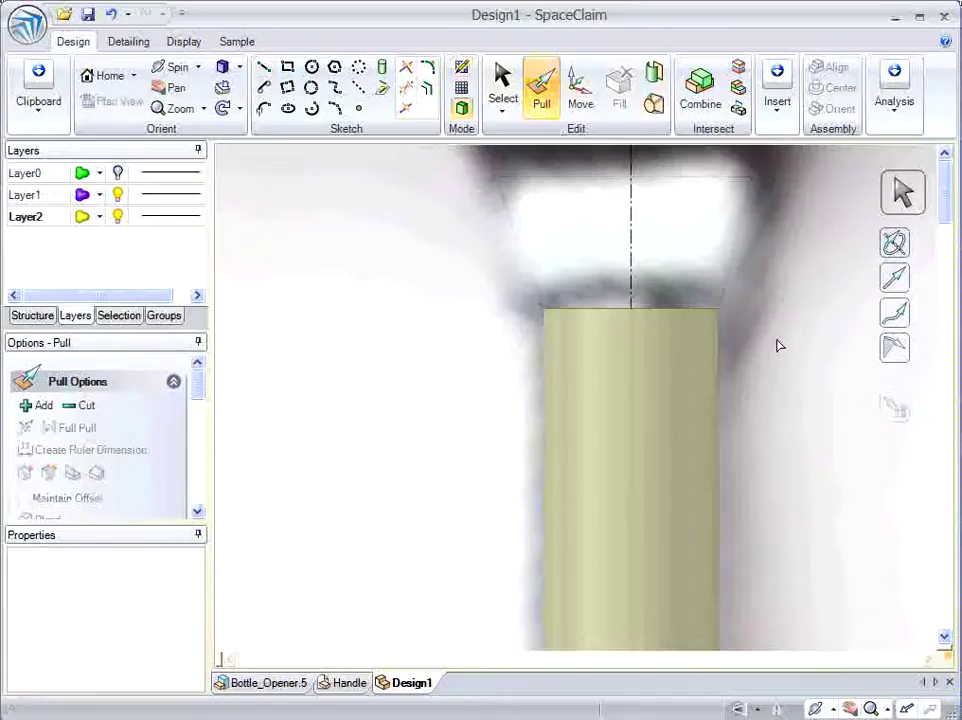
{"action": "left_click", "coordinate": [703, 248]}
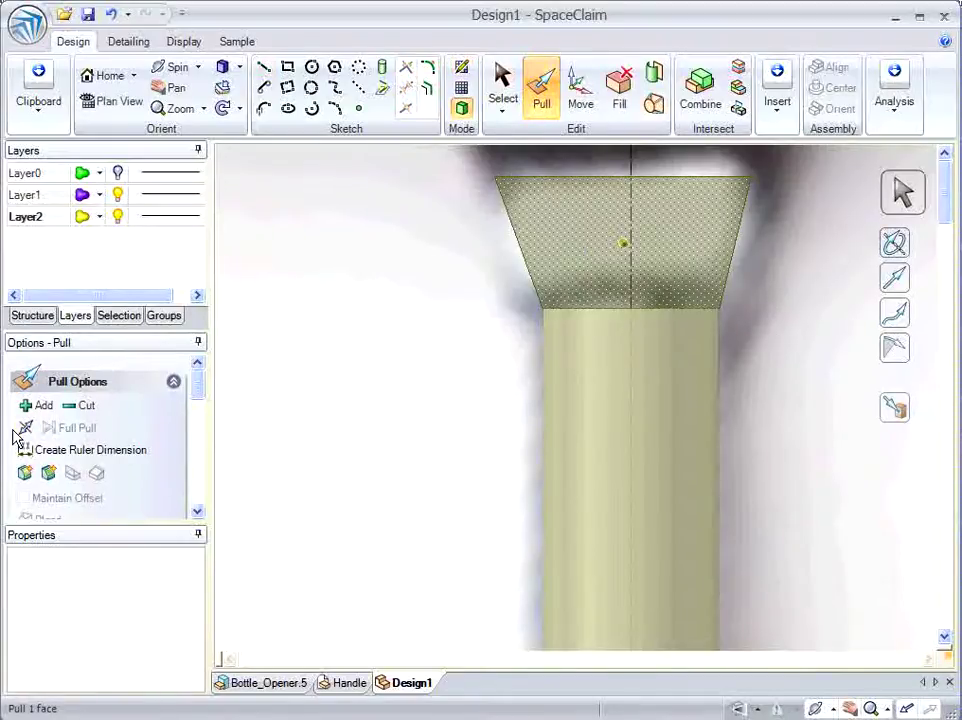
{"action": "middle_click_drag", "start_coordinate": [389, 391], "coordinate": [313, 400]}
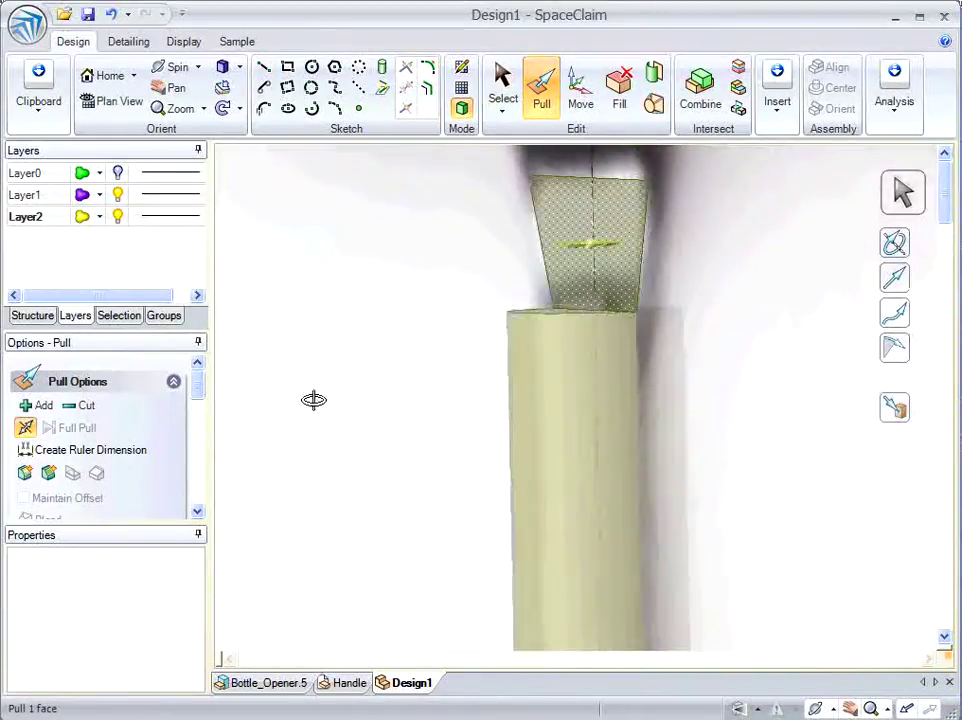
Add a new component named Connection under Design1 and move the trapezoid surface from Rod into it.
{"action": "left_click", "coordinate": [45, 322]}
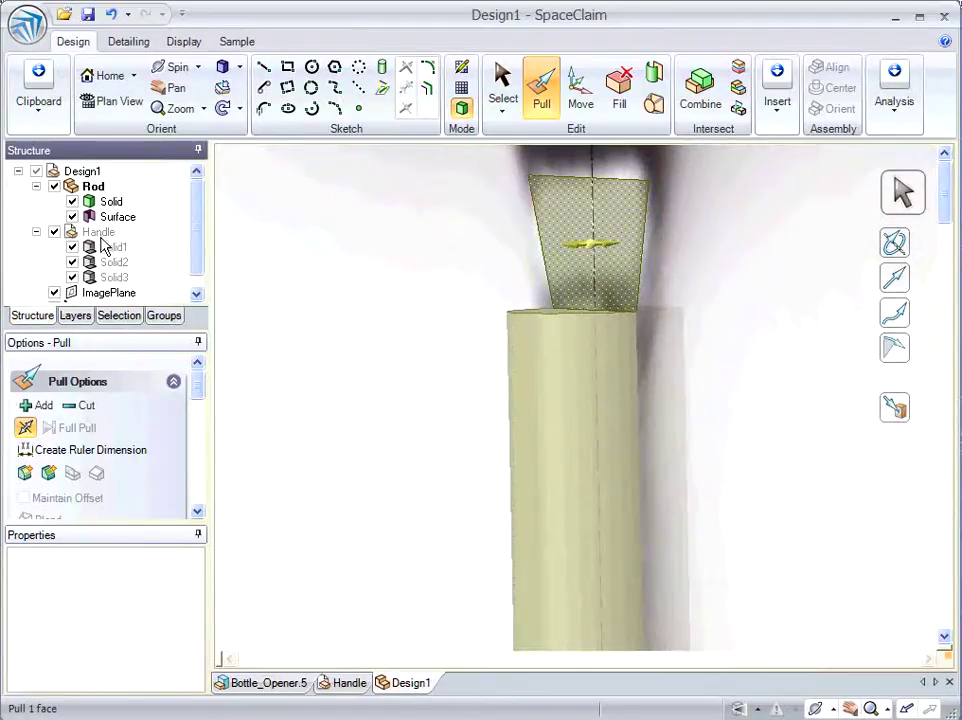
{"action": "left_click", "coordinate": [91, 173]}
{"action": "right_click", "coordinate": [91, 173]}
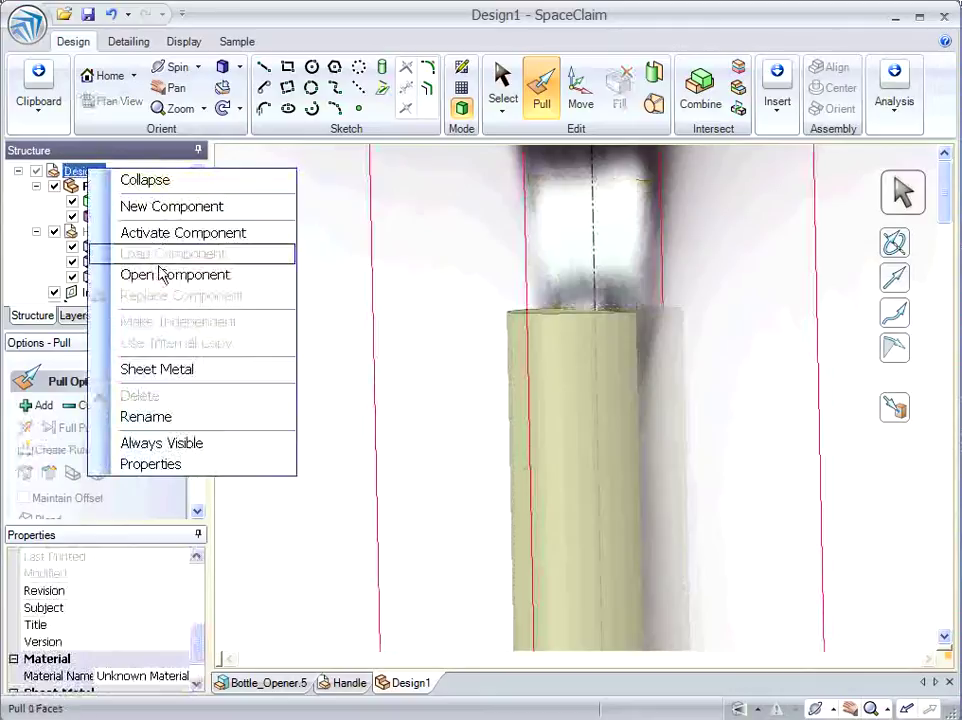
{"action": "left_click", "coordinate": [148, 207]}
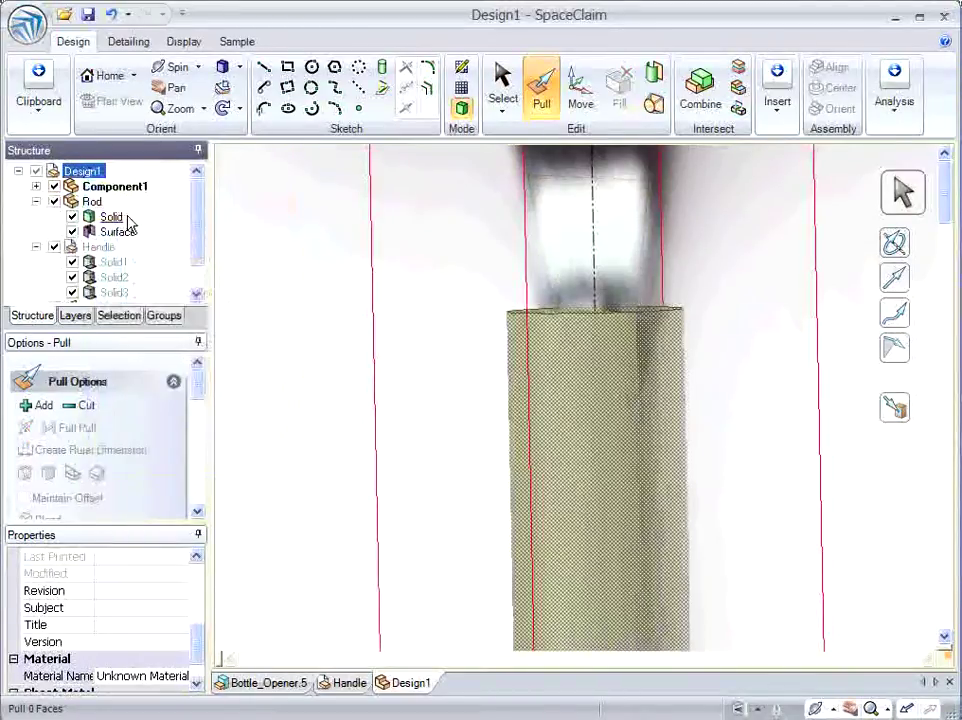
{"action": "left_click", "coordinate": [117, 190]}
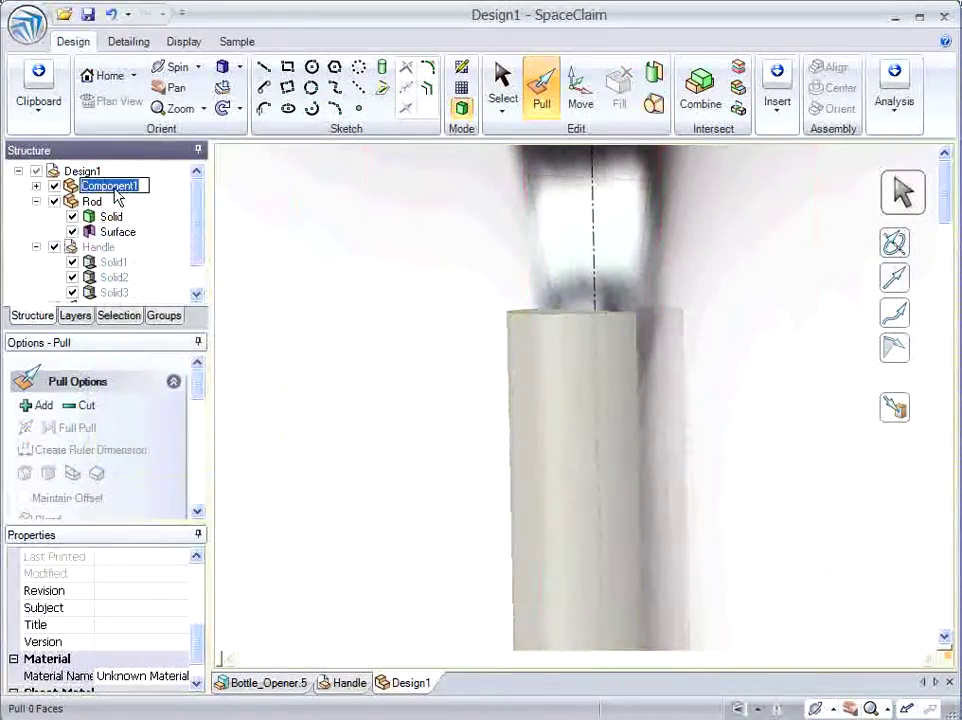
{"action": "type", "text": "Conn"}
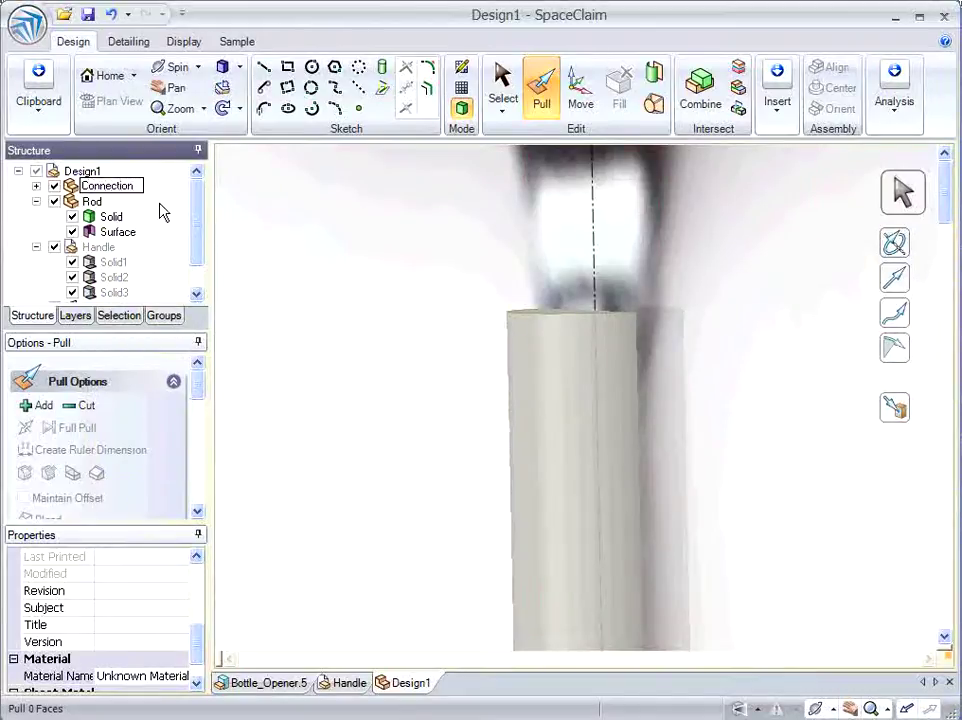
{"action": "type", "text": "ection"}
{"action": "left_click", "coordinate": [137, 220]}
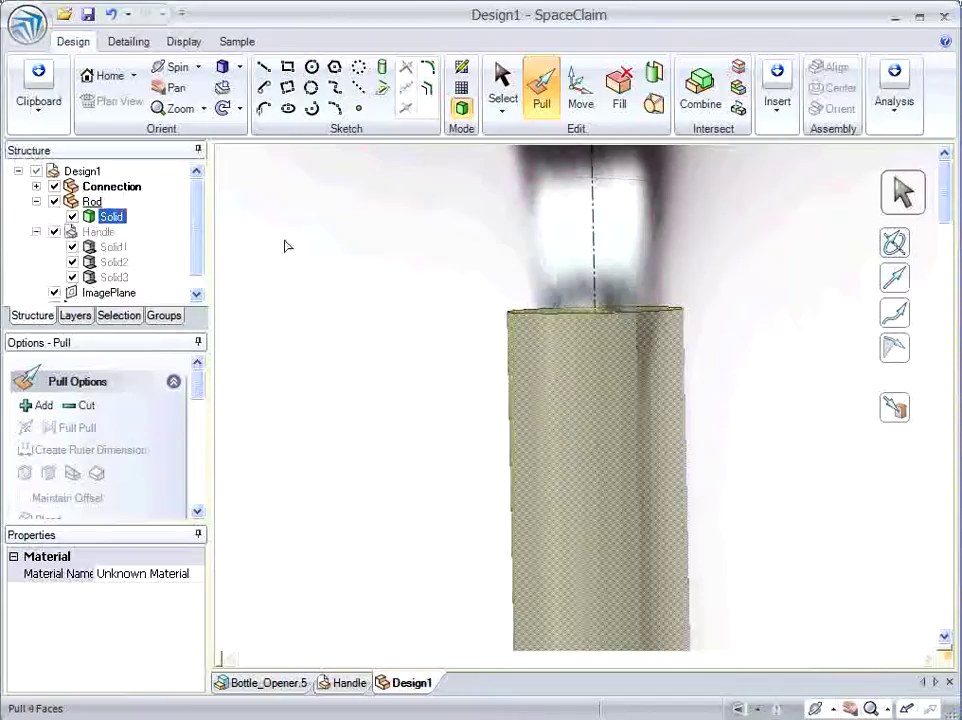
Pull the trapezoid surface 2.5 mm to both sides to form the solid connection block.
{"action": "left_click", "coordinate": [620, 241]}
{"action": "left_click_drag", "start_coordinate": [612, 262], "coordinate": [698, 260]}
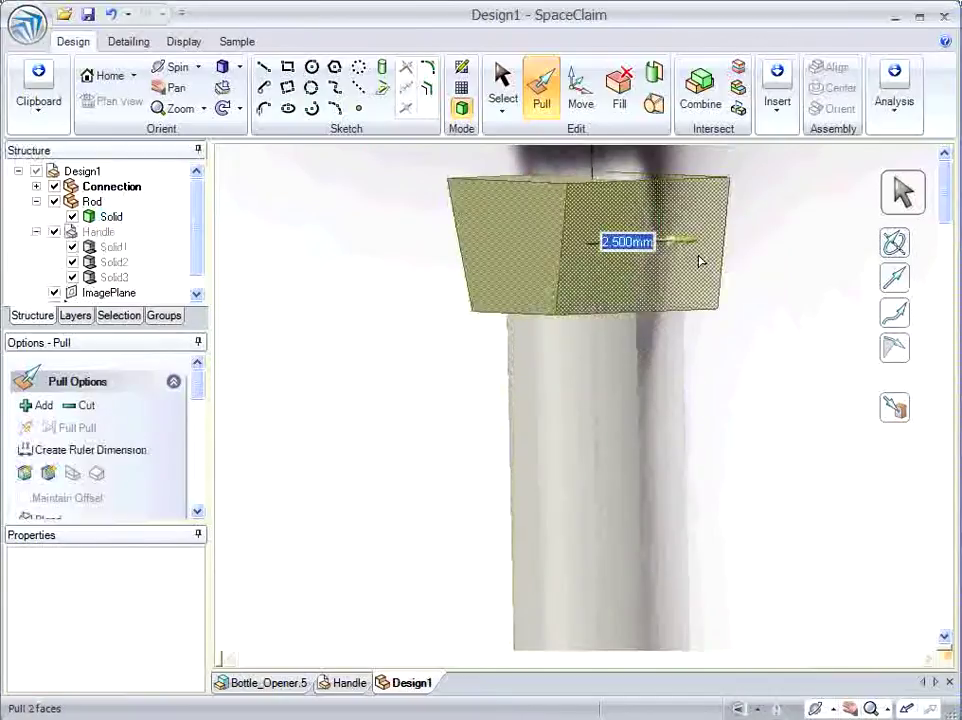
{"action": "left_click", "coordinate": [747, 369]}
{"action": "mouse_move", "coordinate": [747, 369]}
{"action": "middle_mouse_down"}
{"action": "mouse_move", "coordinate": [776, 319]}
{"action": "mouse_move", "coordinate": [786, 320]}
{"action": "mouse_move", "coordinate": [754, 386]}
{"action": "middle_mouse_up"}
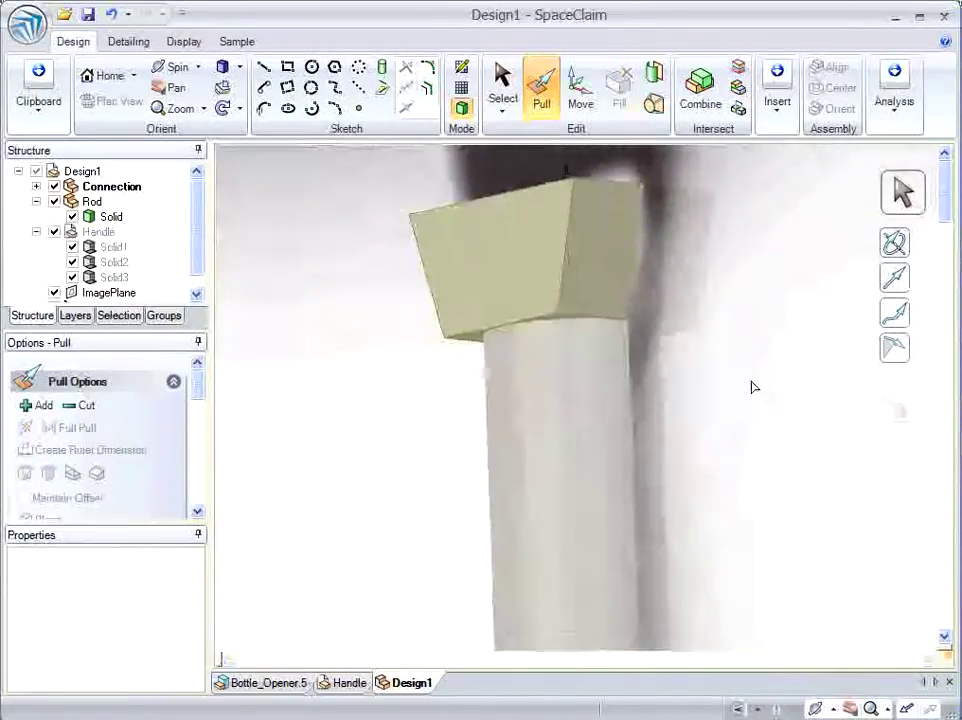
{"action": "scroll", "coordinate": [754, 386], "scroll_direction": "down", "scroll_amount": 4}
Add a new component named Blade under Design1.
{"action": "right_click", "coordinate": [82, 171]}
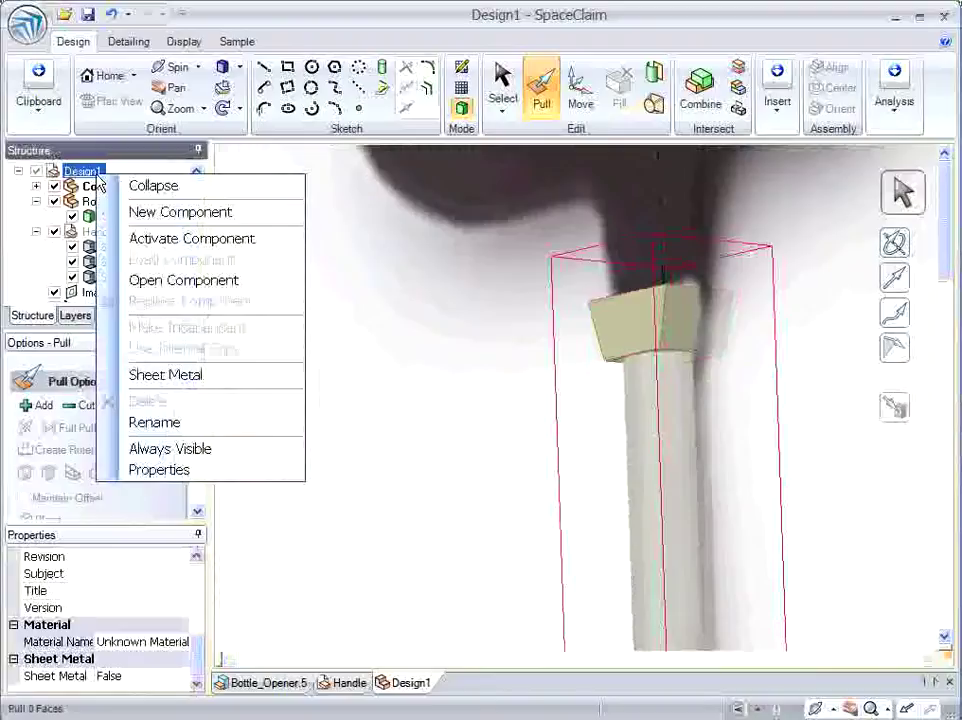
{"action": "left_click", "coordinate": [162, 212]}
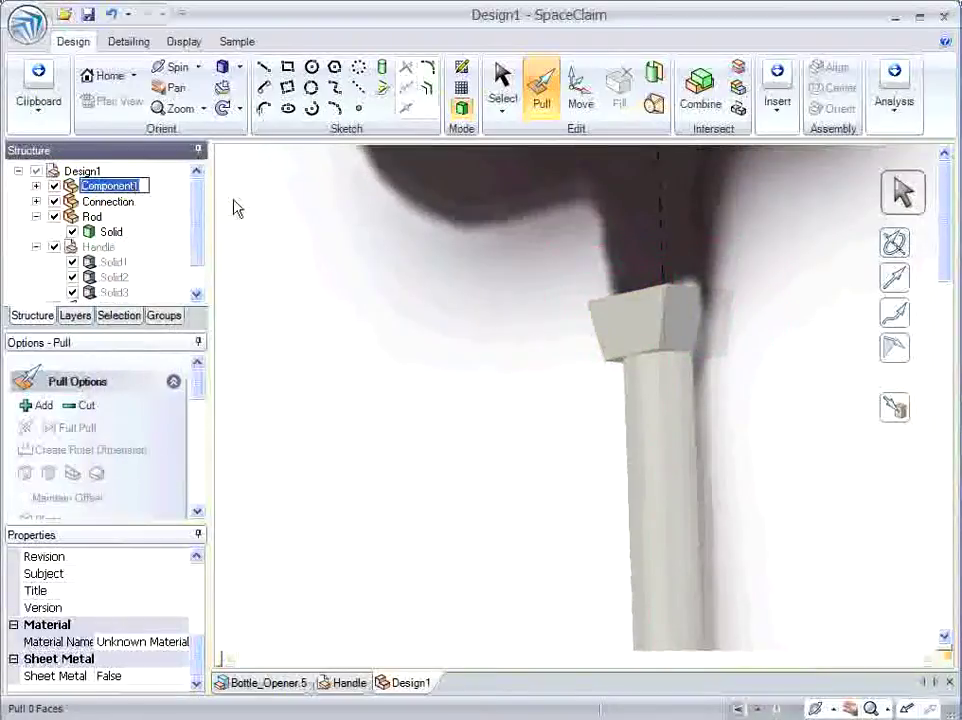
{"action": "left_click", "coordinate": [163, 205]}
Sketch straight lines along the top, left, bottom and right edges of the blade in the photo, leaving the corners open.
{"action": "left_click", "coordinate": [240, 67]}
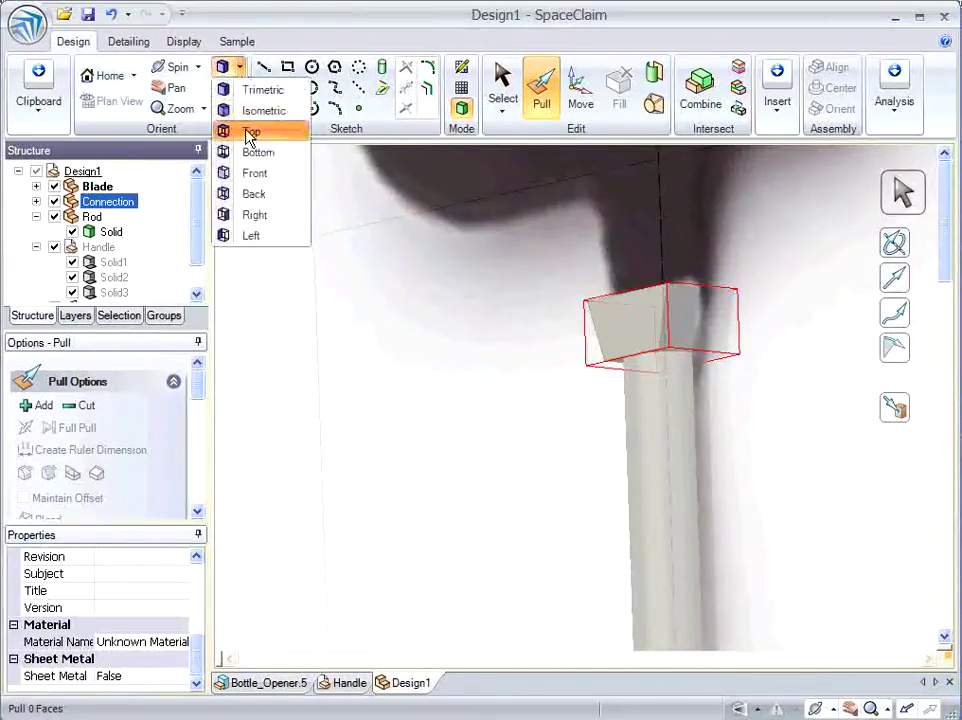
{"action": "left_click", "coordinate": [248, 133]}
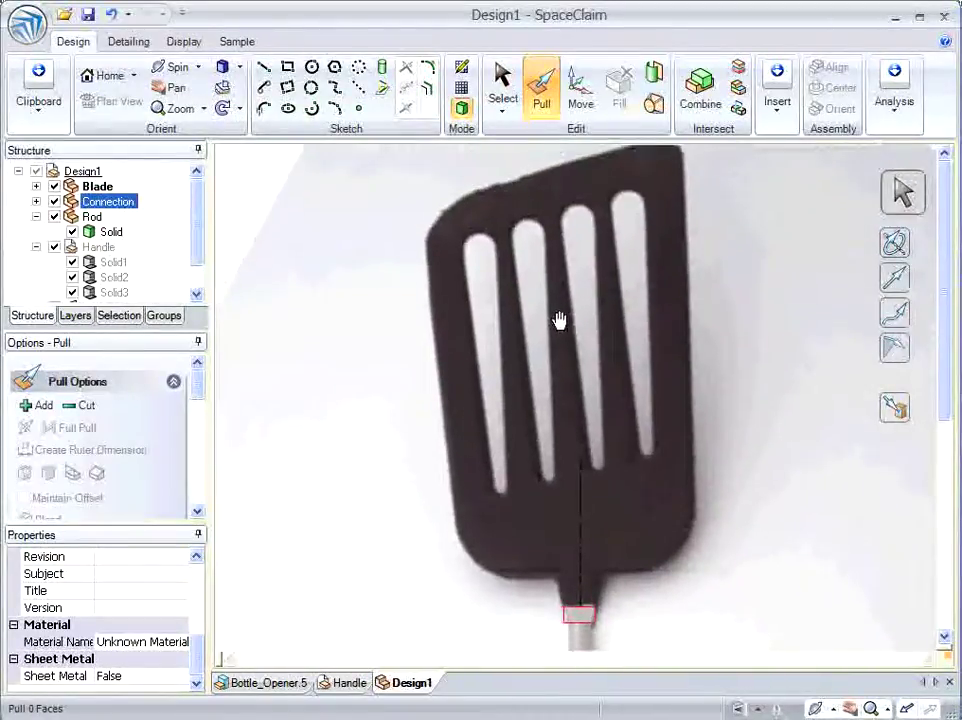
{"action": "key", "text": "l"}
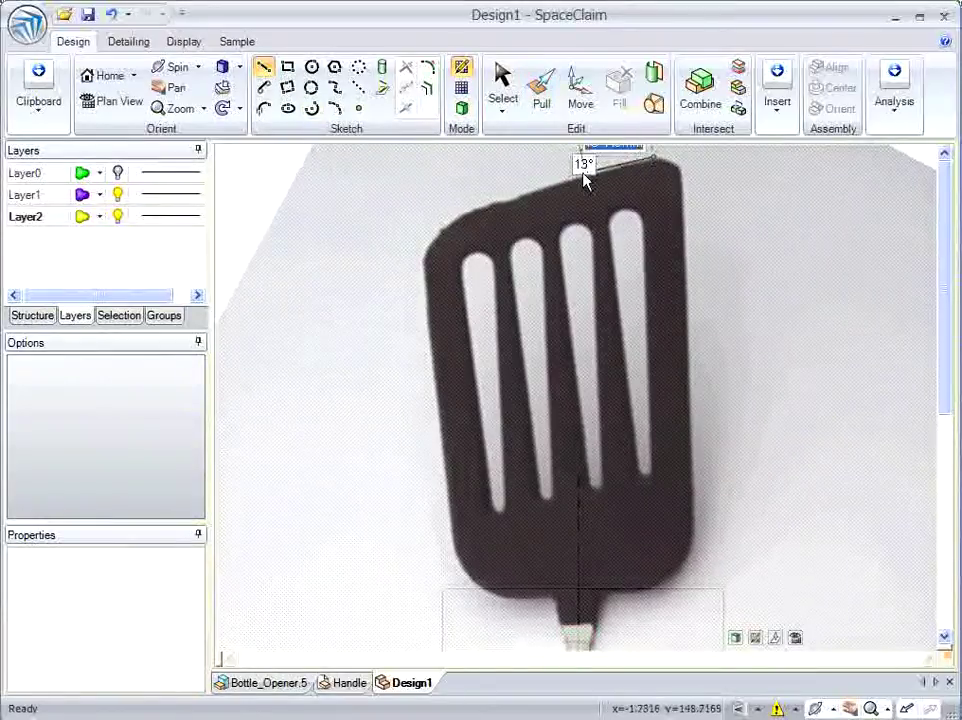
{"action": "left_click", "coordinate": [450, 214]}
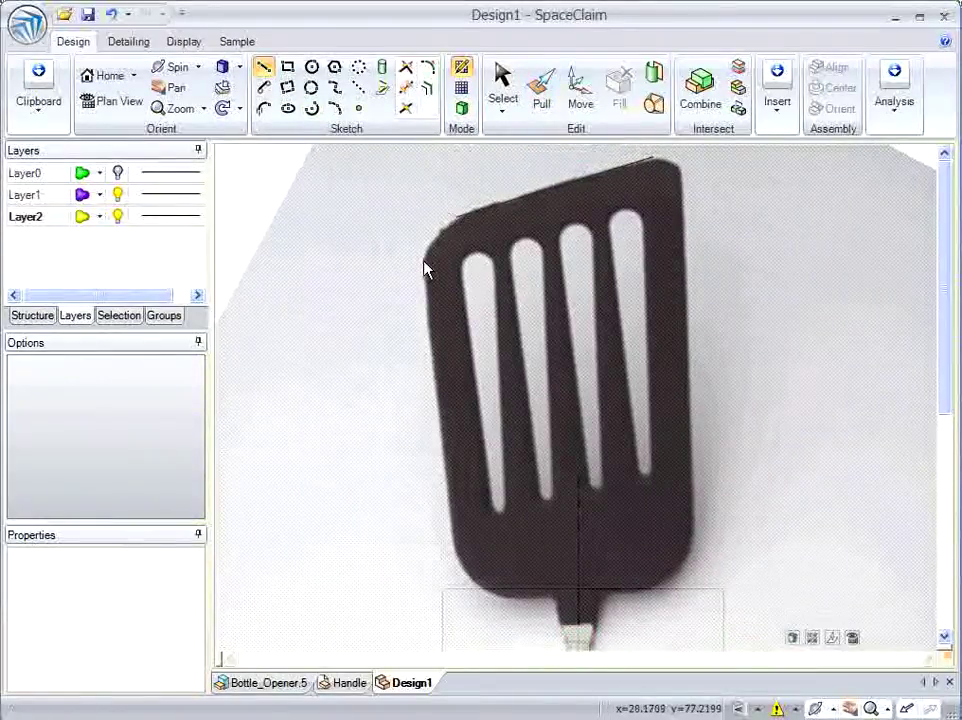
{"action": "left_click", "coordinate": [423, 262]}
{"action": "left_click", "coordinate": [453, 552]}
{"action": "key", "text": "Escape"}
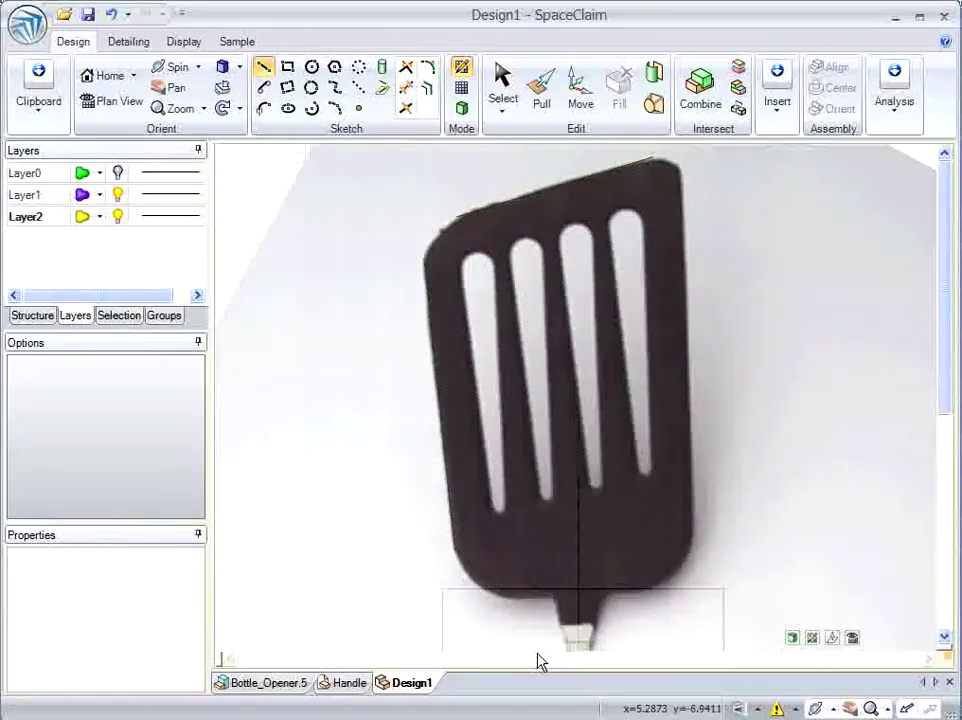
{"action": "left_click", "coordinate": [651, 598]}
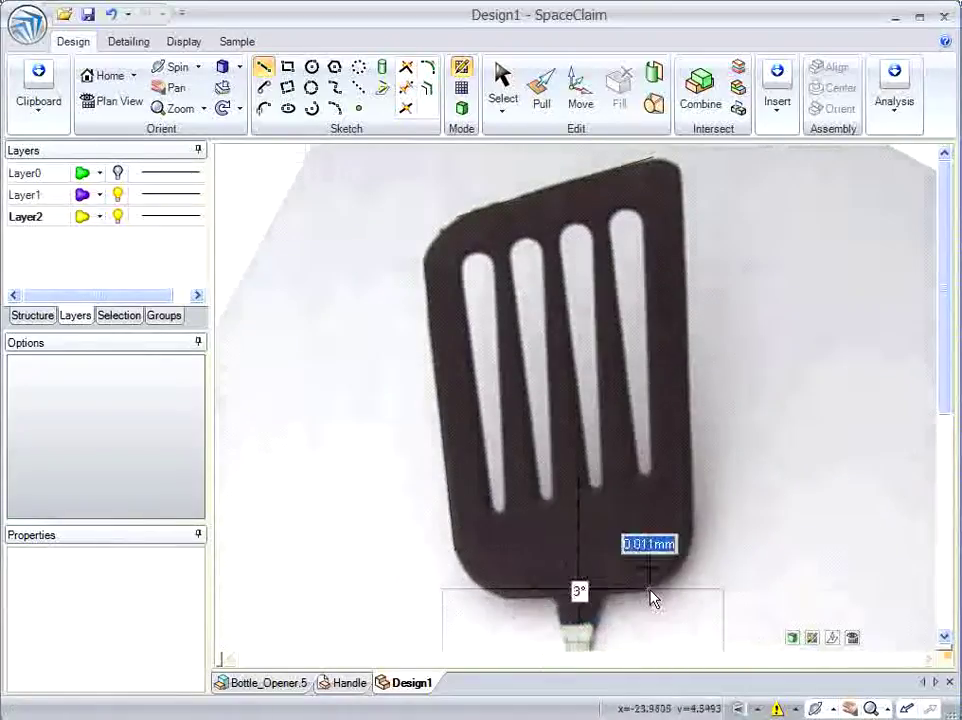
{"action": "left_click", "coordinate": [700, 541]}
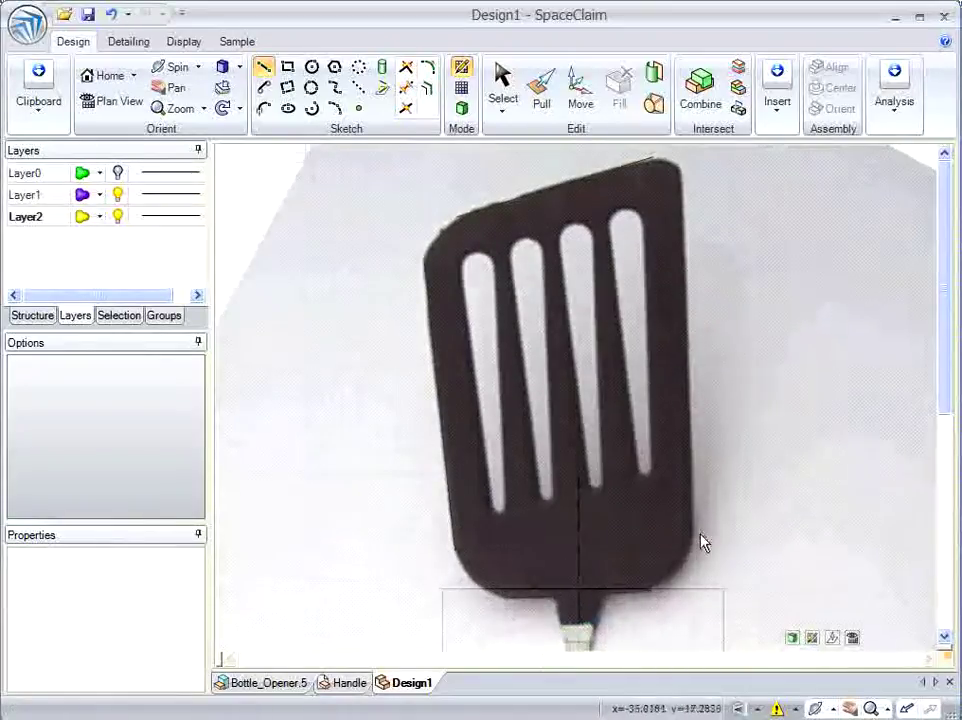
{"action": "double_click", "coordinate": [686, 181]}
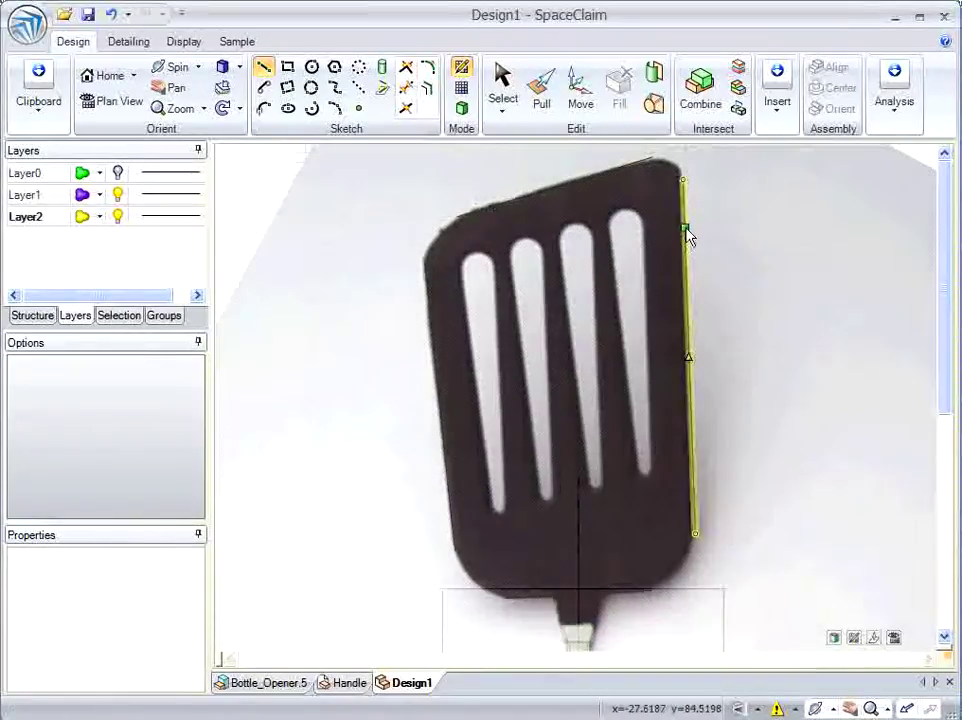
Round all four corners of the blade outline to follow the photo, and toggle Layer1 to check the fit.
{"action": "left_click", "coordinate": [432, 70]}
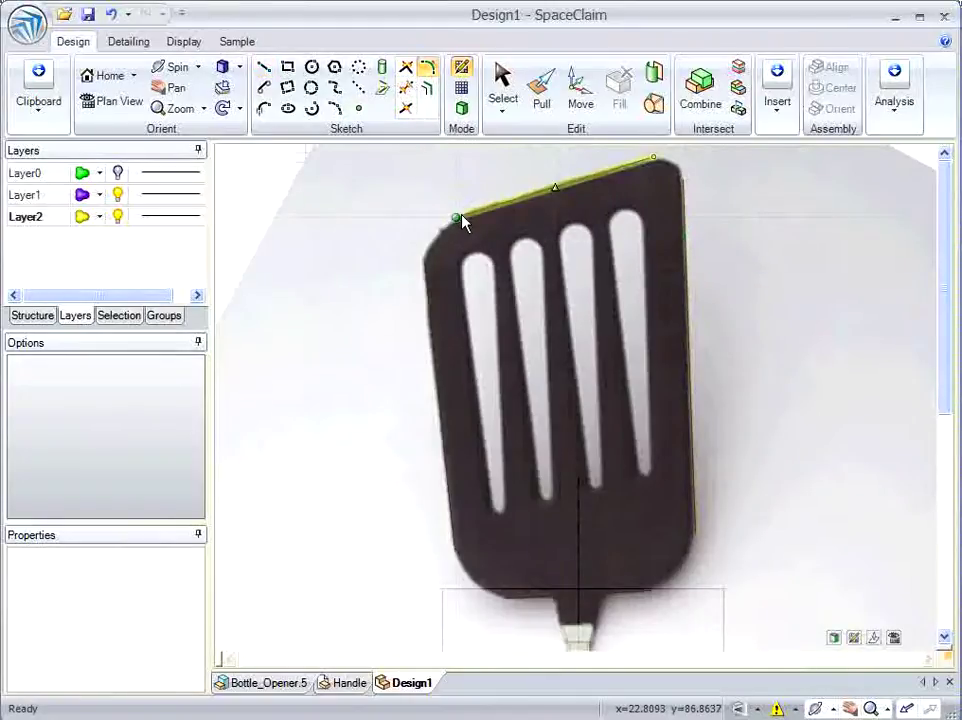
{"action": "left_click", "coordinate": [457, 217]}
{"action": "left_click", "coordinate": [428, 285]}
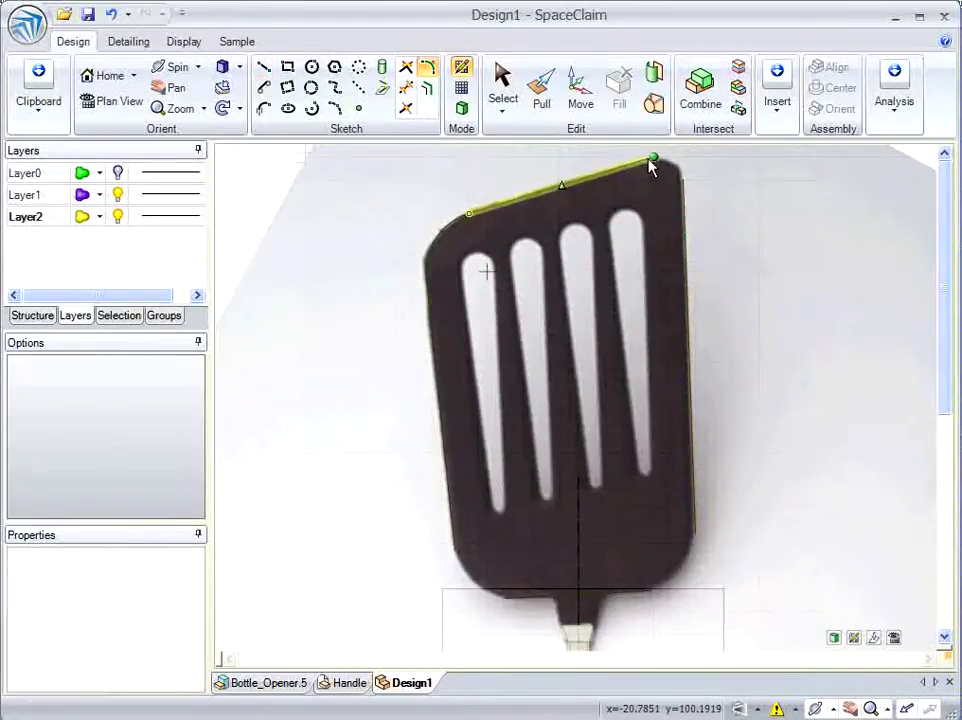
{"action": "left_click", "coordinate": [643, 170]}
{"action": "left_click", "coordinate": [688, 198]}
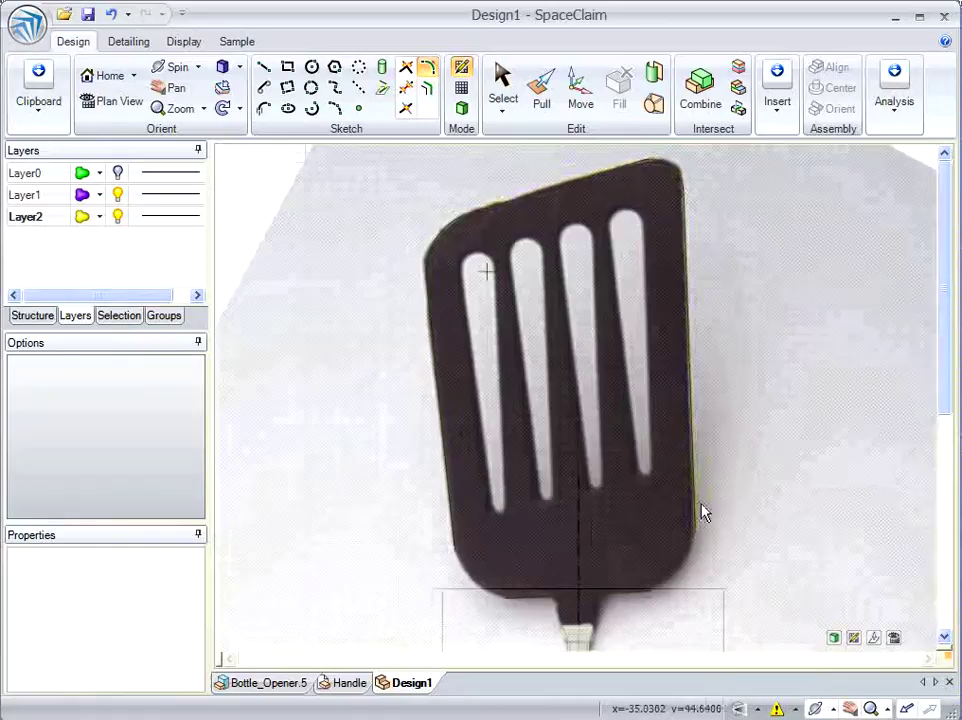
{"action": "left_click", "coordinate": [651, 590]}
{"action": "left_click", "coordinate": [694, 533]}
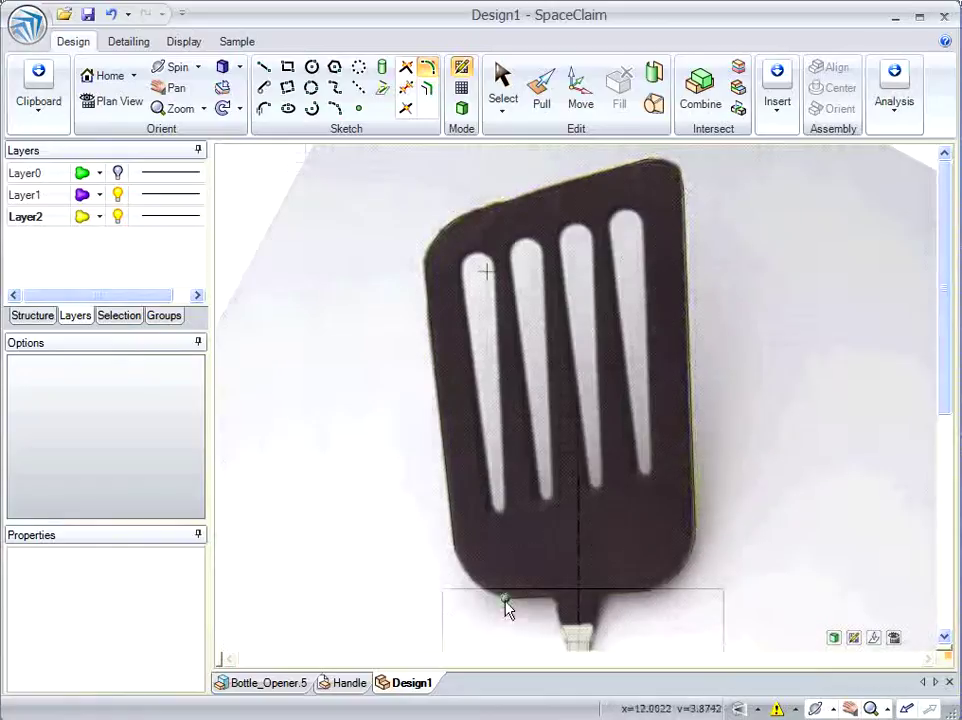
{"action": "left_click", "coordinate": [507, 604]}
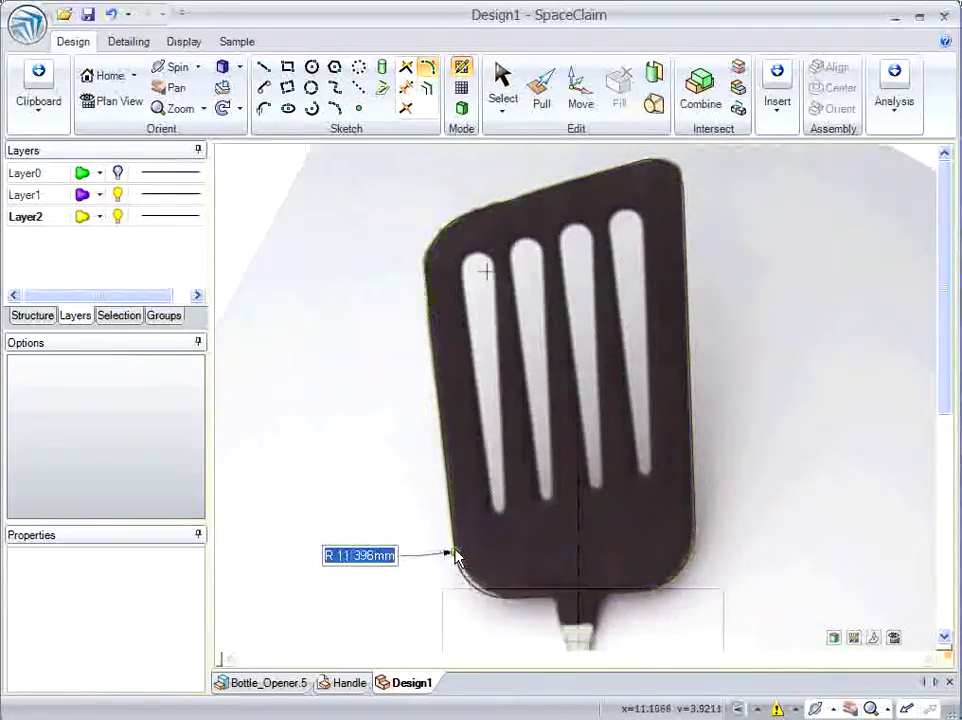
{"action": "left_click", "coordinate": [453, 554]}
{"action": "left_click", "coordinate": [117, 195]}
{"action": "left_click", "coordinate": [117, 196]}
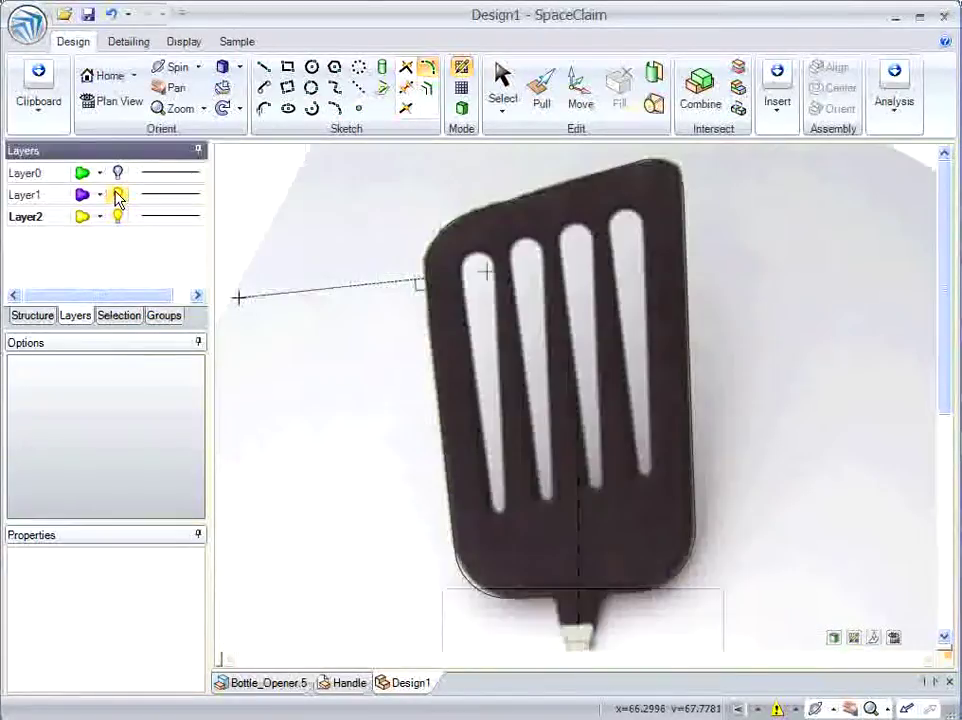
Outline the leftmost slot with a circle about 7.2 mm at the wide end, a smaller one at the narrow end, and connecting lines, trimming the inner arcs.
{"action": "left_click", "coordinate": [314, 103]}
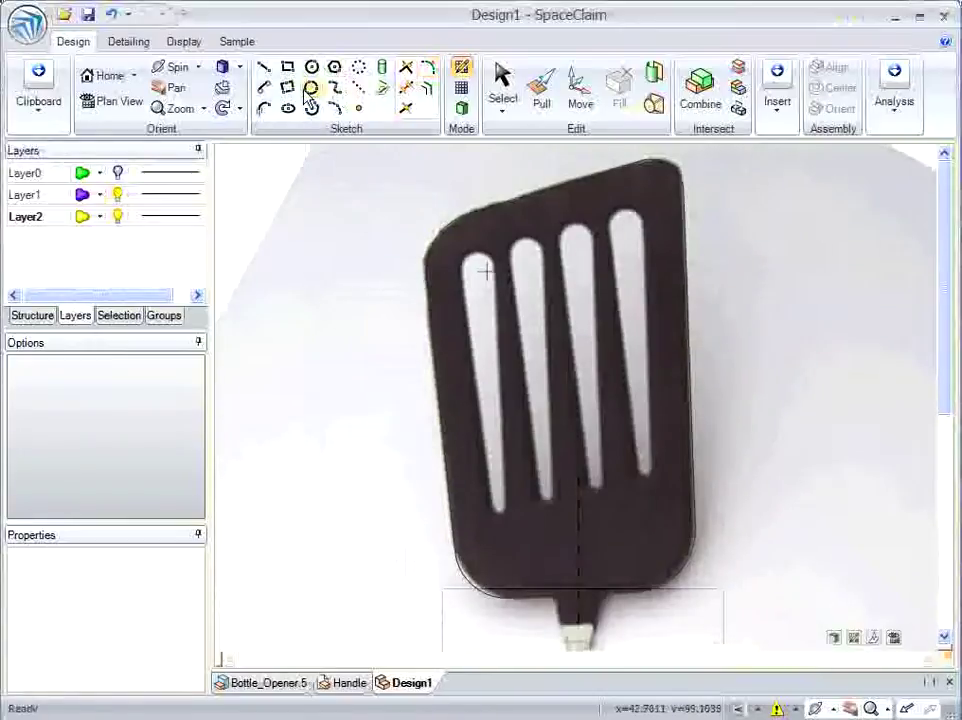
{"action": "left_click", "coordinate": [306, 91]}
{"action": "middle_click_drag", "start_coordinate": [486, 354], "coordinate": [492, 441], "text": "ctrl"}
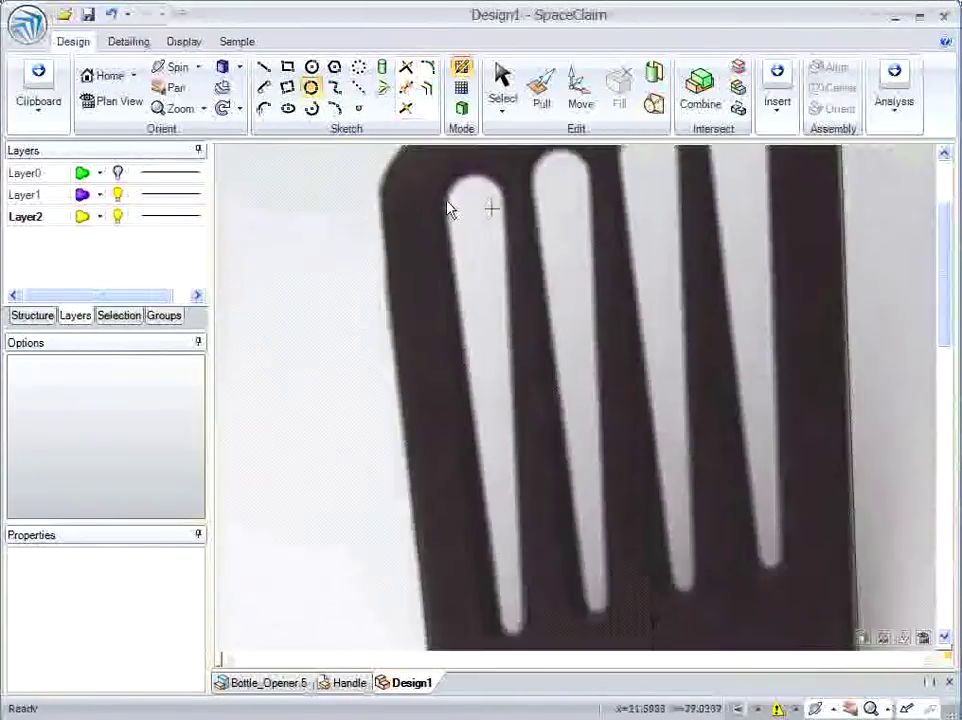
{"action": "left_click", "coordinate": [470, 196]}
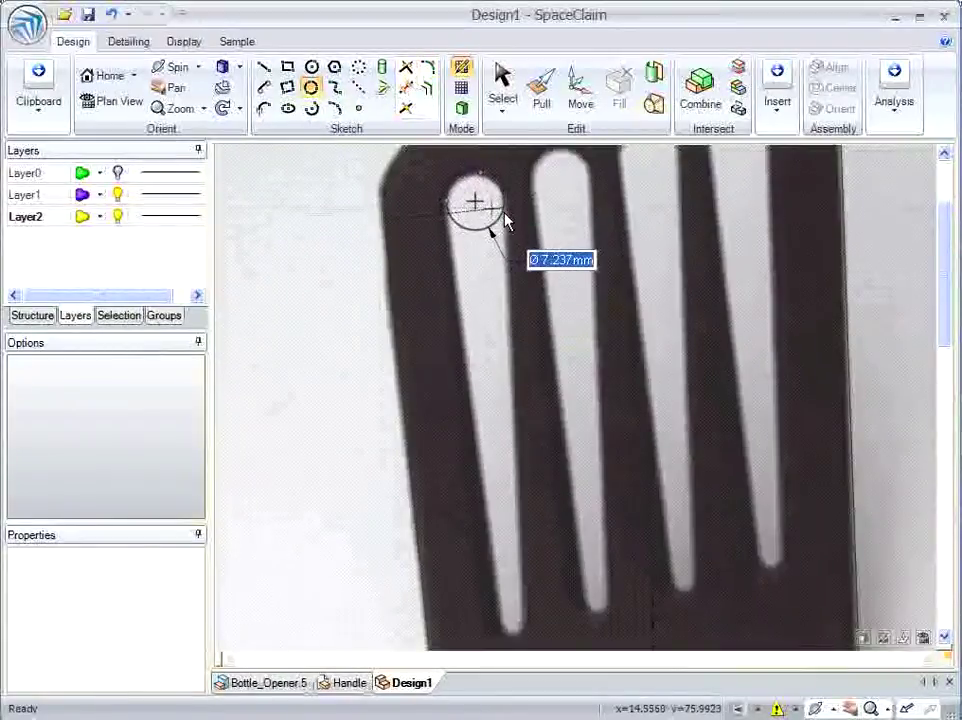
{"action": "left_click", "coordinate": [511, 620]}
{"action": "left_click", "coordinate": [521, 627]}
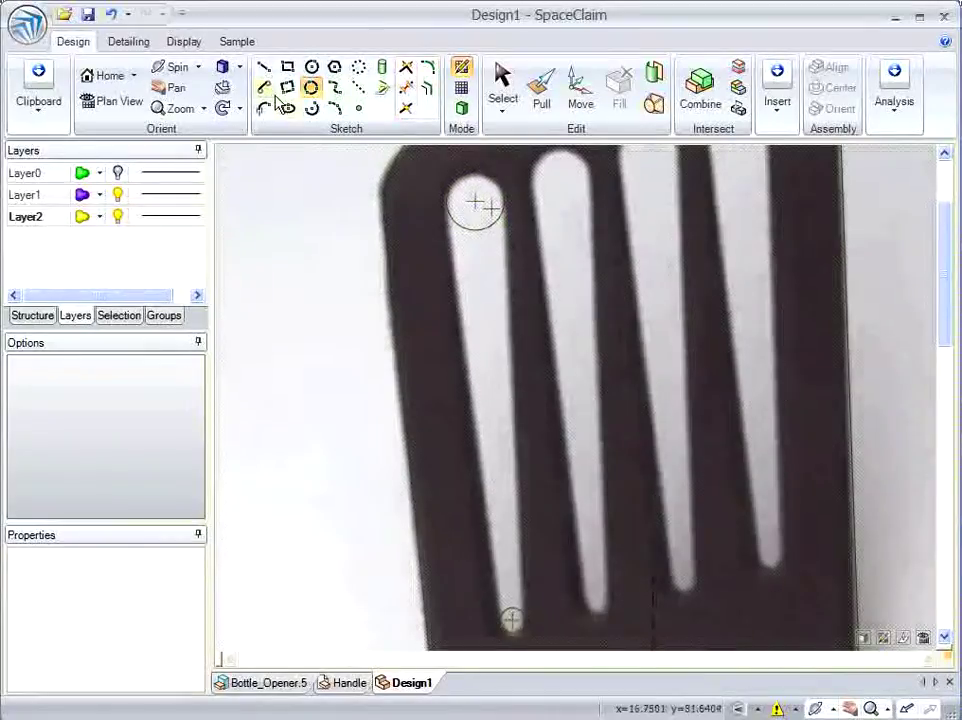
{"action": "left_click", "coordinate": [445, 210]}
{"action": "left_click", "coordinate": [499, 609]}
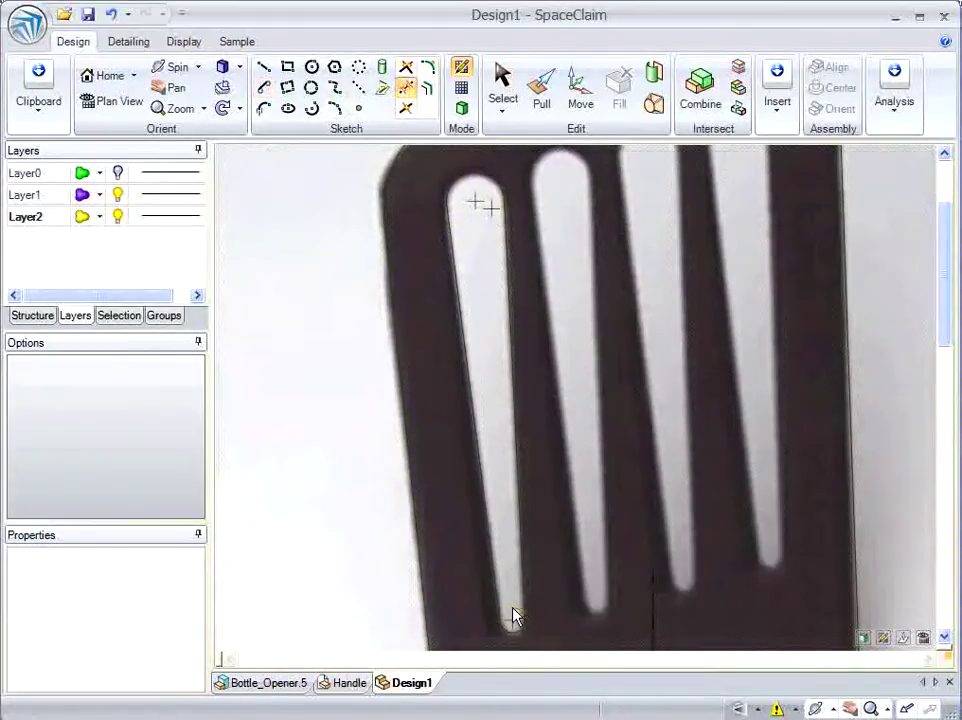
Hide Layer1 and remove the surface inside the slot from the blade in a trimetric view.
{"action": "left_click", "coordinate": [239, 67]}
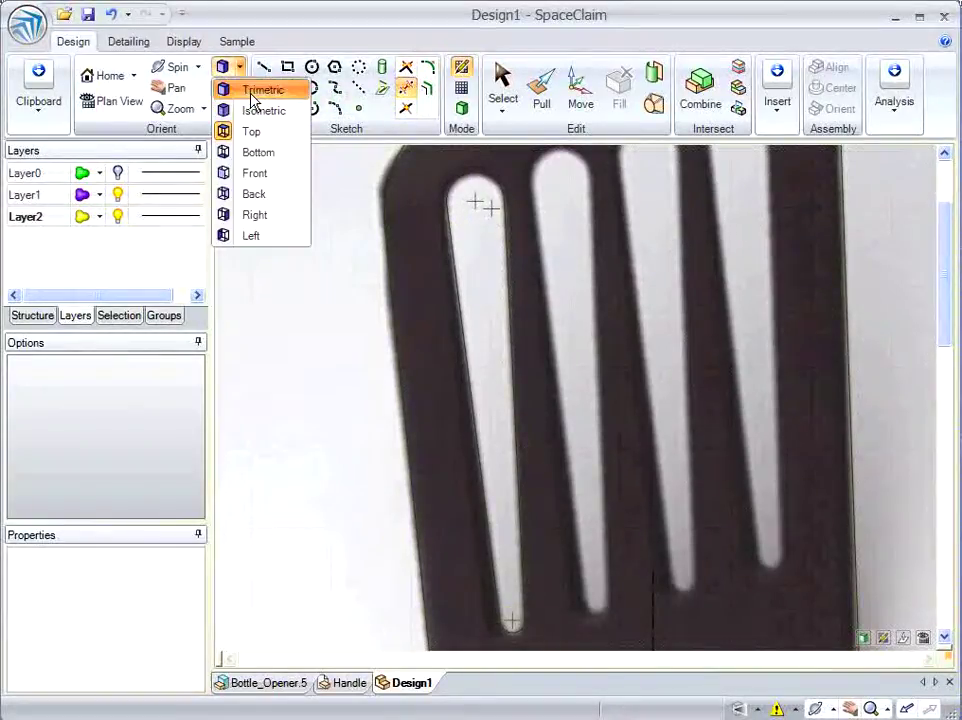
{"action": "left_click", "coordinate": [252, 92]}
{"action": "left_click", "coordinate": [118, 194]}
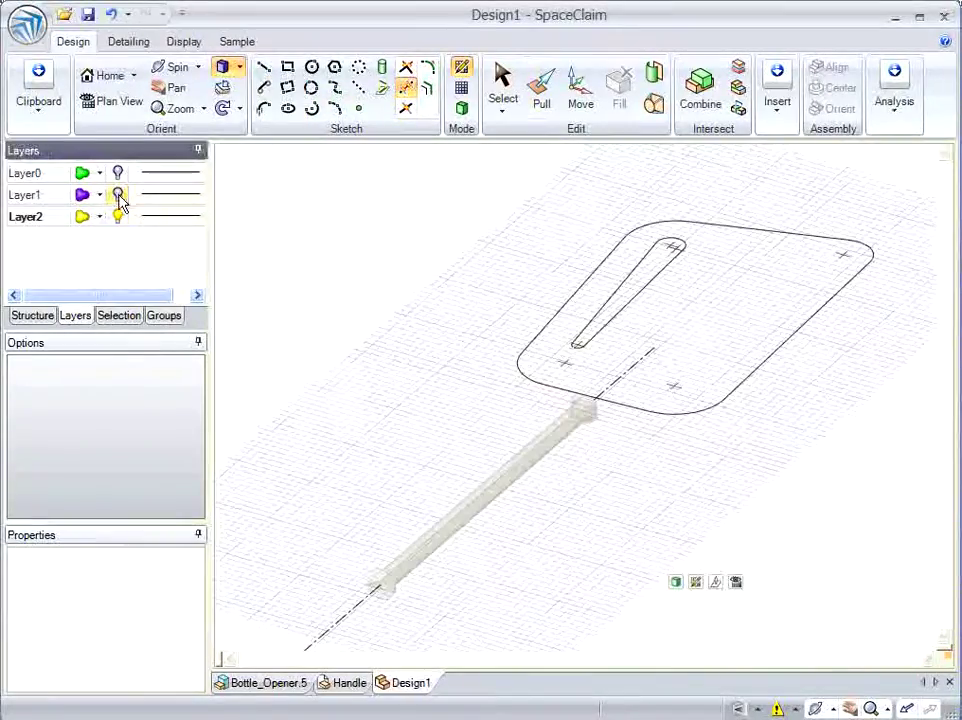
{"action": "left_click", "coordinate": [543, 88]}
{"action": "left_click", "coordinate": [644, 270]}
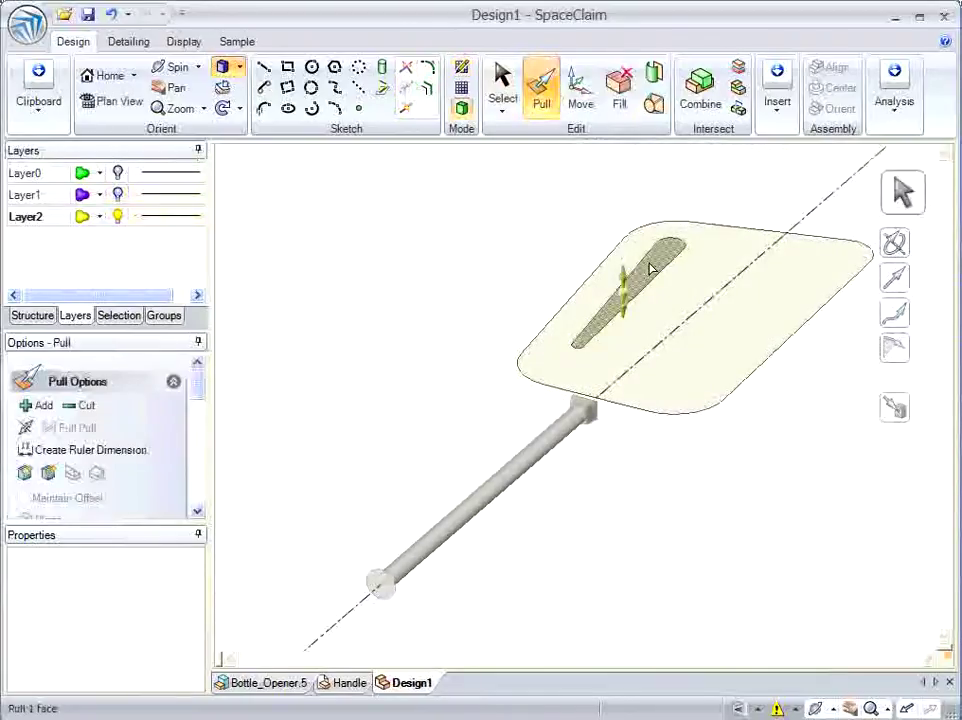
Pull the blade surface to a thickness of 2 mm.
{"action": "left_click", "coordinate": [655, 311]}
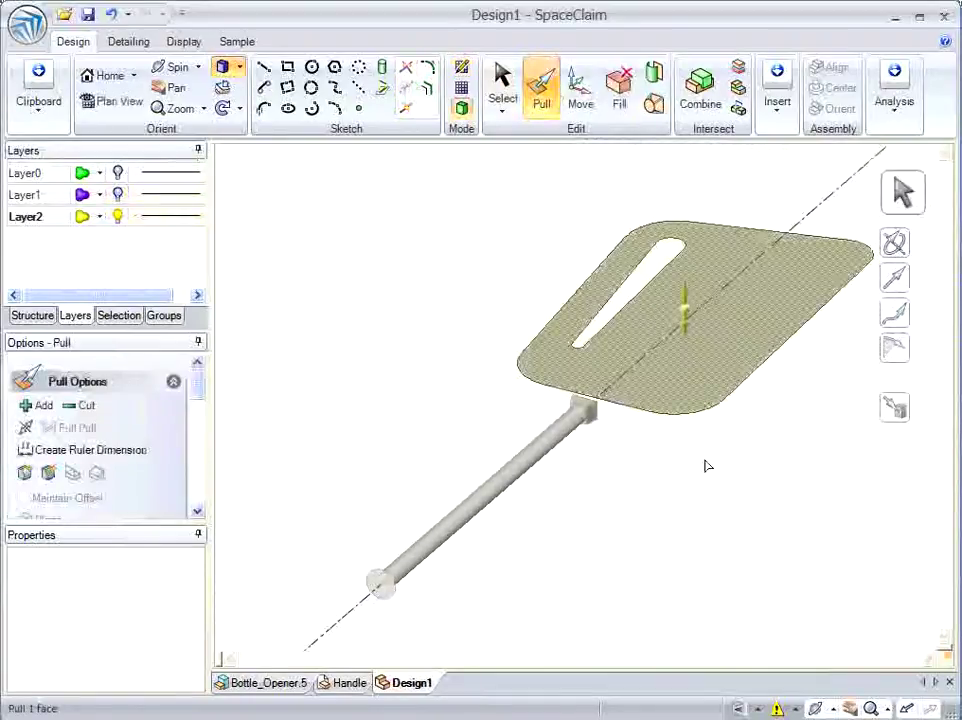
{"action": "left_click_drag", "start_coordinate": [708, 467], "coordinate": [711, 479]}
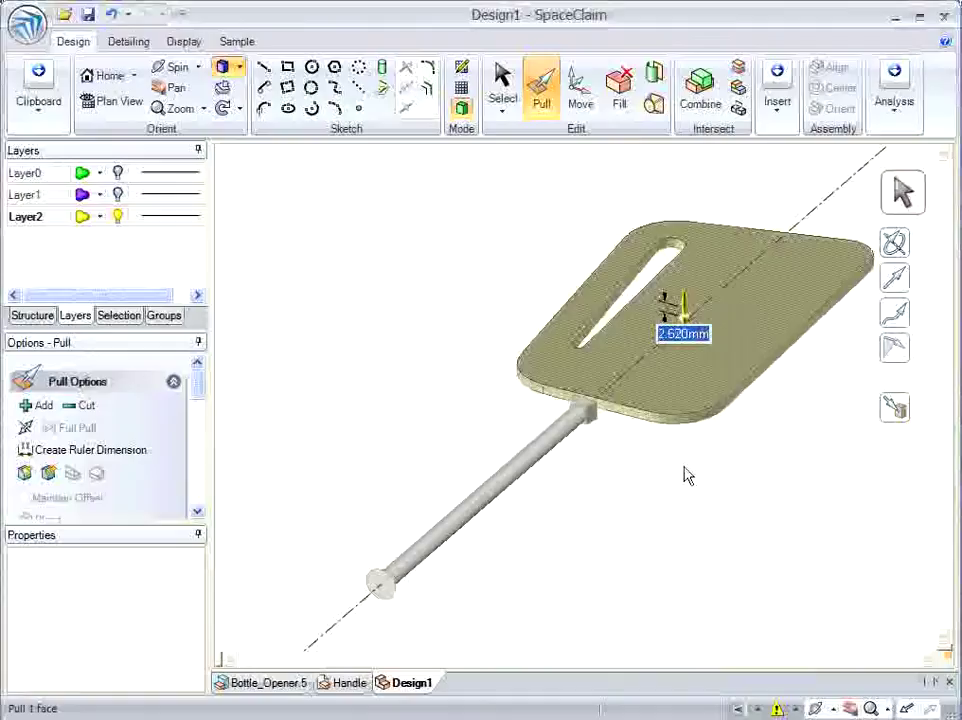
{"action": "type", "text": "2"}
{"action": "key", "text": "Return"}
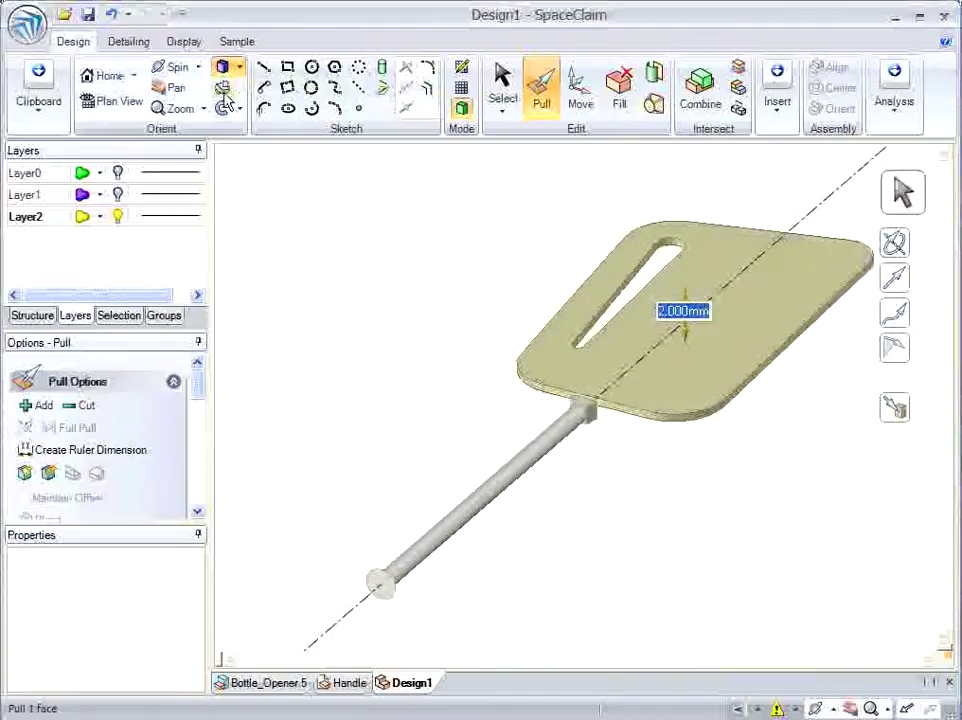
Pattern the slot across the blade with a count of 4 over a span of about 34.7 mm.
{"action": "left_click", "coordinate": [240, 67]}
{"action": "left_click", "coordinate": [267, 143]}
{"action": "middle_click_drag", "start_coordinate": [597, 254], "coordinate": [618, 391], "text": "ctrl"}
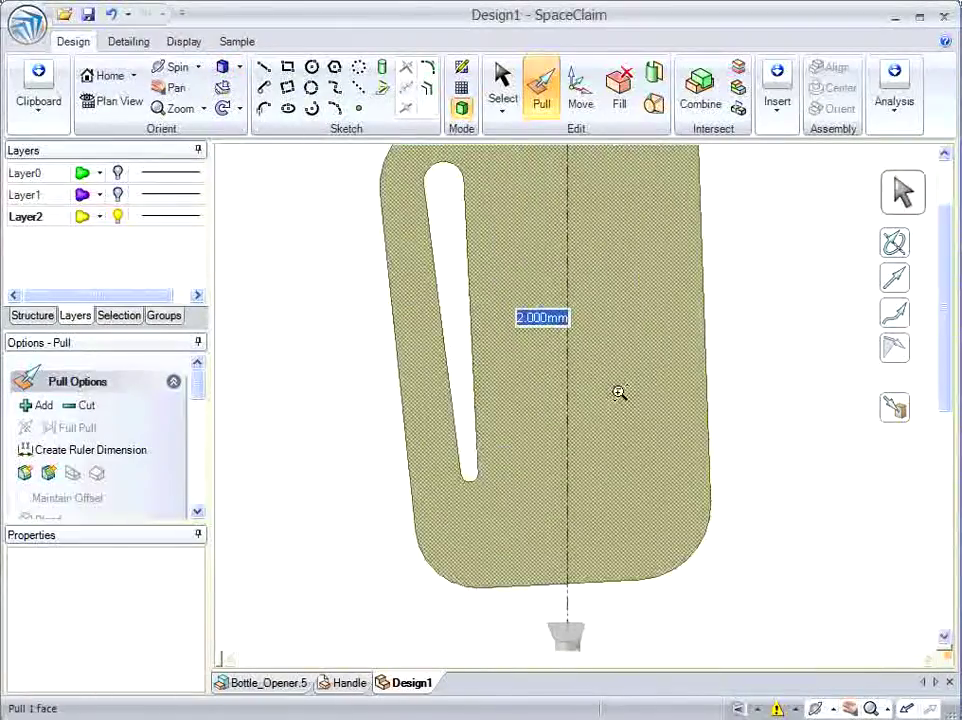
{"action": "left_click", "coordinate": [503, 85]}
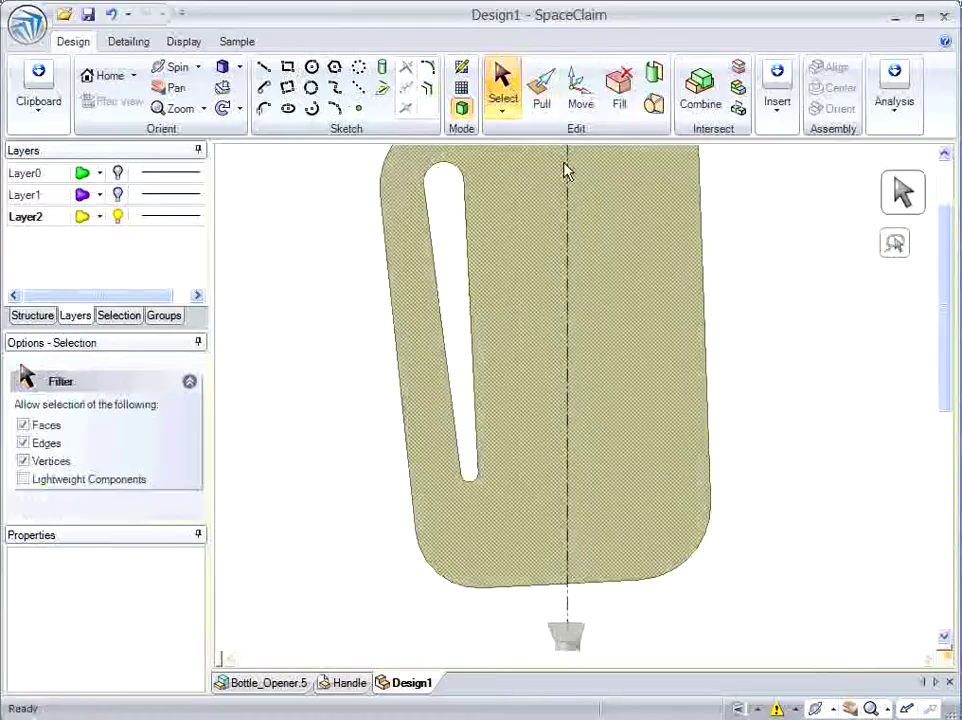
{"action": "key", "text": "m"}
{"action": "left_click_drag", "start_coordinate": [527, 333], "coordinate": [717, 335]}
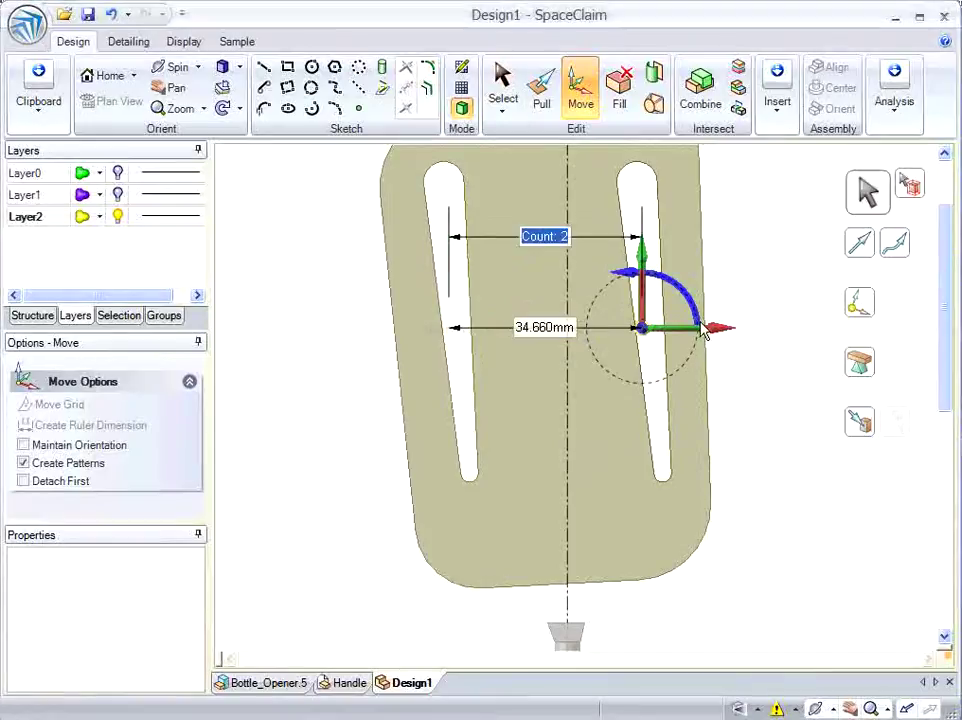
{"action": "type", "text": "4"}
{"action": "key", "text": "Return"}
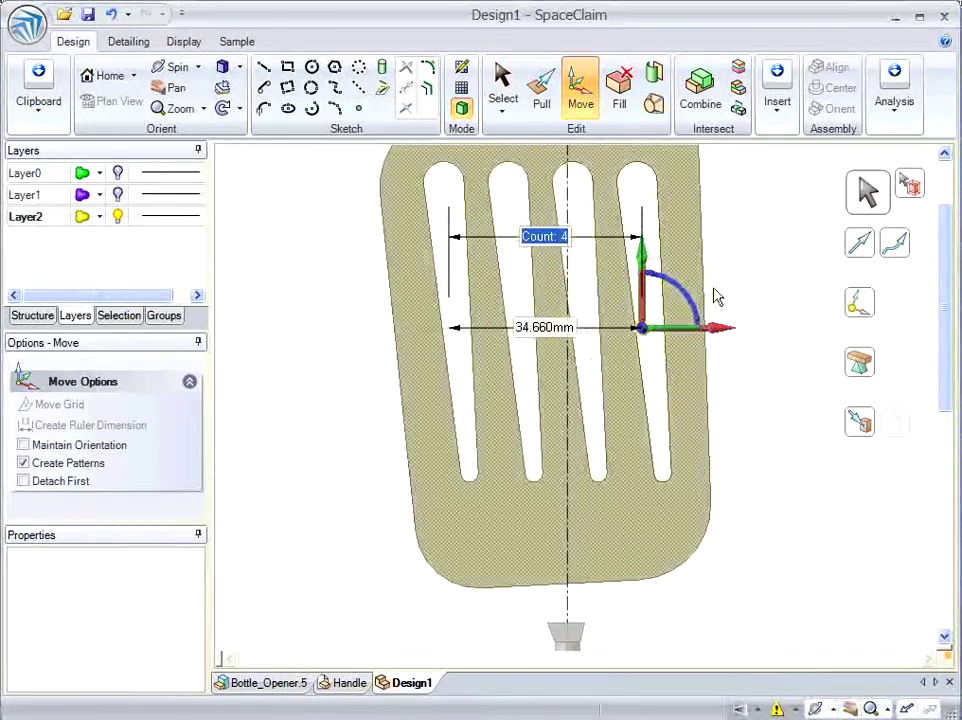
Stagger the slot pattern along the slanted tip by moving the rightmost slot about 8.7 mm toward the tip.
{"action": "scroll", "coordinate": [750, 498], "scroll_direction": "down", "scroll_amount": 2}
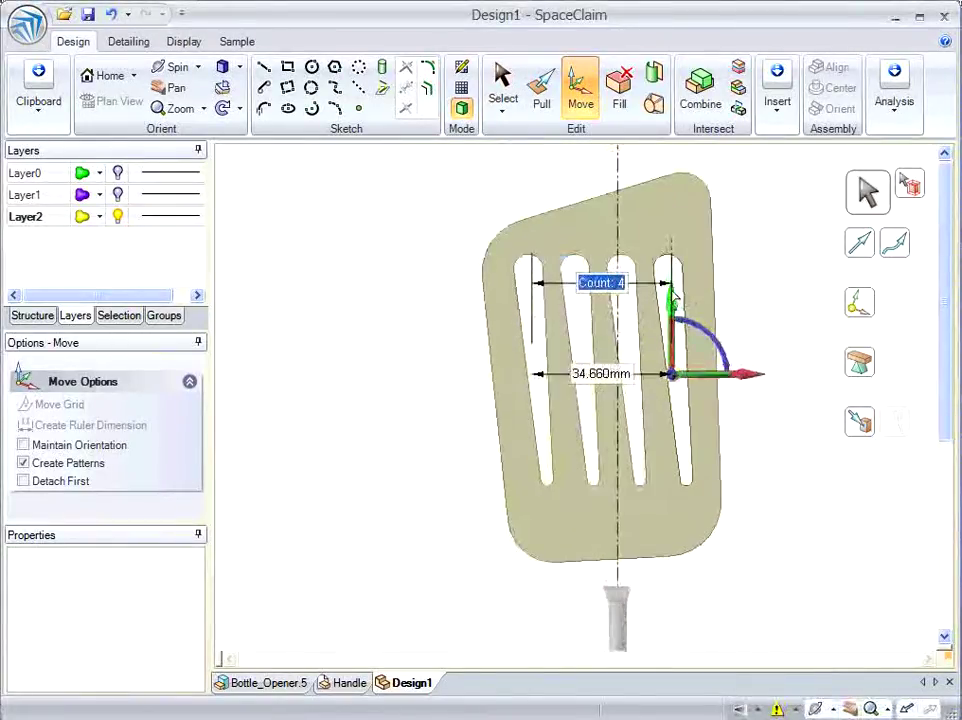
{"action": "left_click_drag", "start_coordinate": [674, 297], "coordinate": [673, 267]}
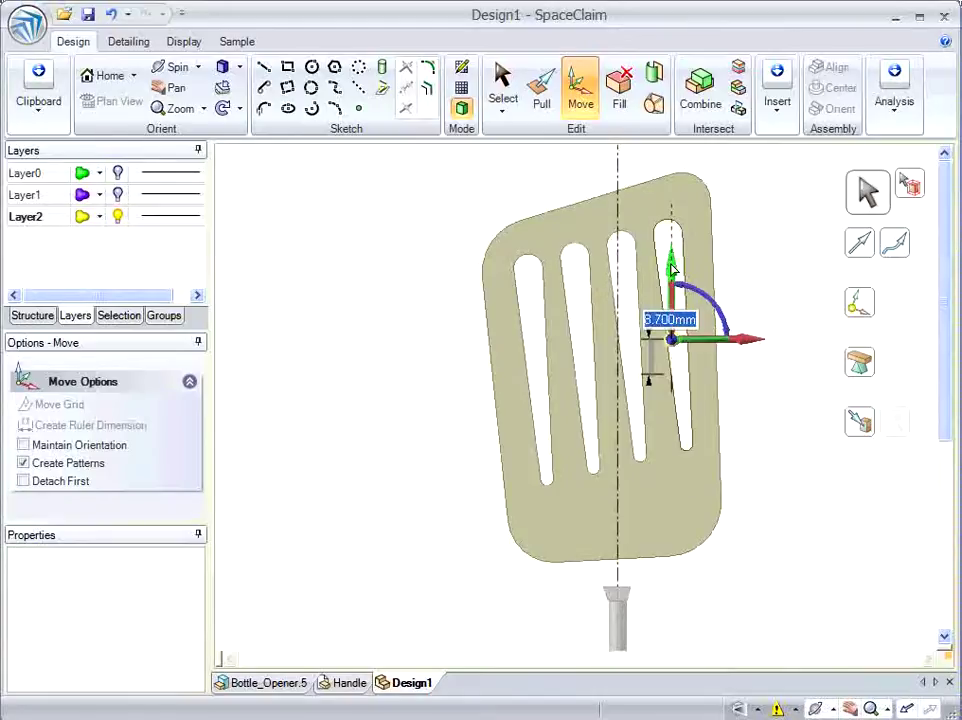
{"action": "left_click", "coordinate": [790, 533]}
{"action": "middle_click_drag", "start_coordinate": [790, 533], "coordinate": [779, 498]}
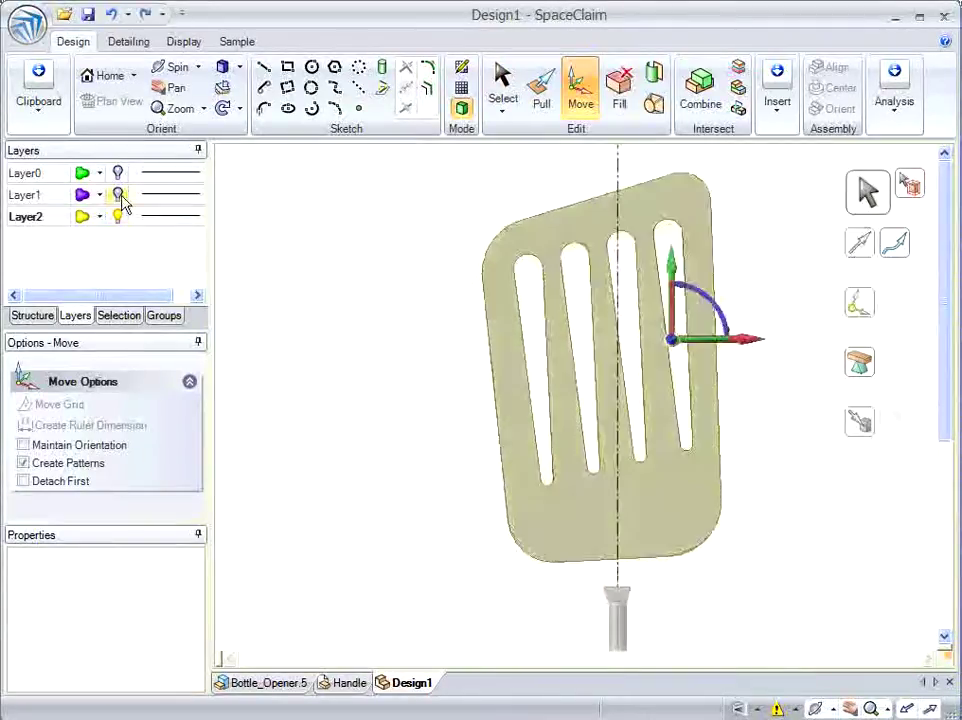
Show Layer1 and examine the blade against the photo, including the gap between the connection block and the blade's lower edge.
{"action": "left_click", "coordinate": [119, 195]}
{"action": "left_click", "coordinate": [239, 68]}
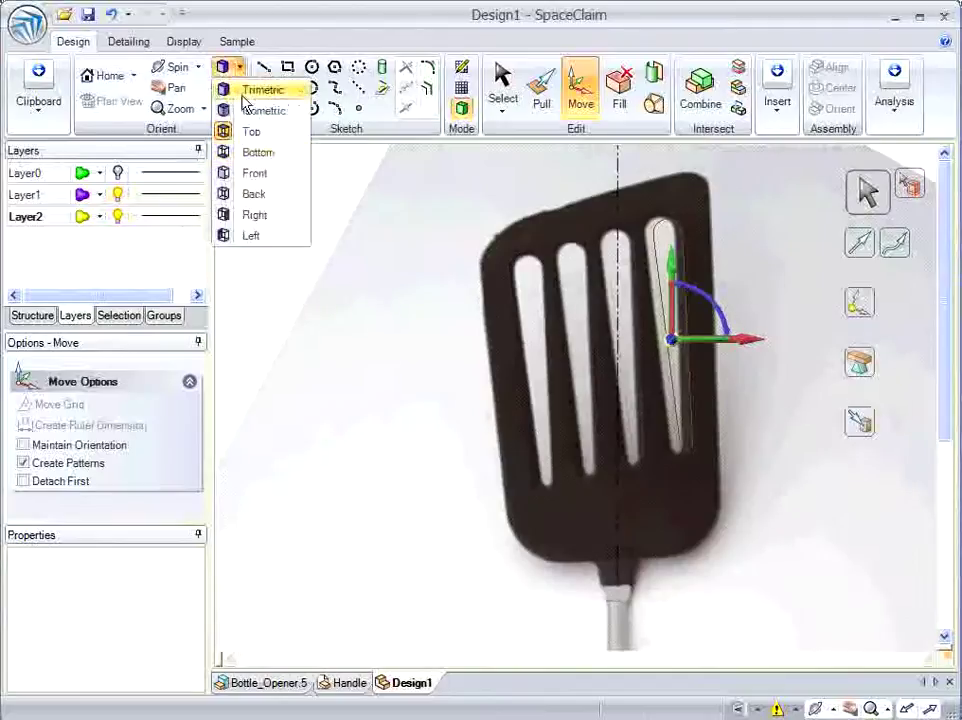
{"action": "left_click", "coordinate": [242, 92]}
{"action": "middle_click_drag", "start_coordinate": [640, 468], "coordinate": [643, 315], "text": "shift"}
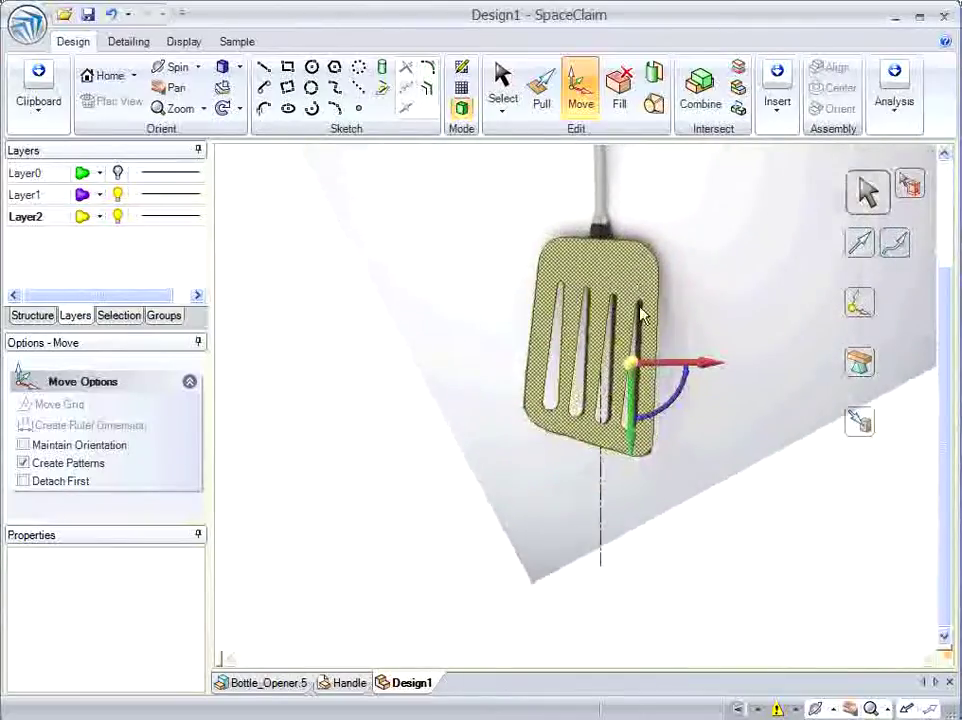
{"action": "scroll", "coordinate": [640, 314], "scroll_direction": "up", "scroll_amount": 5}
{"action": "left_click_drag", "start_coordinate": [687, 436], "coordinate": [669, 438]}
{"action": "left_click", "coordinate": [757, 494]}
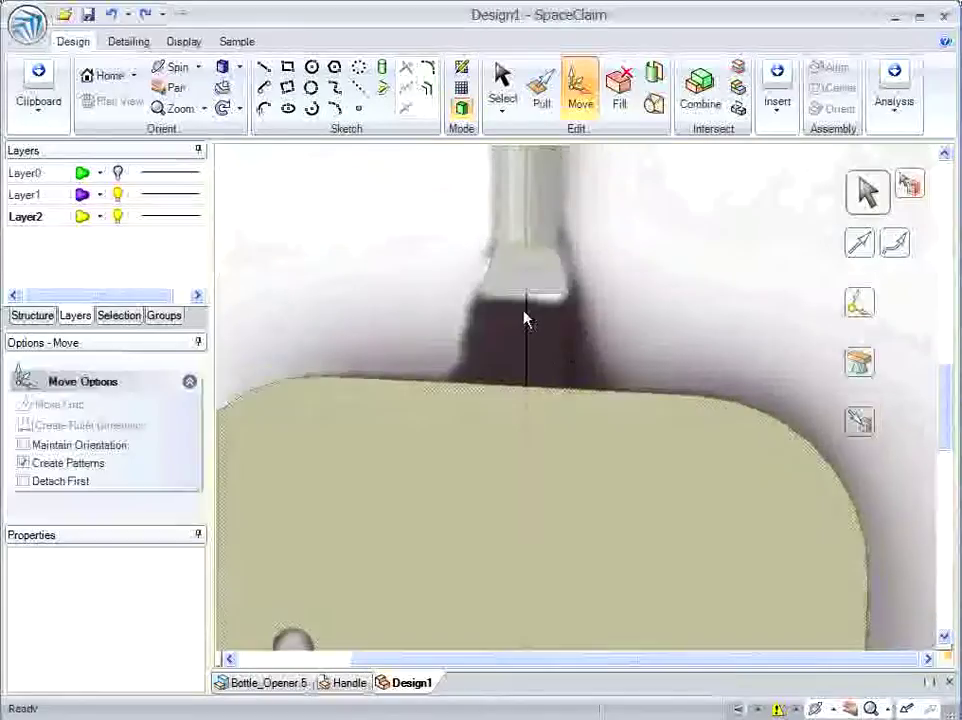
{"action": "middle_click_drag", "start_coordinate": [434, 350], "coordinate": [469, 413]}
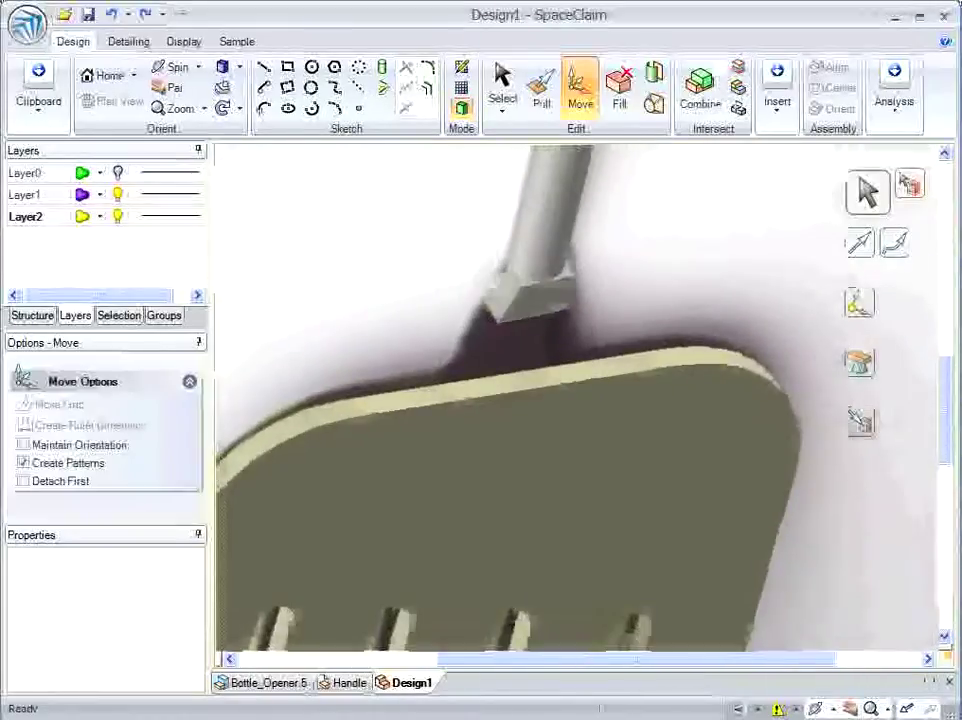
{"action": "key", "text": "Escape"}
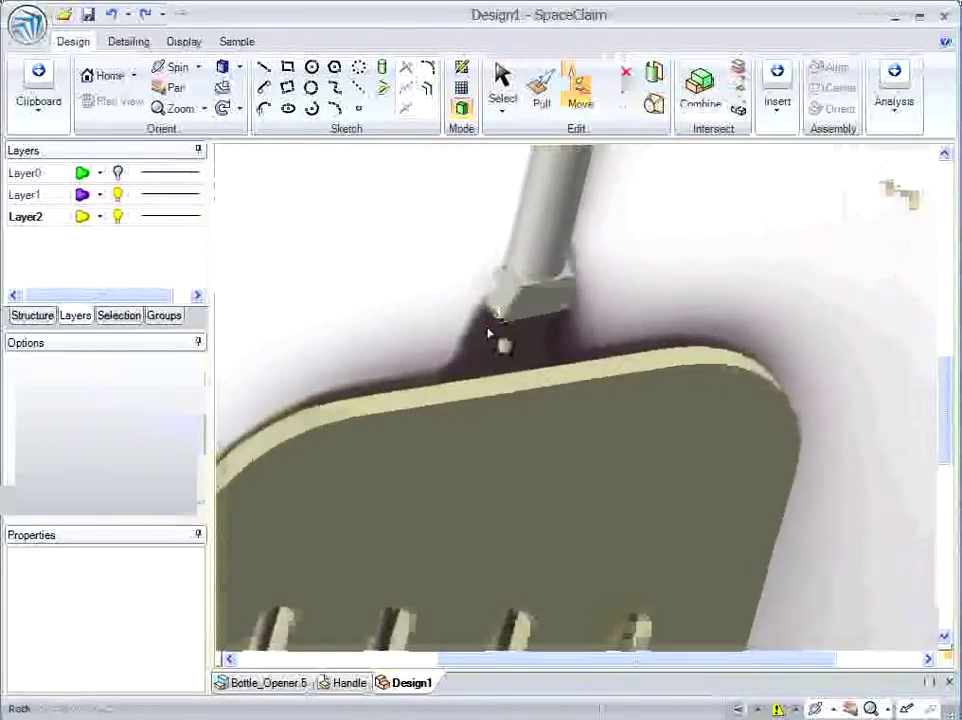
Split the blade's lower edge face using the two slanted side faces of the connection block as cutters.
{"action": "left_click", "coordinate": [464, 383]}
{"action": "left_click", "coordinate": [511, 301]}
{"action": "middle_click_drag", "start_coordinate": [530, 306], "coordinate": [740, 335]}
{"action": "left_click", "coordinate": [587, 348]}
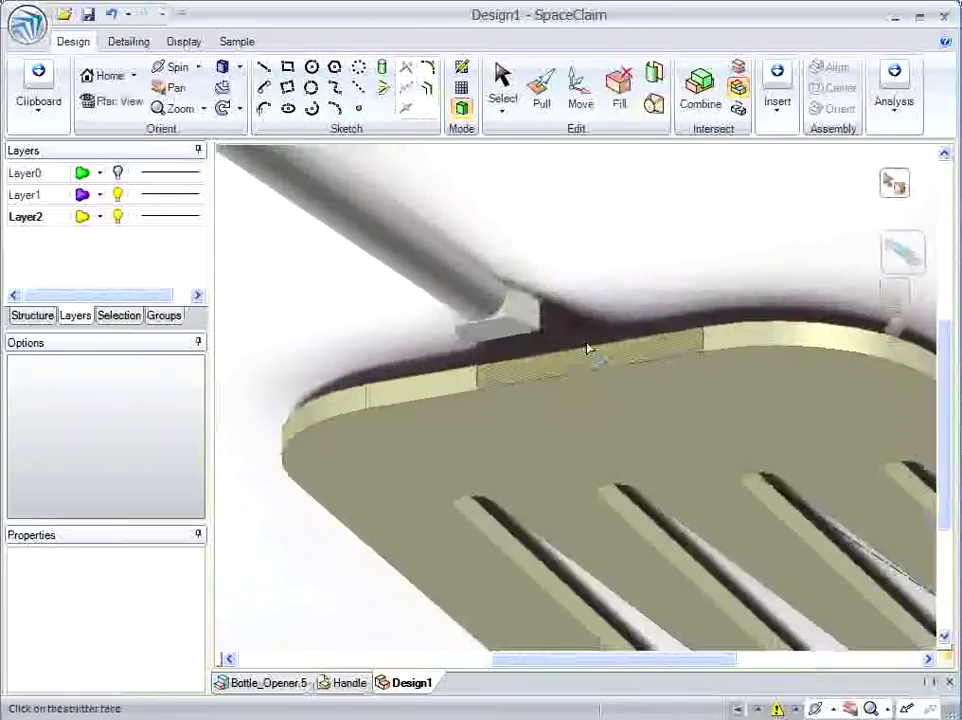
{"action": "left_click", "coordinate": [588, 348]}
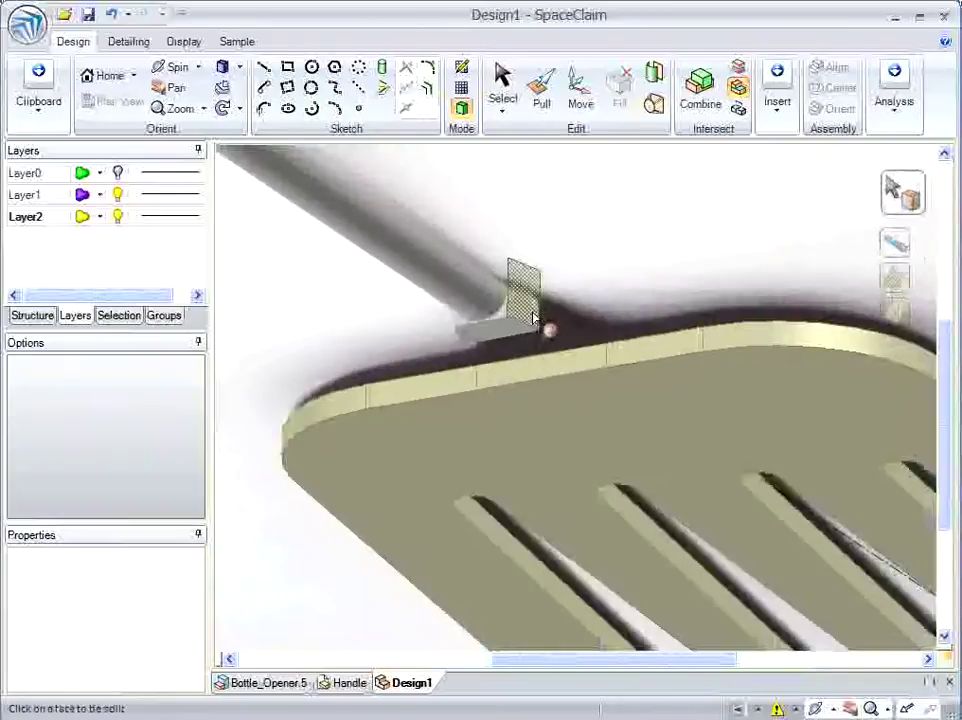
Hide Layer1 and activate the Connection component.
{"action": "left_click", "coordinate": [116, 195]}
{"action": "left_click", "coordinate": [32, 316]}
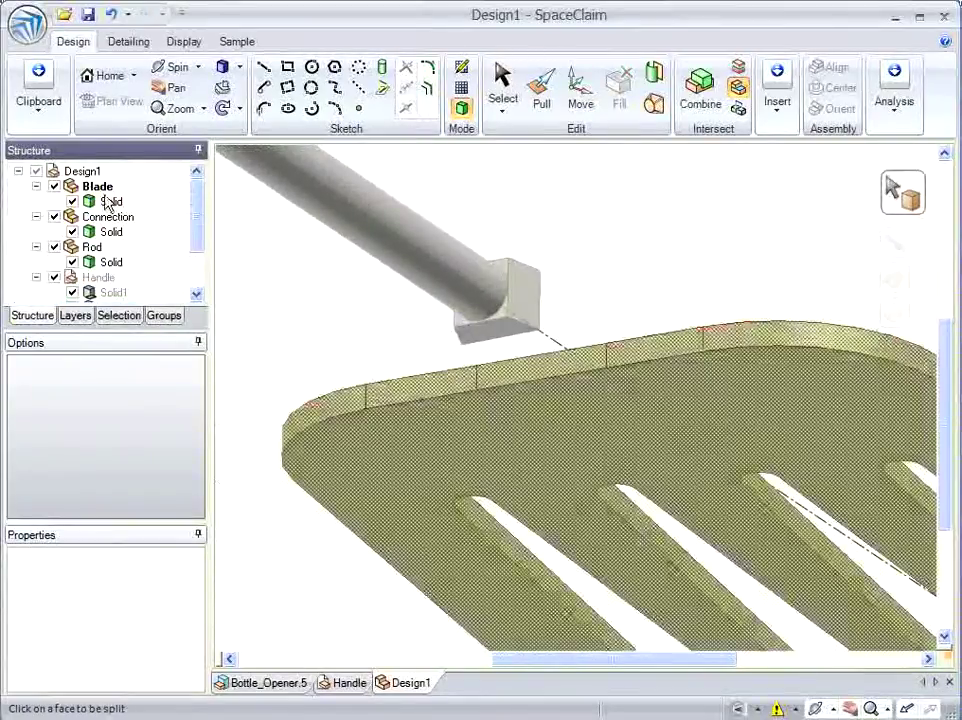
{"action": "left_click", "coordinate": [111, 231]}
{"action": "left_click", "coordinate": [113, 218]}
{"action": "right_click", "coordinate": [113, 218]}
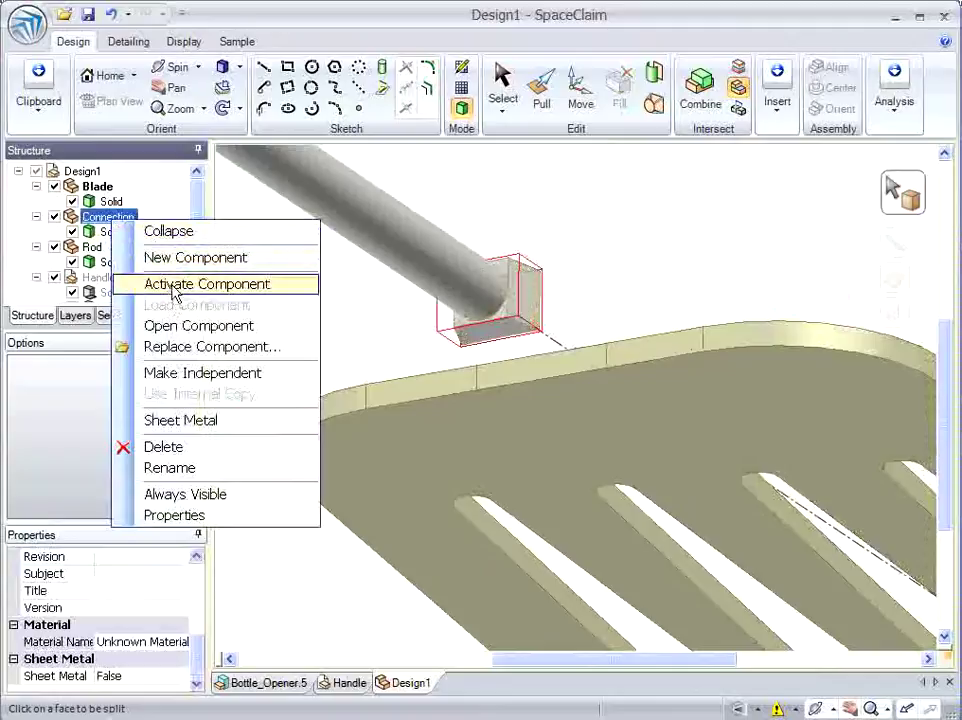
{"action": "left_click", "coordinate": [142, 284]}
{"action": "middle_click_drag", "start_coordinate": [472, 362], "coordinate": [597, 174]}
{"action": "key", "text": "s"}
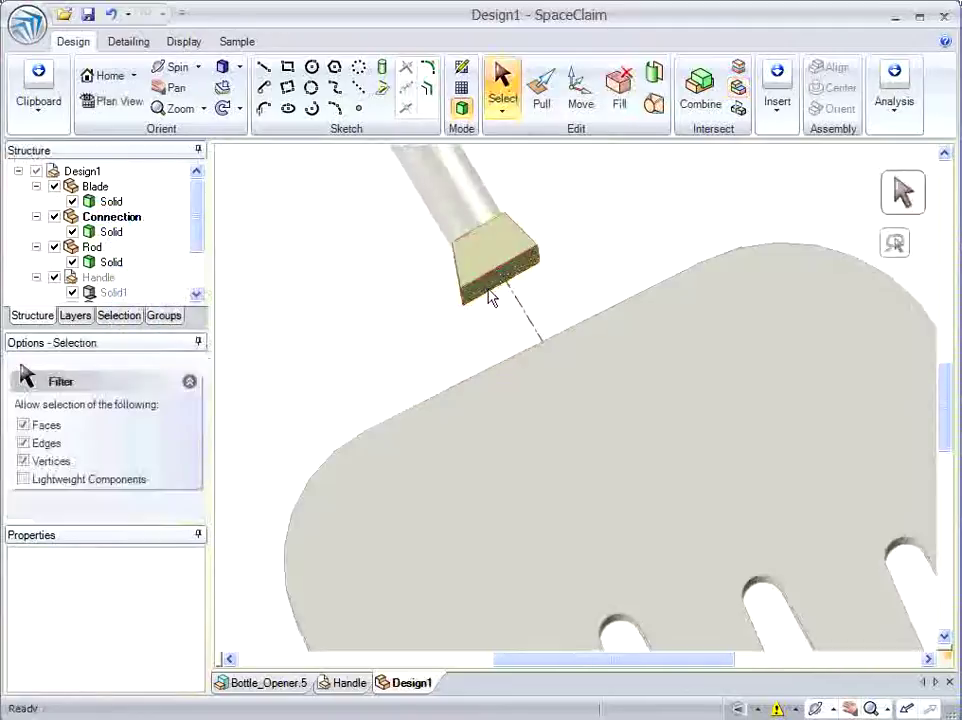
Activate the Blade component.
{"action": "left_click", "coordinate": [98, 186]}
{"action": "right_click", "coordinate": [116, 187]}
{"action": "left_click", "coordinate": [266, 250]}
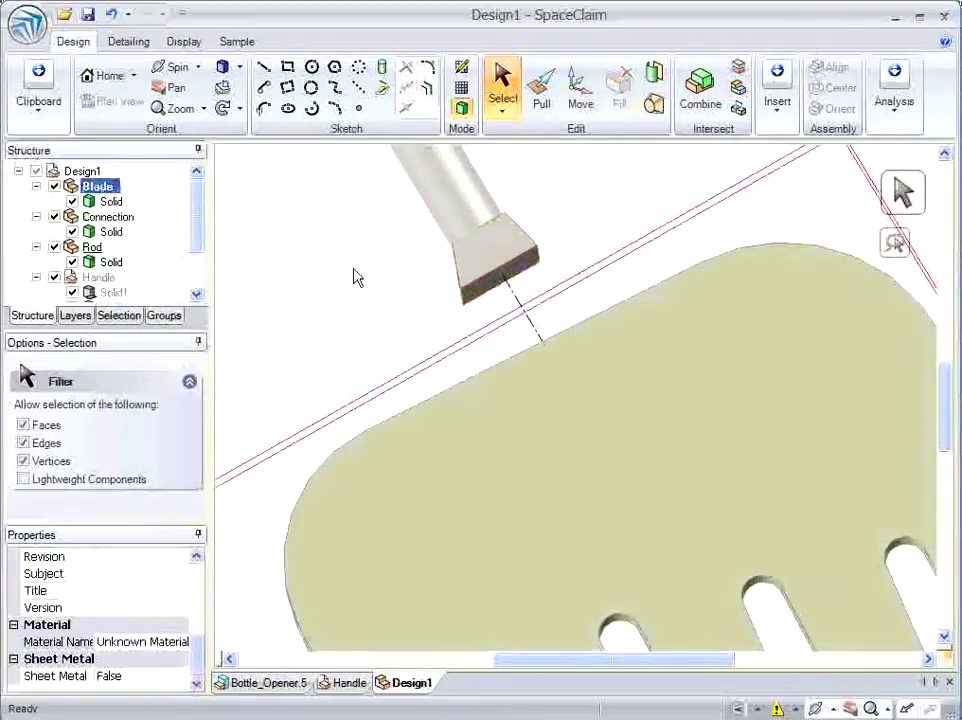
Copy the connection block's blade-side end face into the Blade component as a surface and hide the Connection component.
{"action": "left_click", "coordinate": [117, 217]}
{"action": "left_click", "coordinate": [55, 232]}
{"action": "middle_click_drag", "start_coordinate": [480, 297], "coordinate": [508, 366]}
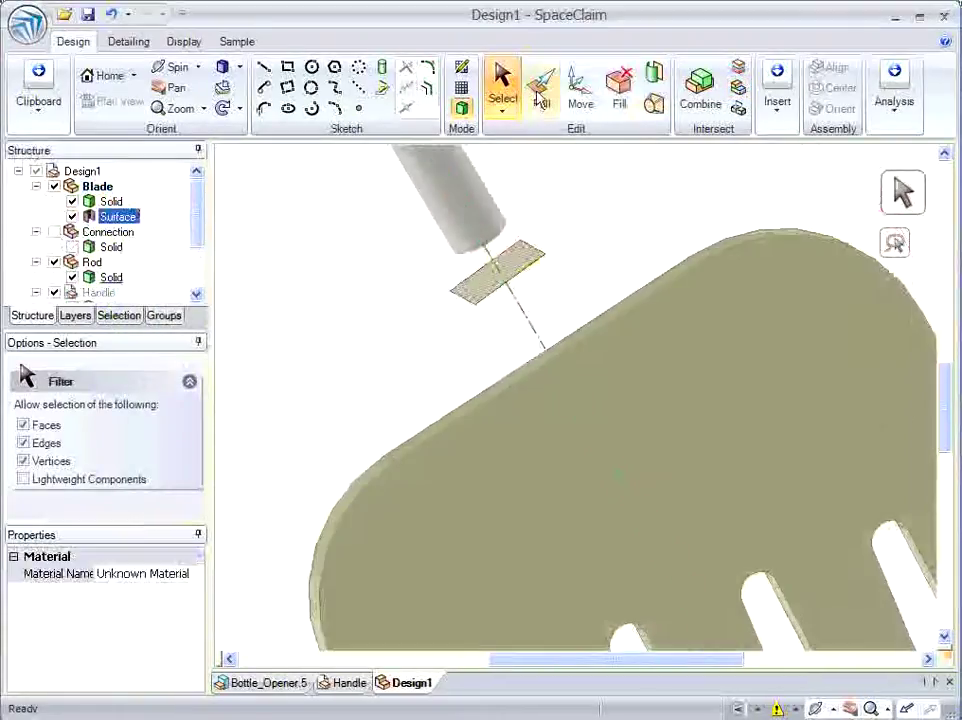
Blend the copied surface to the split section of the blade's edge face with a full pull and show the Connection component.
{"action": "left_click", "coordinate": [542, 95]}
{"action": "left_click", "coordinate": [530, 372]}
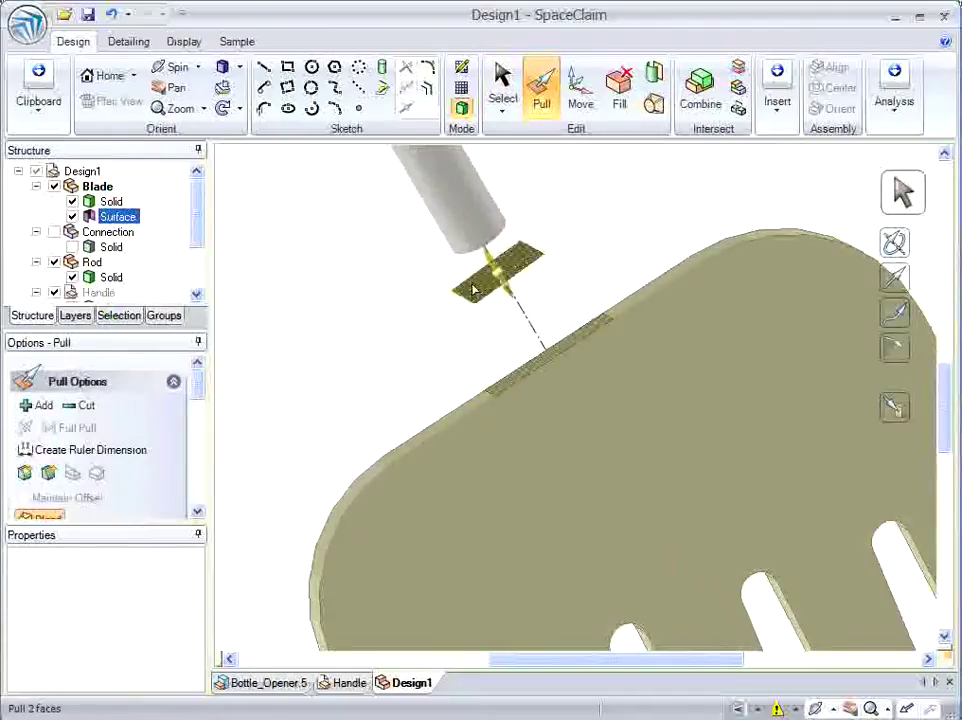
{"action": "left_click", "coordinate": [517, 379]}
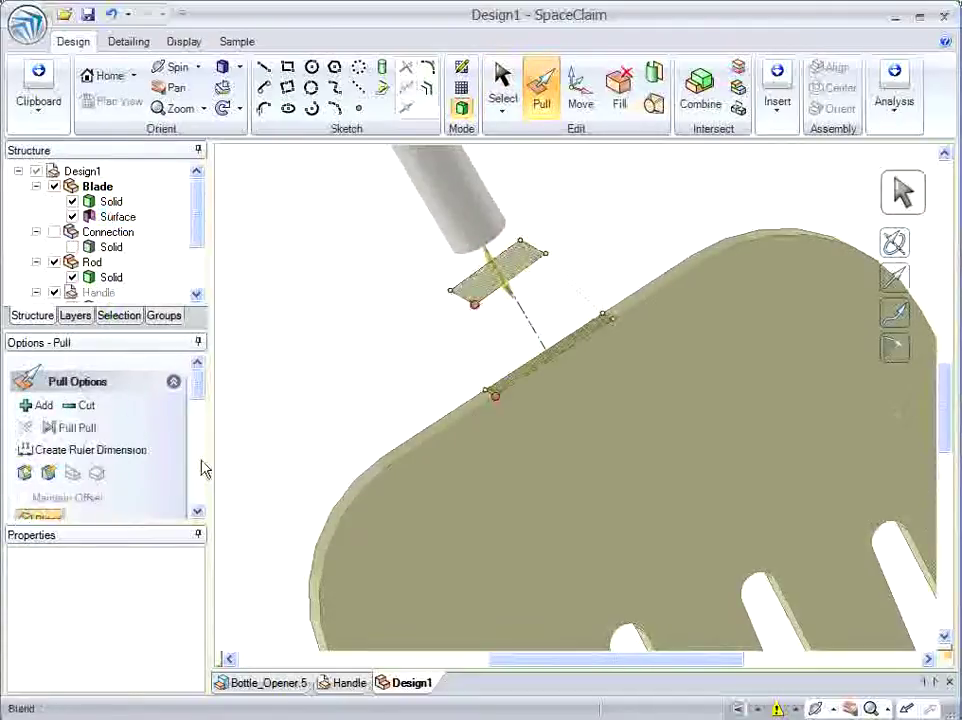
{"action": "left_click", "coordinate": [78, 431]}
{"action": "left_click", "coordinate": [54, 216]}
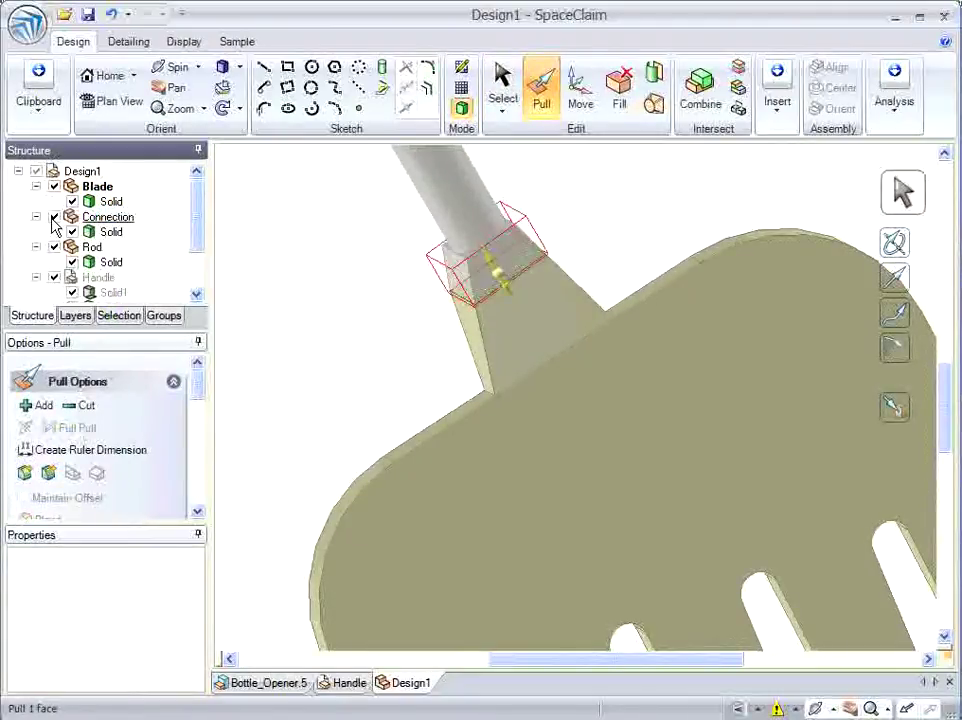
{"action": "left_click", "coordinate": [365, 365]}
Check the whole spatula in the trimetric view, briefly showing Layer1 for comparison with the photo.
{"action": "left_click", "coordinate": [197, 200]}
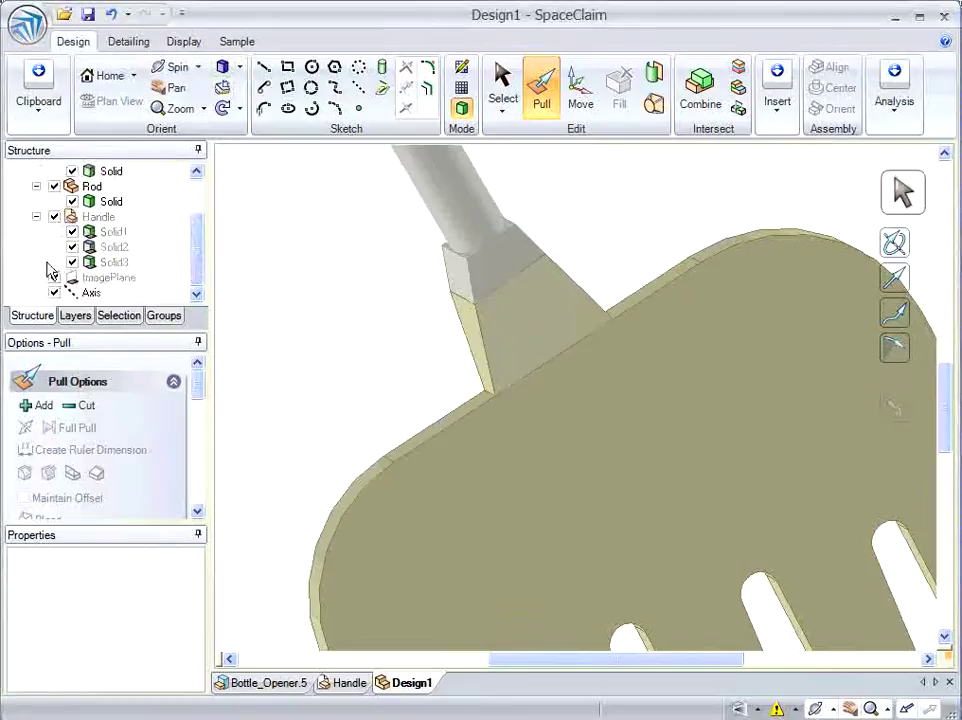
{"action": "left_click", "coordinate": [75, 316]}
{"action": "left_click", "coordinate": [240, 67]}
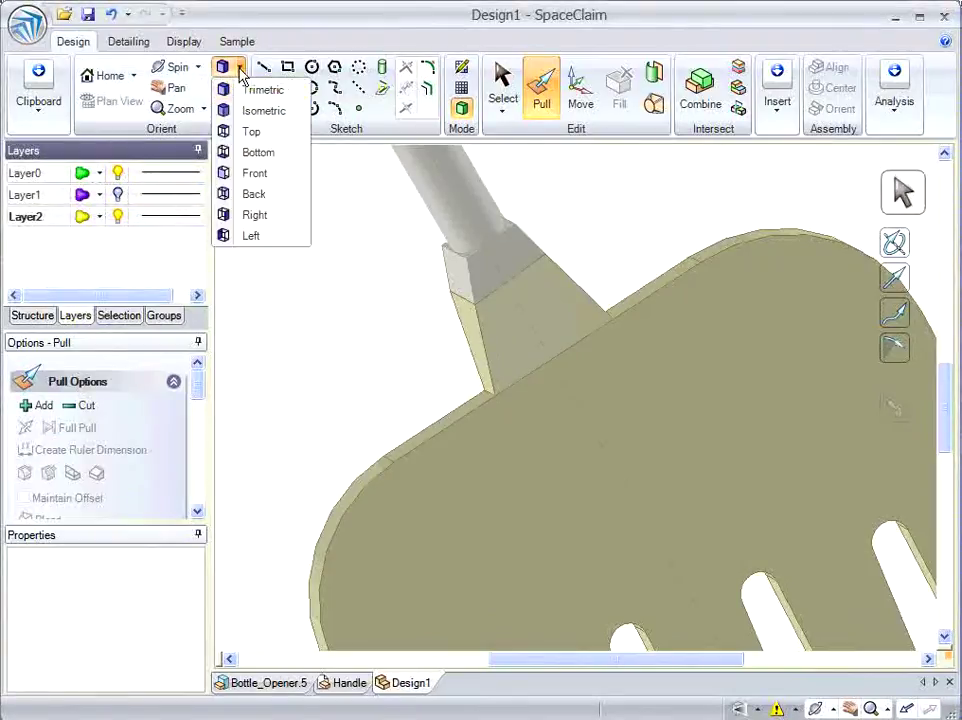
{"action": "left_click", "coordinate": [262, 88]}
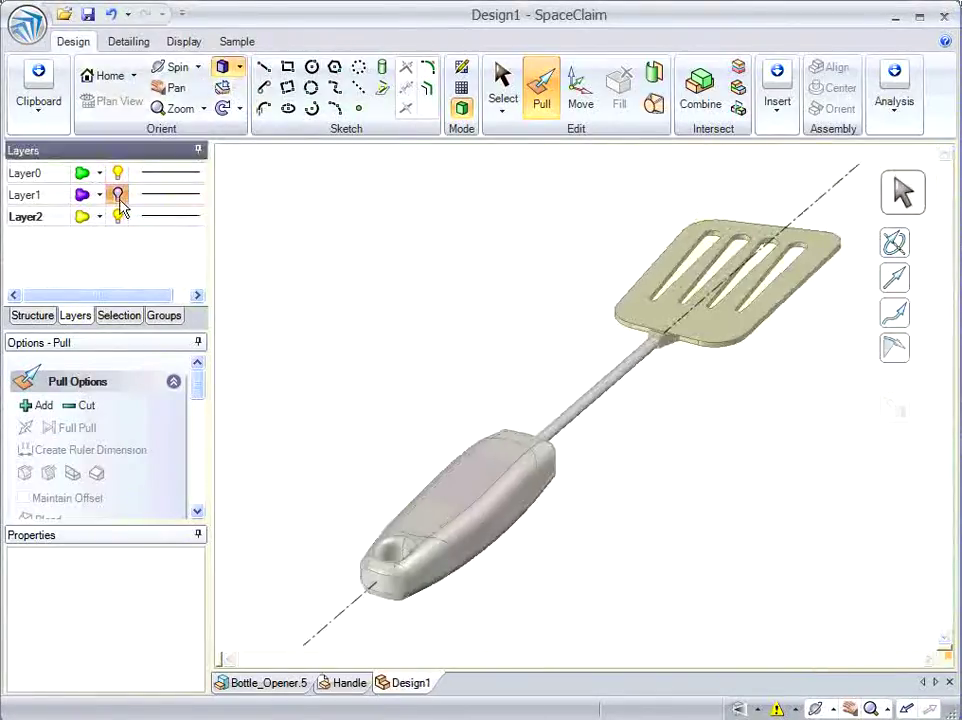
{"action": "left_click", "coordinate": [120, 200]}
{"action": "left_click", "coordinate": [120, 200]}
{"action": "left_click", "coordinate": [33, 316]}
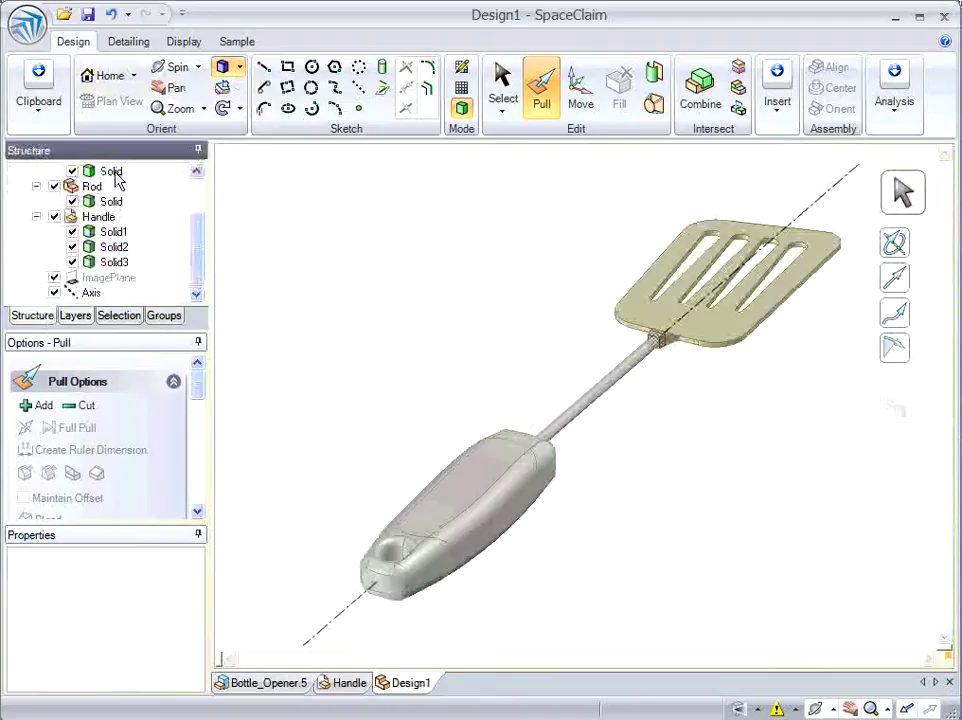
Activate Design1 and hide the Blade, Connection and Rod components to expose the handle's end.
{"action": "left_click", "coordinate": [116, 174]}
{"action": "scroll", "coordinate": [116, 176], "scroll_direction": "up", "scroll_amount": 2}
{"action": "right_click", "coordinate": [91, 171]}
{"action": "left_click", "coordinate": [157, 238]}
{"action": "middle_click_drag", "start_coordinate": [715, 450], "coordinate": [580, 554]}
{"action": "scroll", "coordinate": [580, 554], "scroll_direction": "up", "scroll_amount": 6}
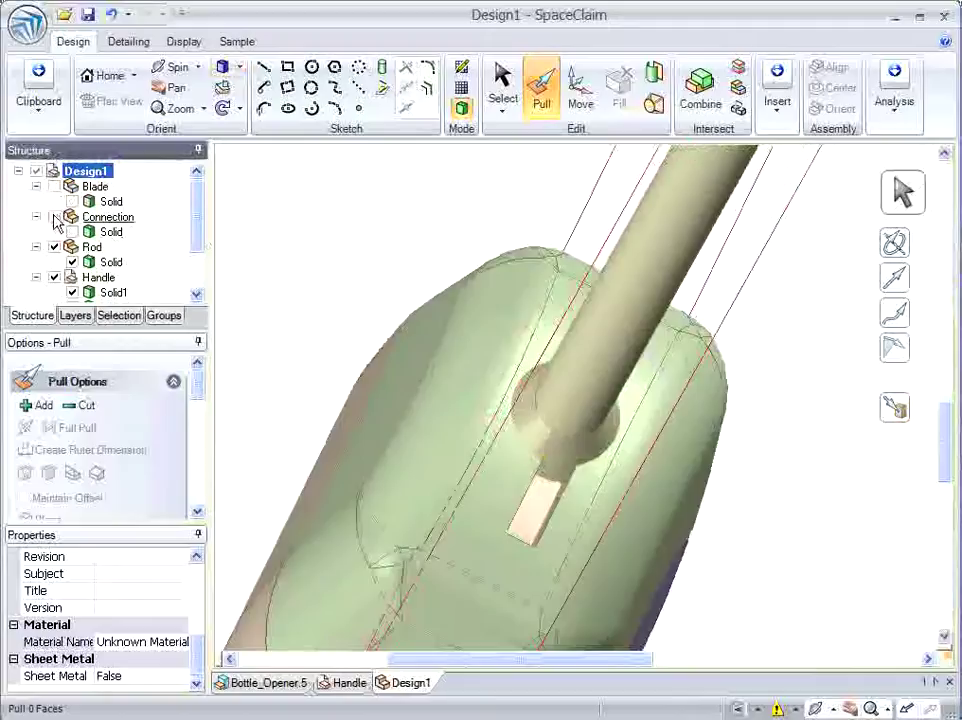
{"action": "left_click", "coordinate": [54, 247]}
Activate the Handle component and fill the slot in the handle's end face.
{"action": "right_click", "coordinate": [100, 279]}
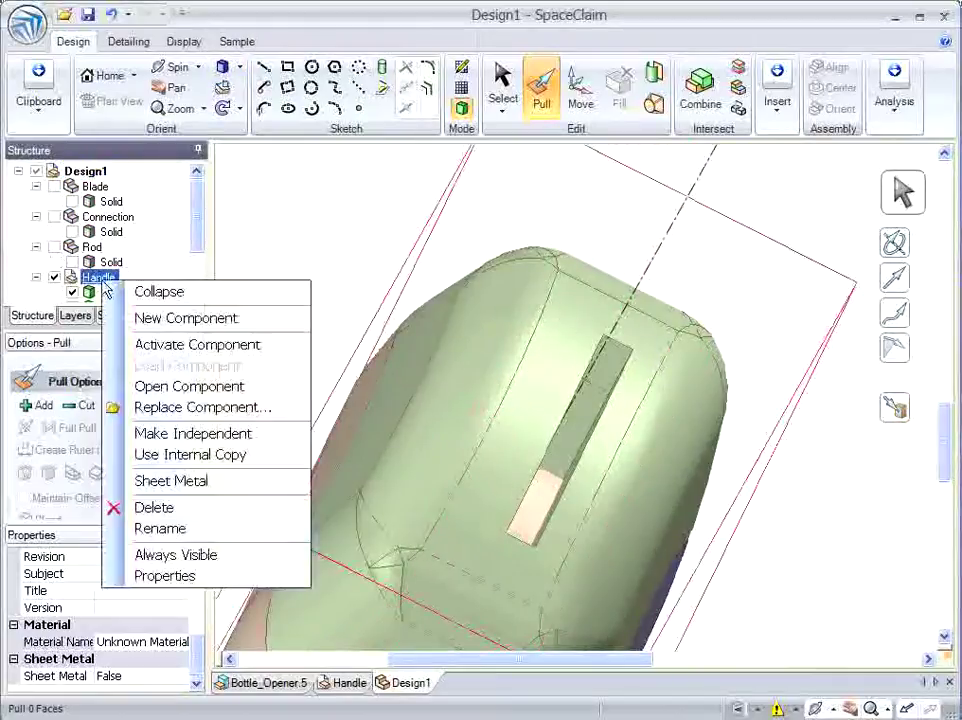
{"action": "left_click", "coordinate": [184, 343]}
{"action": "middle_click_drag", "start_coordinate": [568, 438], "coordinate": [642, 436]}
{"action": "middle_click_drag", "start_coordinate": [722, 397], "coordinate": [574, 224], "text": "ctrl"}
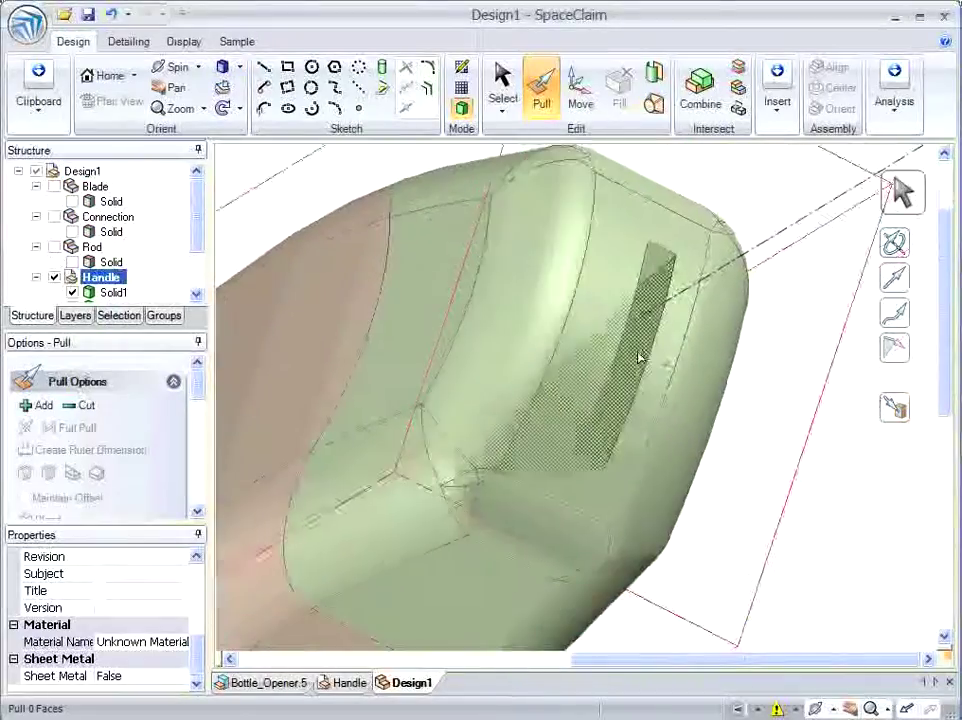
{"action": "left_click", "coordinate": [640, 357]}
{"action": "left_click_drag", "start_coordinate": [767, 440], "coordinate": [719, 426]}
{"action": "left_click", "coordinate": [106, 188]}
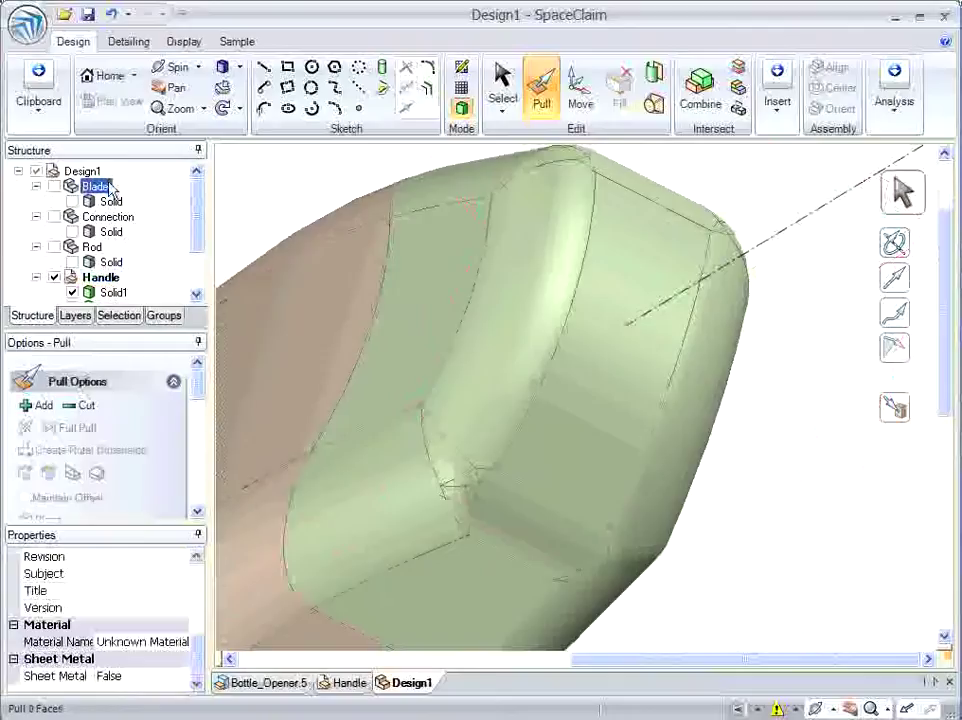
Copy the rod's solid into the Handle component, leaving the Rod component hidden.
{"action": "right_click", "coordinate": [92, 247]}
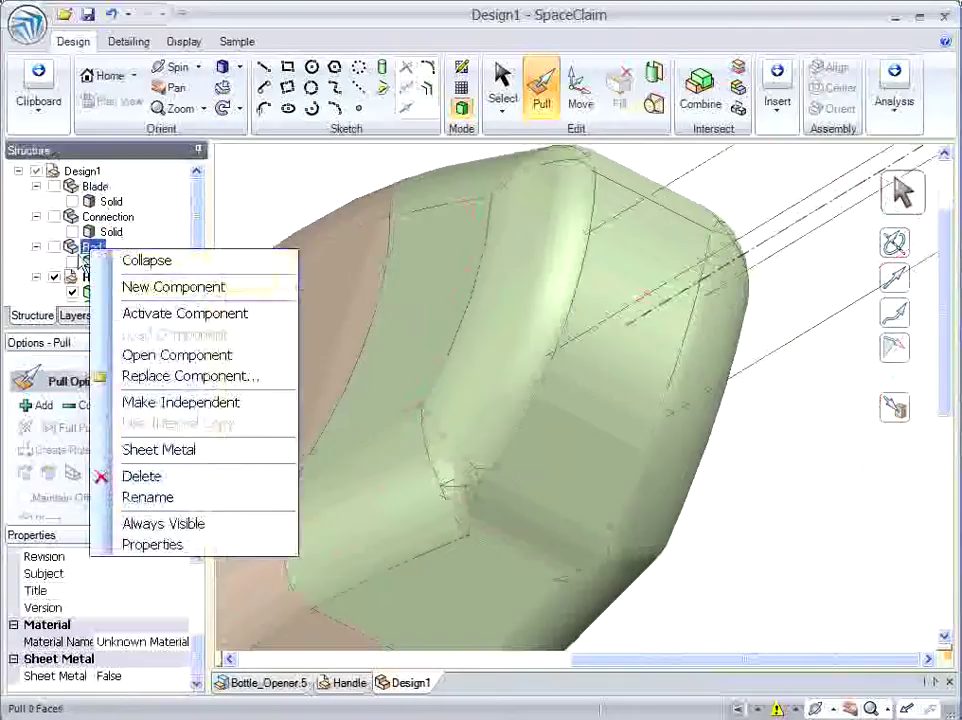
{"action": "left_click", "coordinate": [54, 246]}
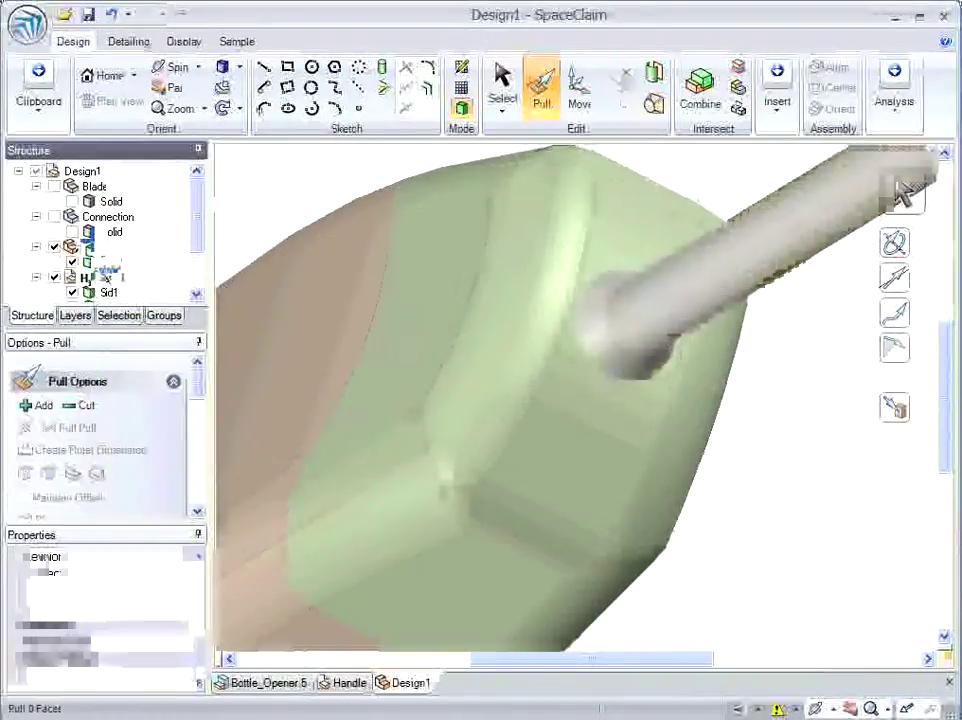
{"action": "left_click", "coordinate": [109, 292]}
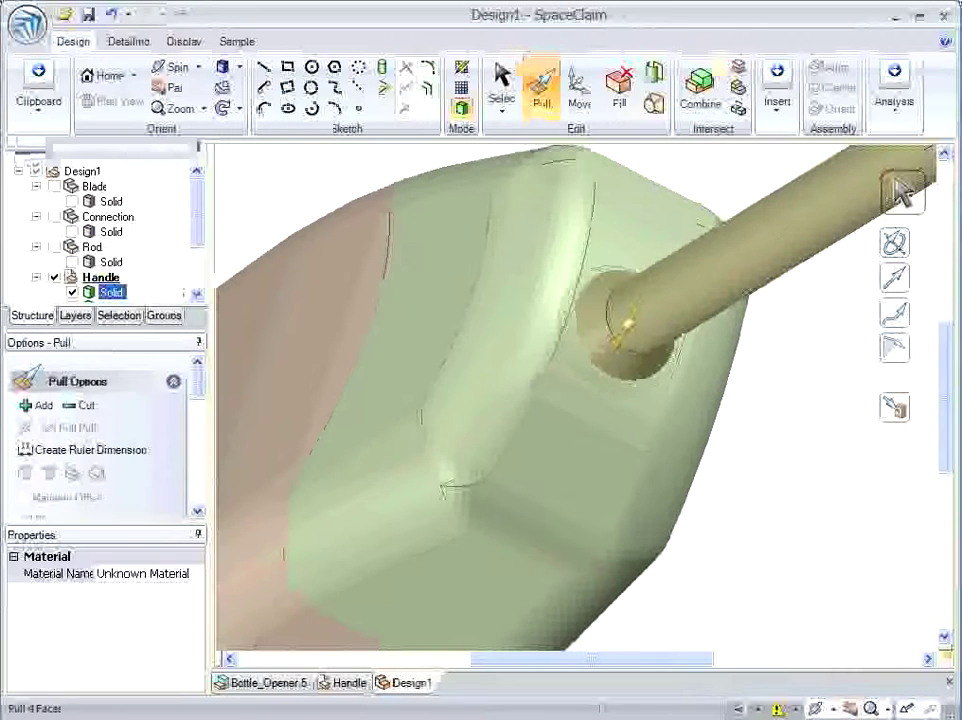
Combine the handle's end body with the copied rod solid, and show all components in the trimetric view.
{"action": "left_click", "coordinate": [701, 90]}
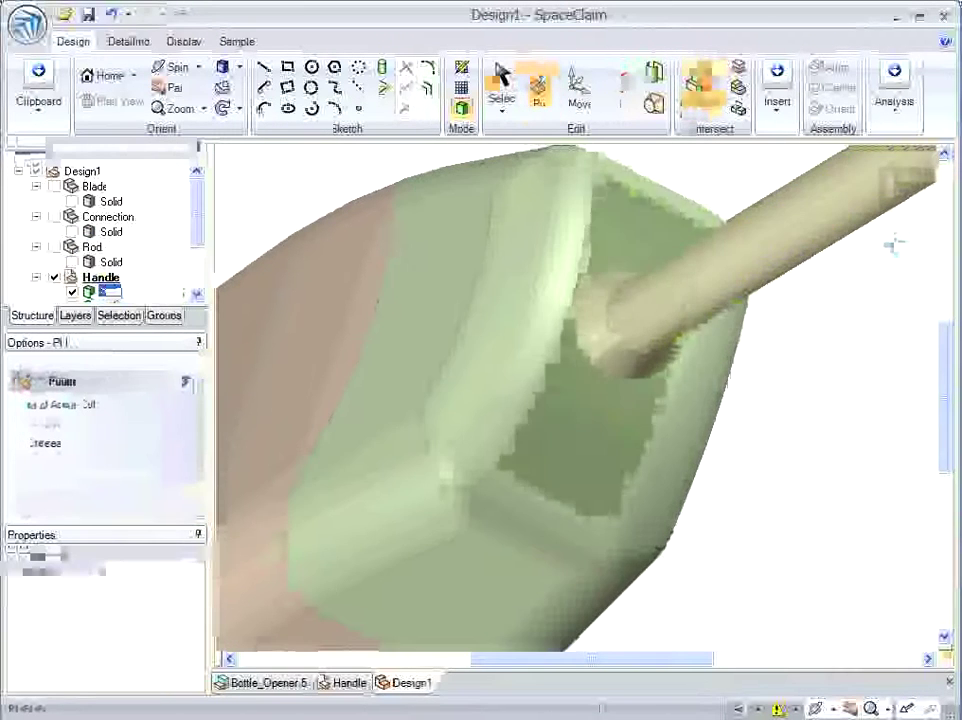
{"action": "left_click", "coordinate": [710, 258]}
{"action": "left_click", "coordinate": [668, 364]}
{"action": "middle_click_drag", "start_coordinate": [735, 345], "coordinate": [466, 284]}
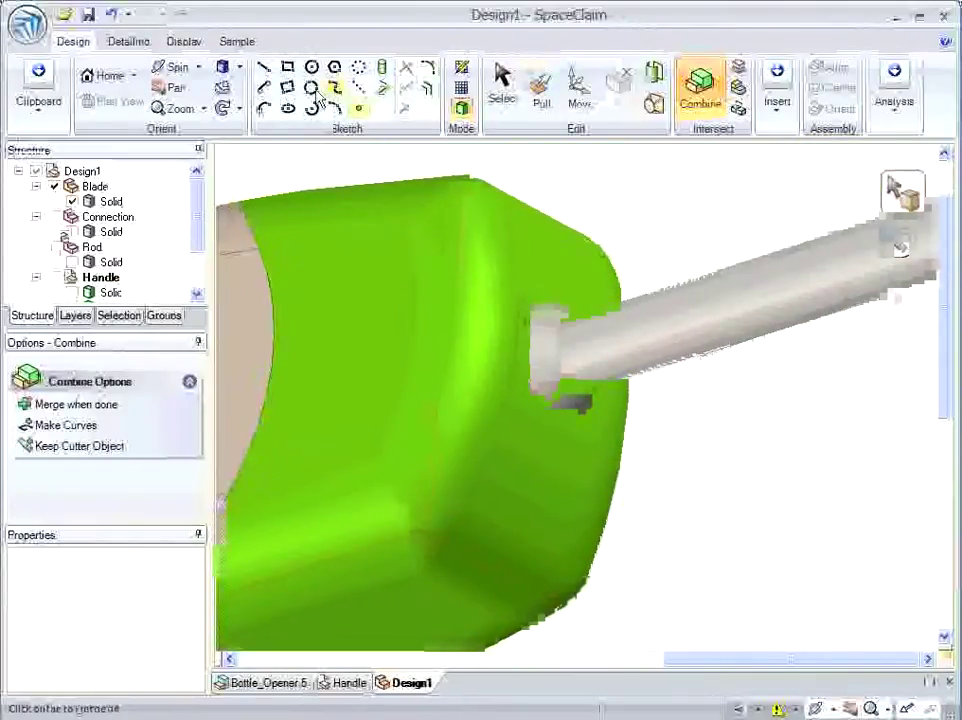
{"action": "left_click", "coordinate": [222, 67]}
{"action": "left_click", "coordinate": [502, 82]}
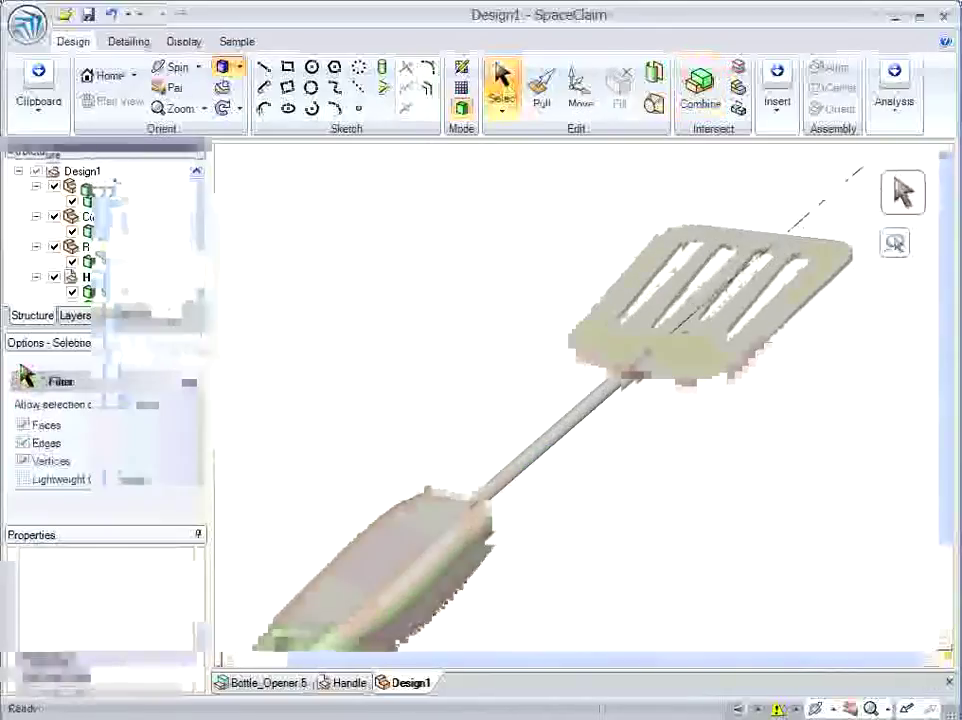
Tilt the blade upward by rotating it about its lower edge at the connection with the Move tool.
{"action": "left_click_drag", "start_coordinate": [527, 213], "coordinate": [527, 213]}
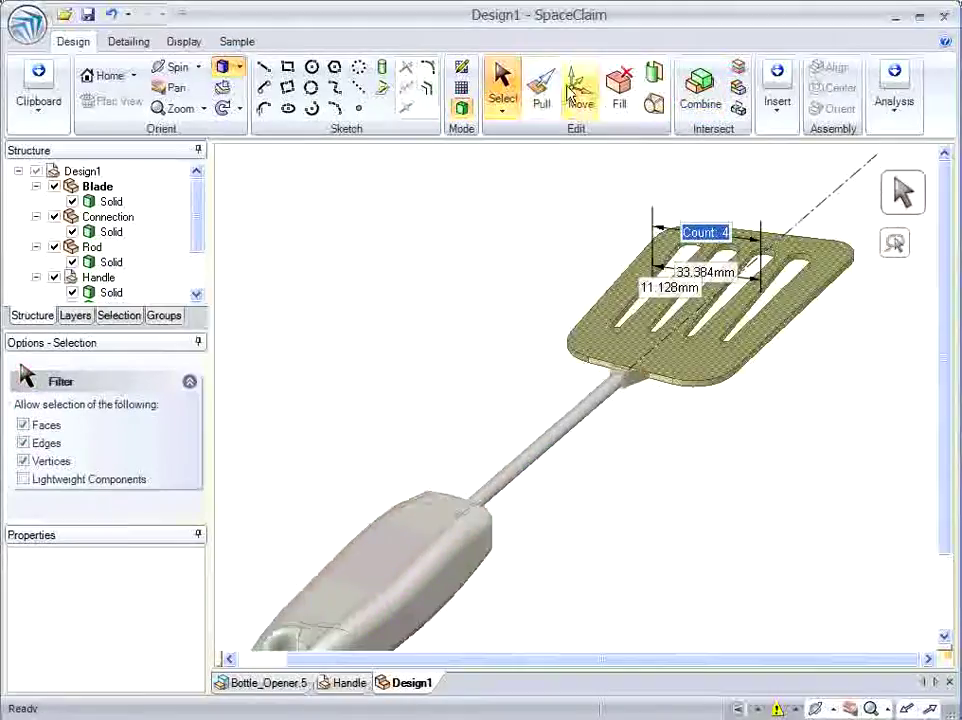
{"action": "left_click", "coordinate": [580, 90]}
{"action": "left_click_drag", "start_coordinate": [697, 345], "coordinate": [668, 385]}
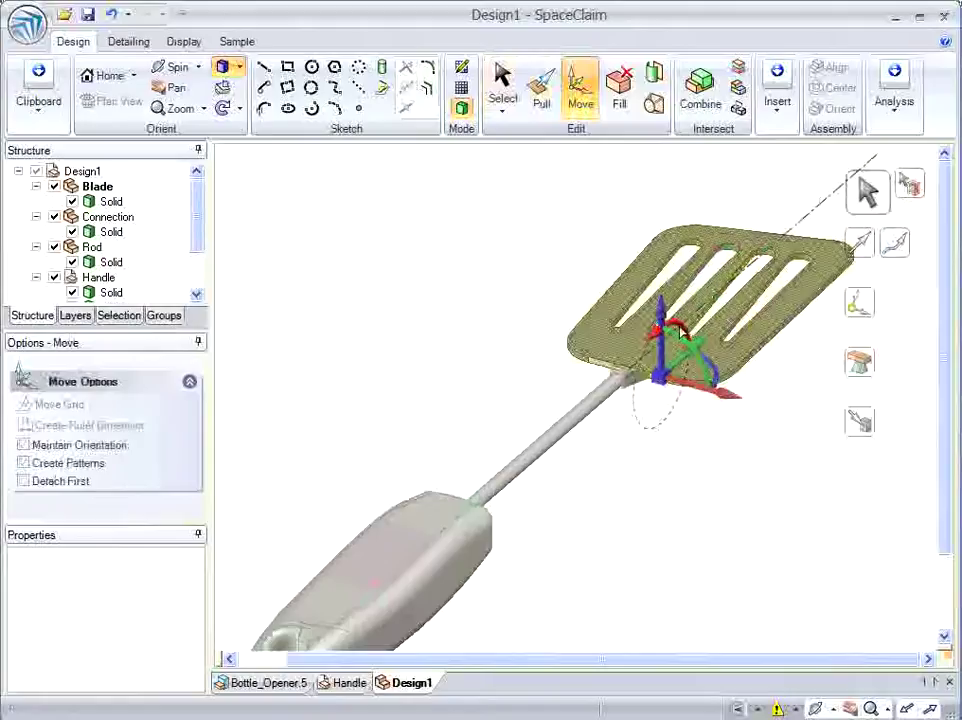
{"action": "mouse_move", "coordinate": [682, 333]}
{"action": "left_mouse_down"}
{"action": "mouse_move", "coordinate": [670, 342]}
{"action": "mouse_move", "coordinate": [671, 334]}
{"action": "left_mouse_up"}
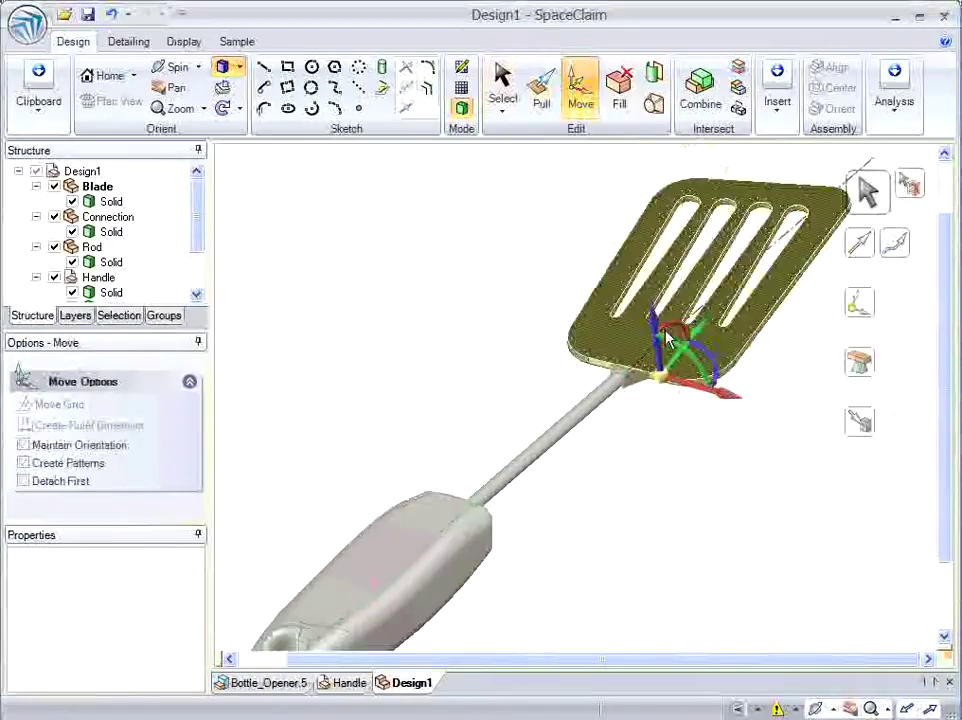
{"action": "left_click", "coordinate": [715, 483]}
Bevel the straight edge along the blade's front end with the Pull tool.
{"action": "middle_click_drag", "start_coordinate": [715, 483], "coordinate": [630, 538]}
{"action": "middle_click_drag", "start_coordinate": [630, 538], "coordinate": [613, 457], "text": "shift"}
{"action": "middle_click_drag", "start_coordinate": [831, 486], "coordinate": [850, 570], "text": "shift"}
{"action": "middle_click_drag", "start_coordinate": [850, 512], "coordinate": [817, 496], "text": "ctrl"}
{"action": "scroll", "coordinate": [695, 548], "scroll_direction": "up", "scroll_amount": 3}
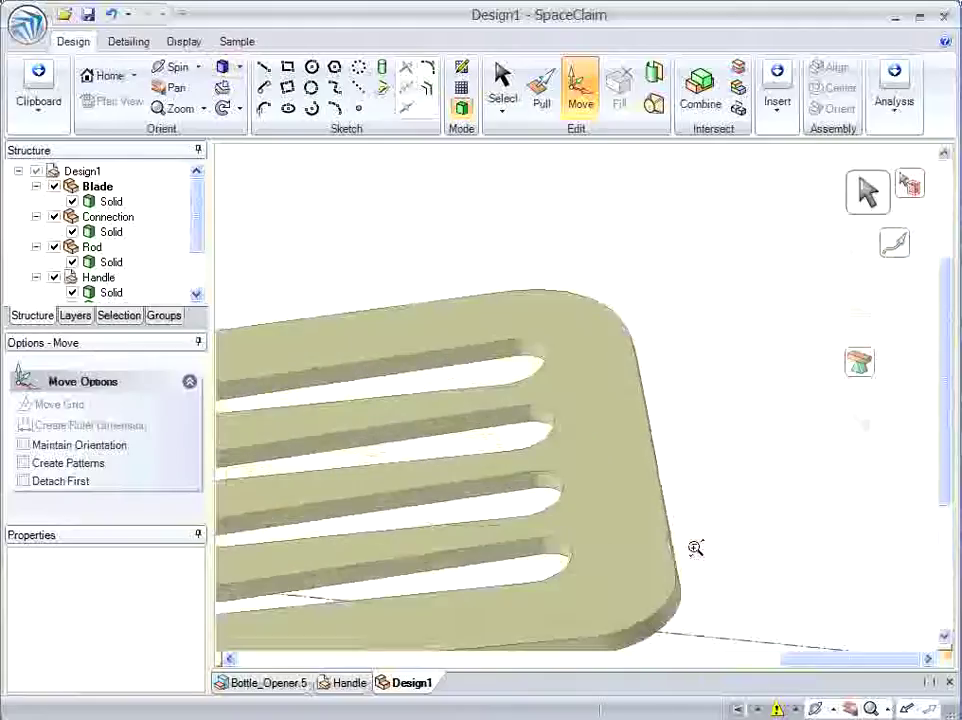
{"action": "left_click", "coordinate": [540, 93]}
{"action": "left_click", "coordinate": [659, 444]}
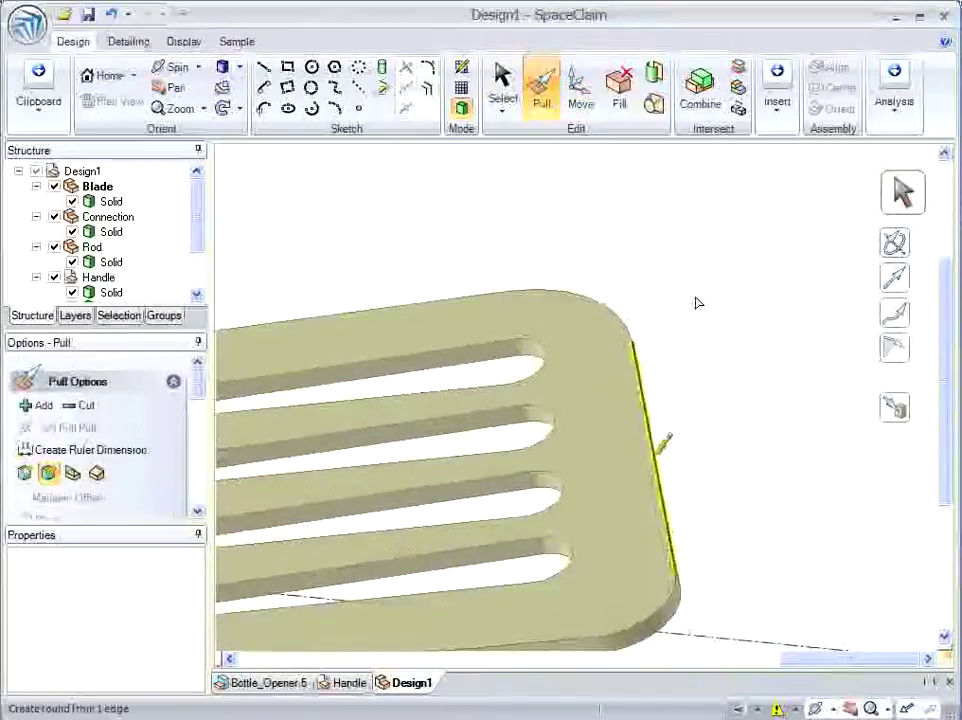
{"action": "left_click", "coordinate": [668, 338]}
Draft the beveled face at the blade's front by 15°, pivoting on the narrow front end face.
{"action": "left_click", "coordinate": [652, 456]}
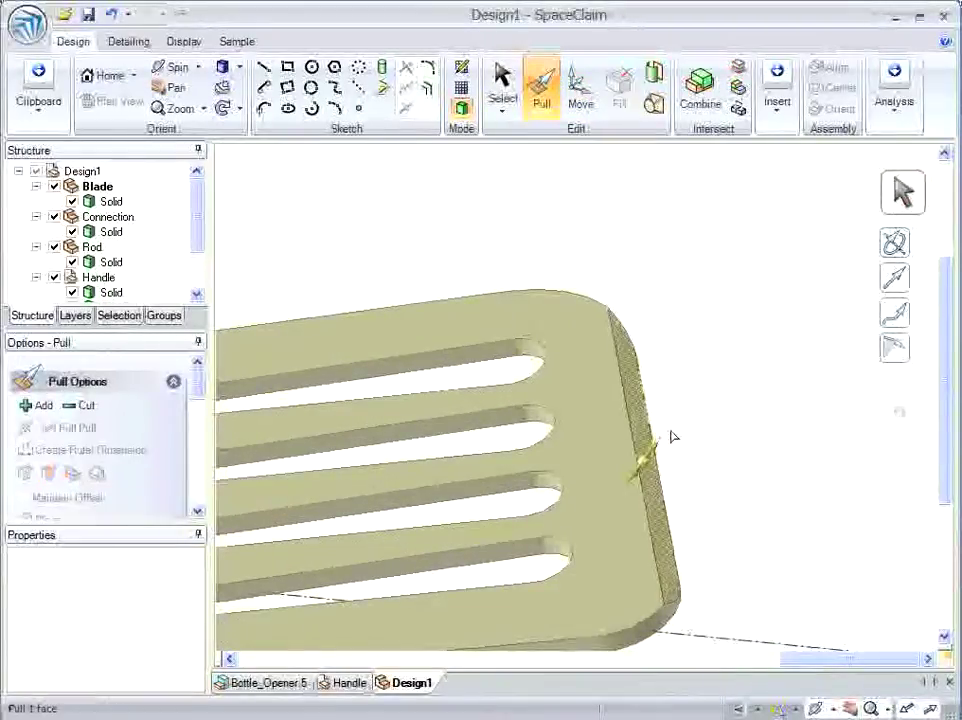
{"action": "left_click", "coordinate": [895, 350]}
{"action": "middle_click_drag", "start_coordinate": [769, 490], "coordinate": [605, 262]}
{"action": "left_click", "coordinate": [527, 240]}
{"action": "middle_click_drag", "start_coordinate": [527, 240], "coordinate": [584, 470], "text": "ctrl"}
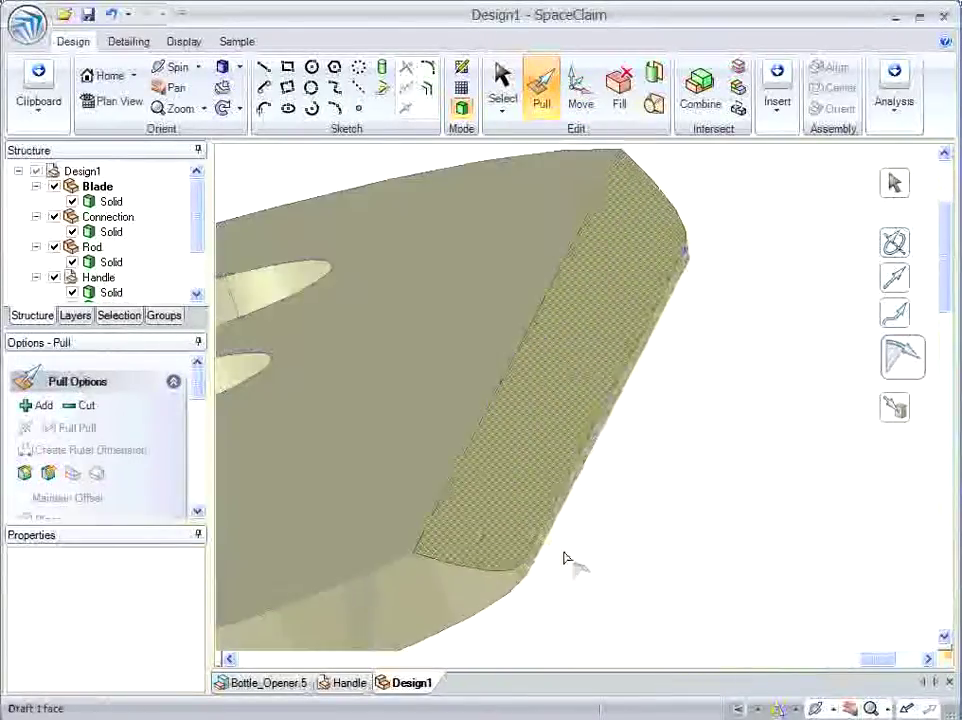
{"action": "left_click", "coordinate": [535, 554]}
{"action": "left_click_drag", "start_coordinate": [704, 443], "coordinate": [700, 412]}
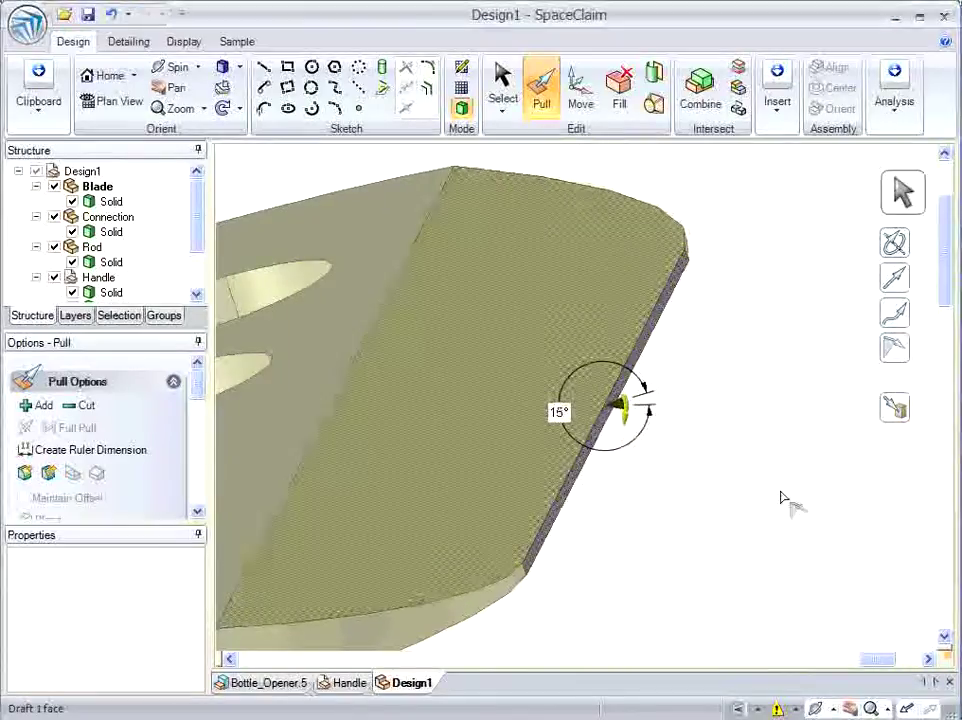
{"action": "left_click", "coordinate": [784, 497]}
Show Layer1 and compare the finished spatula with the photo in the trimetric view.
{"action": "middle_click_drag", "start_coordinate": [784, 497], "coordinate": [676, 405], "text": "ctrl"}
{"action": "left_click", "coordinate": [676, 405]}
{"action": "middle_click_drag", "start_coordinate": [676, 405], "coordinate": [676, 205], "text": "ctrl"}
{"action": "left_click", "coordinate": [750, 579]}
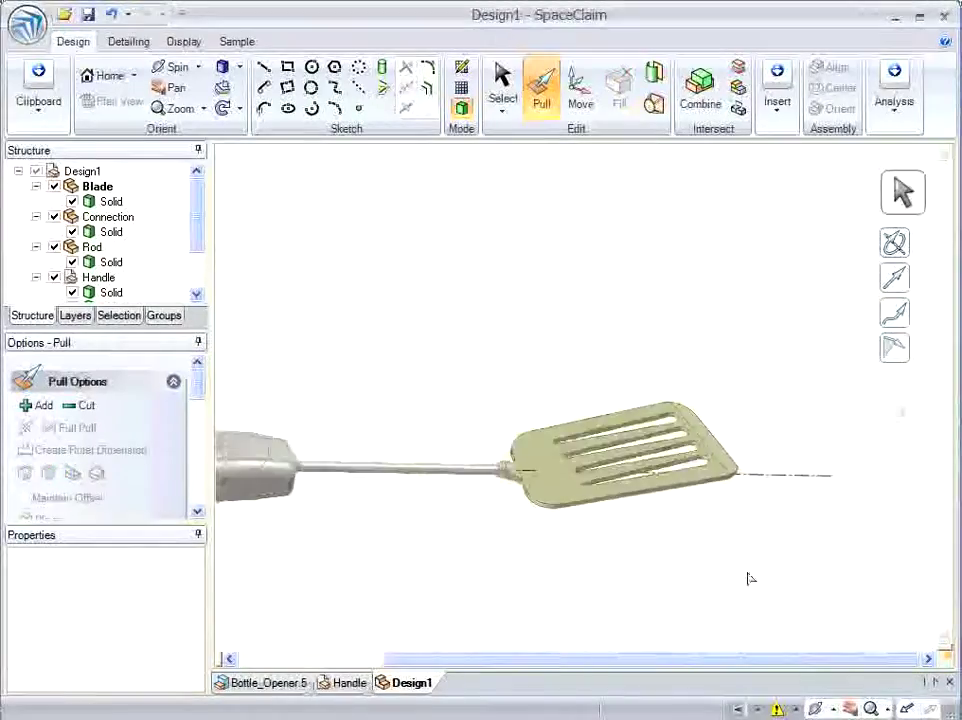
{"action": "middle_click_drag", "start_coordinate": [750, 578], "coordinate": [349, 219]}
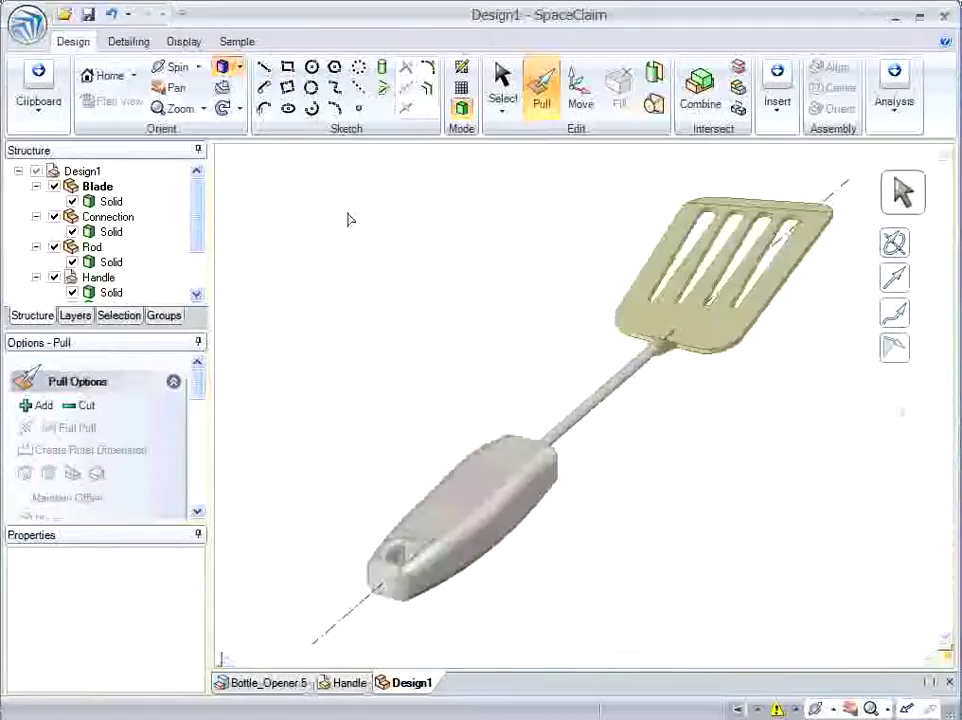
{"action": "left_click", "coordinate": [75, 315]}
{"action": "left_click", "coordinate": [118, 194]}
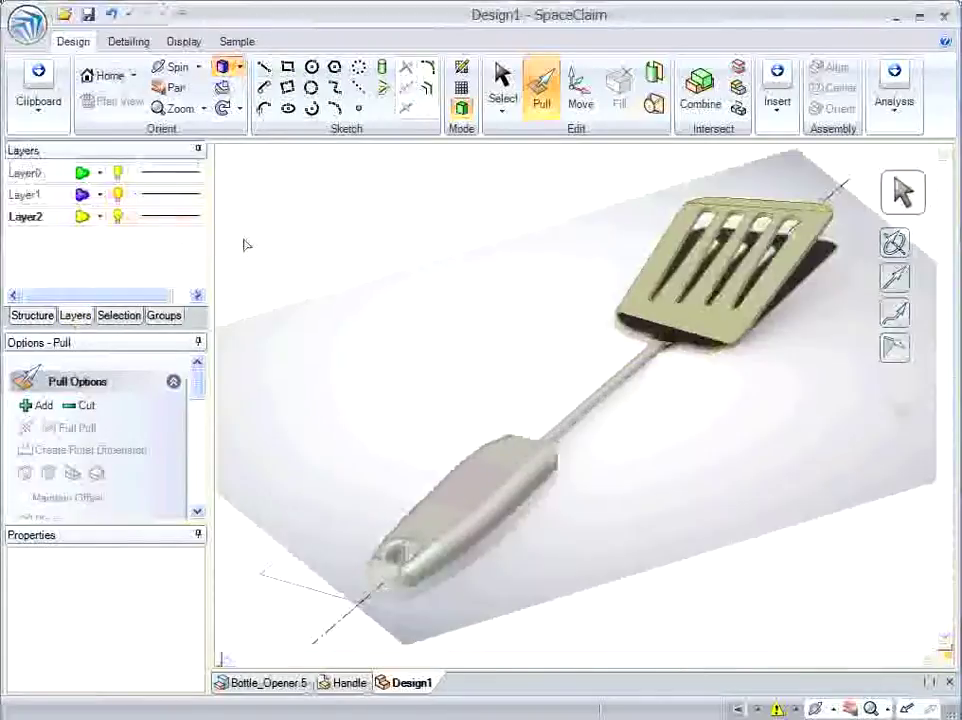
Activate Design1 and move the photo sideways so the photographed spatula lies beside the model, viewed from the top.
{"action": "left_click", "coordinate": [32, 315]}
{"action": "right_click", "coordinate": [85, 171]}
{"action": "key", "text": "Escape"}
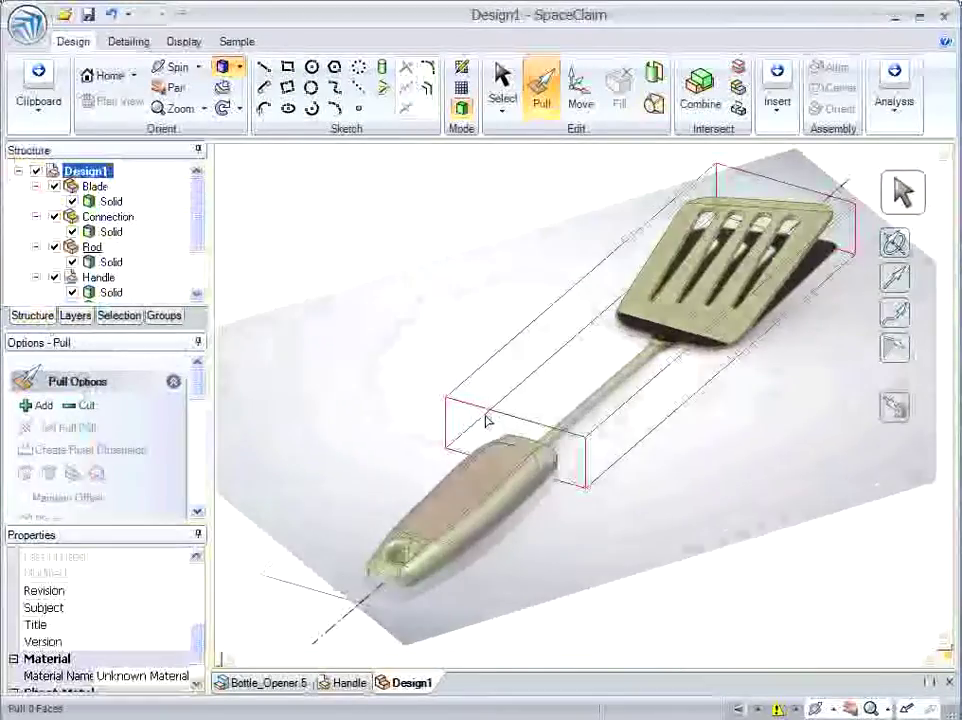
{"action": "left_click", "coordinate": [502, 78]}
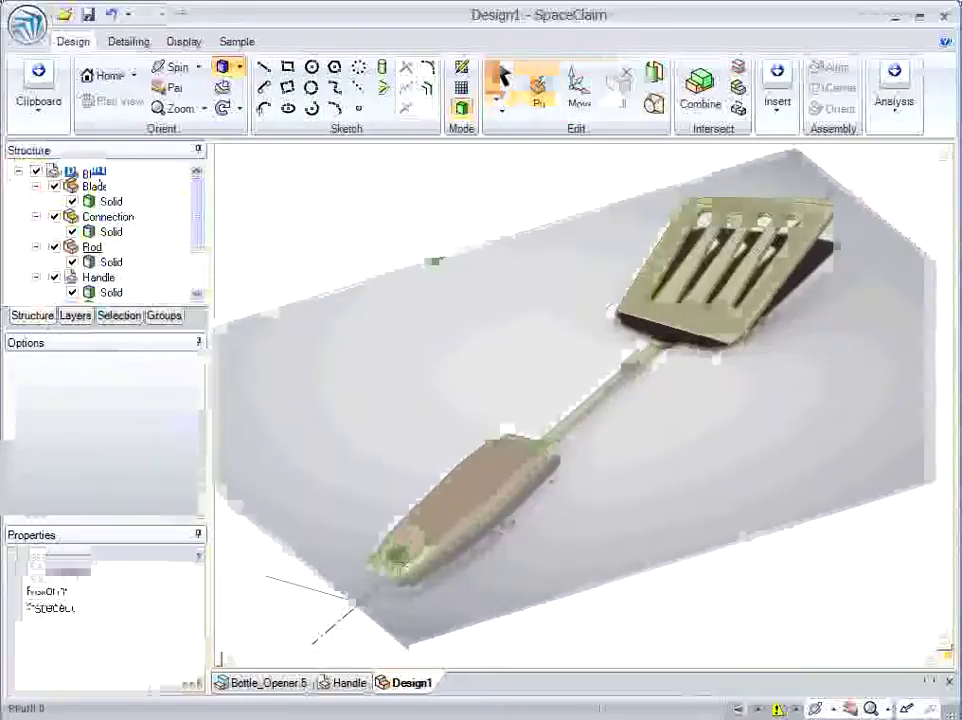
{"action": "left_click", "coordinate": [580, 88]}
{"action": "scroll", "coordinate": [617, 413], "scroll_direction": "down", "scroll_amount": 3}
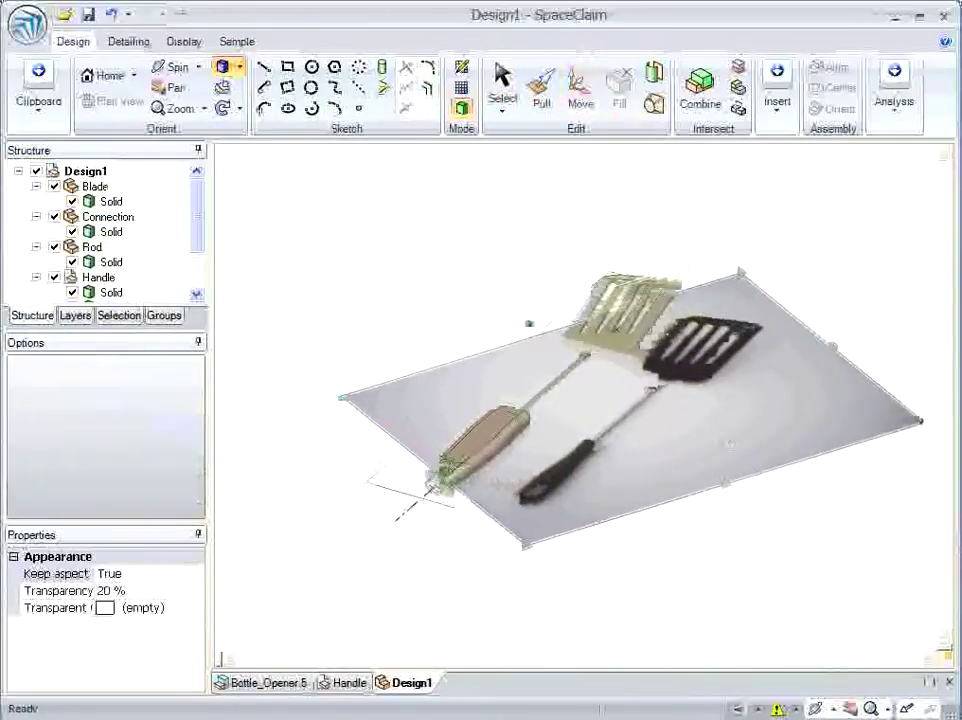
{"action": "left_click", "coordinate": [239, 66]}
{"action": "left_click", "coordinate": [251, 132]}
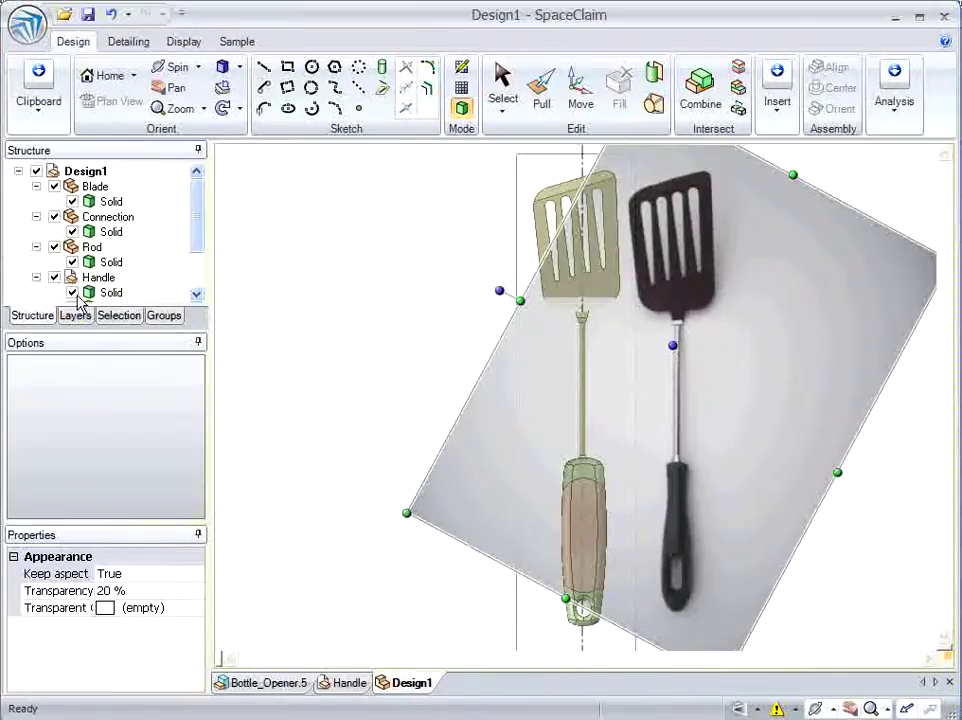
Lower the ImagePlane by about 14.5 mm so the photo lies beneath the model.
{"action": "left_click", "coordinate": [196, 276]}
{"action": "left_click", "coordinate": [109, 277]}
{"action": "left_click", "coordinate": [580, 88]}
{"action": "middle_click_drag", "start_coordinate": [444, 256], "coordinate": [547, 373]}
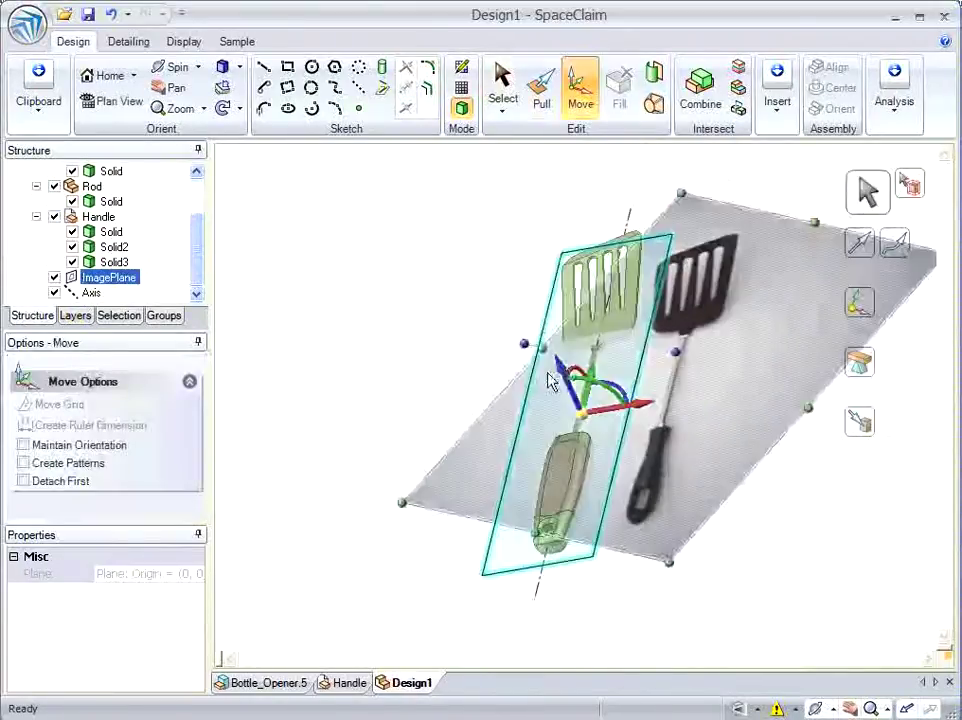
{"action": "left_click_drag", "start_coordinate": [549, 381], "coordinate": [559, 412]}
Compare the modelled spatula with the photographed one side by side in the top view.
{"action": "left_click", "coordinate": [239, 66]}
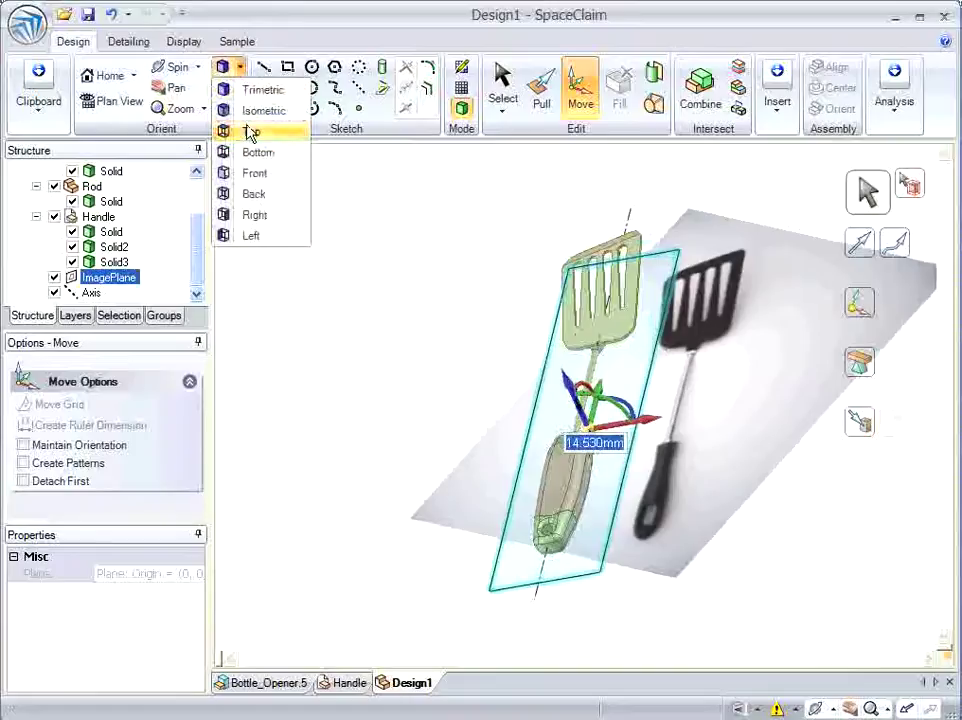
{"action": "left_click", "coordinate": [249, 133]}
{"action": "left_click", "coordinate": [111, 171]}
{"action": "left_click", "coordinate": [502, 80]}
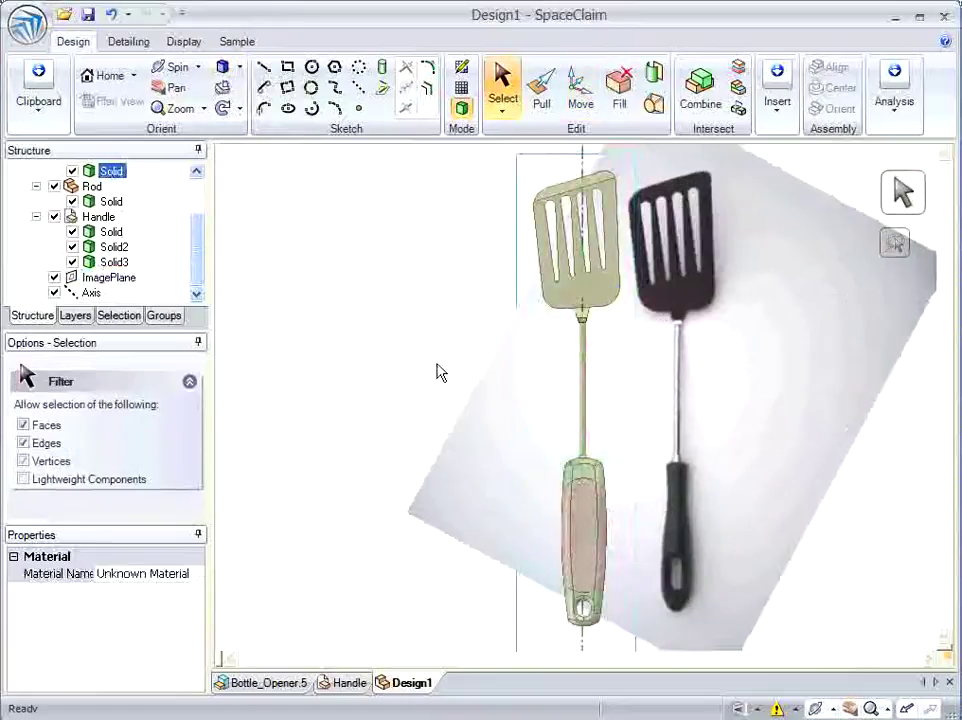